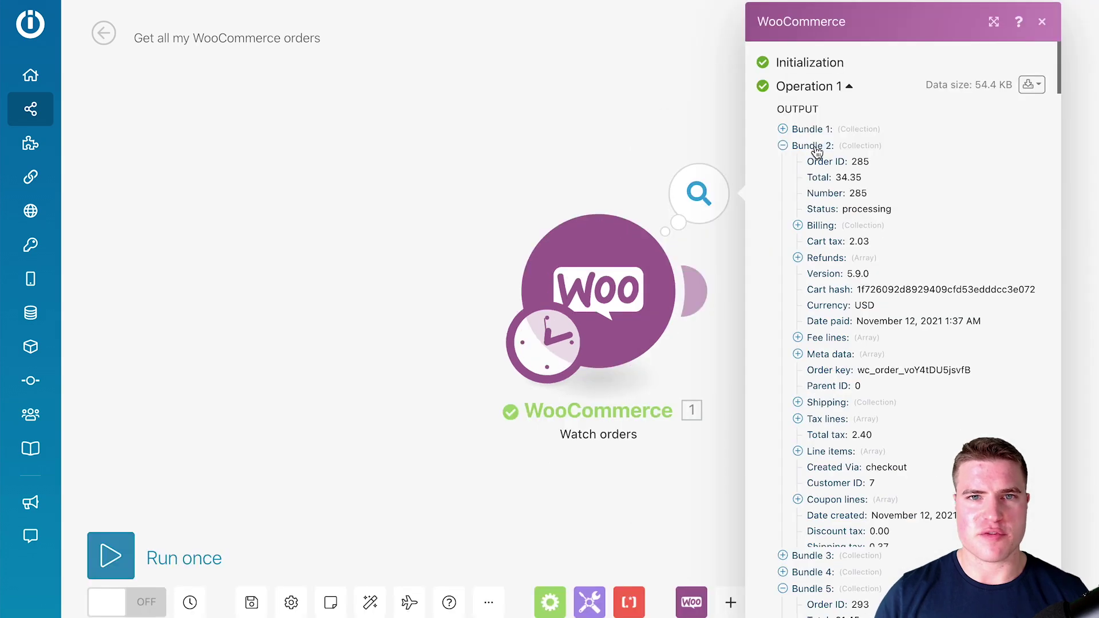
# - Browse the output bundles, collapsing Bundles 2 and 3 and expanding Bundle 4 (order 290)
pyautogui.click(819, 149)
pyautogui.click(823, 163)
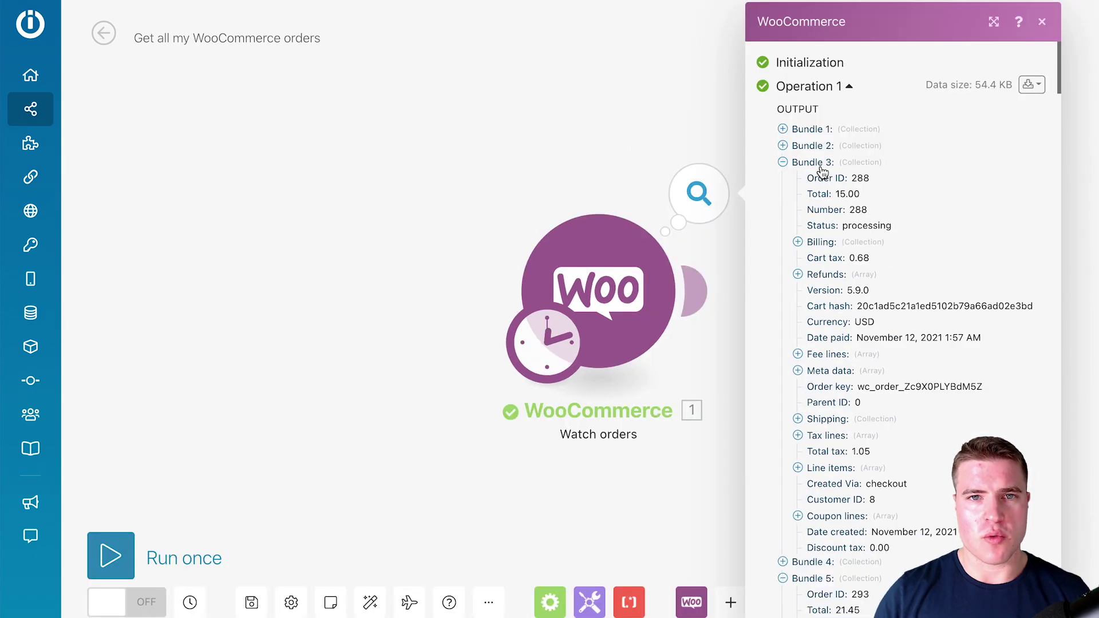
pyautogui.click(824, 163)
pyautogui.click(822, 179)
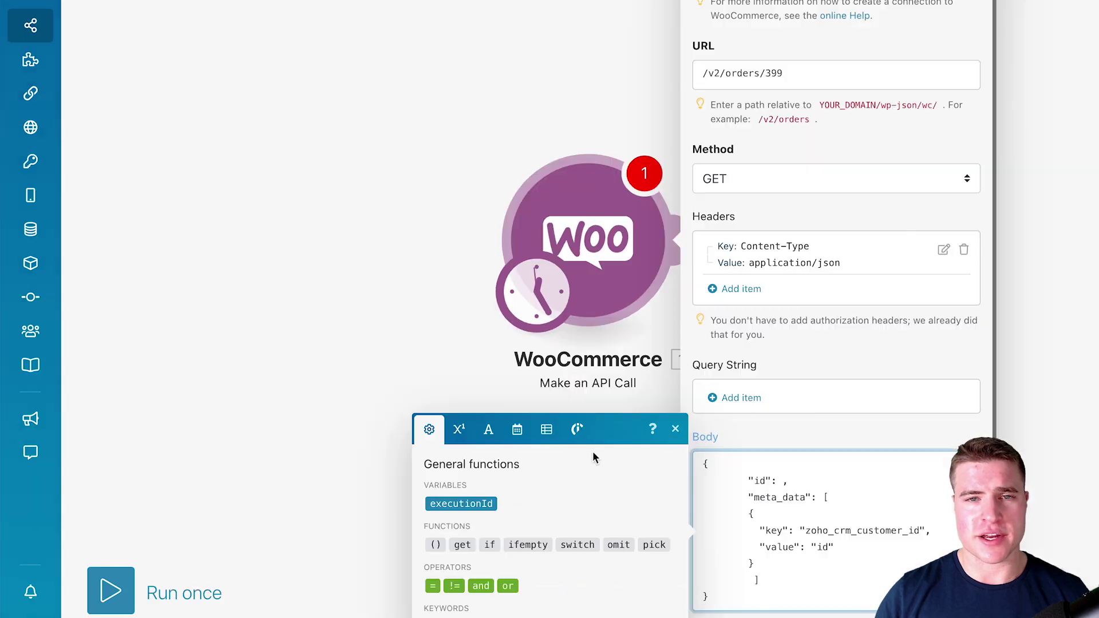
pyautogui.doubleClick(775, 74)
pyautogui.hotkey('ctrl', 'c')
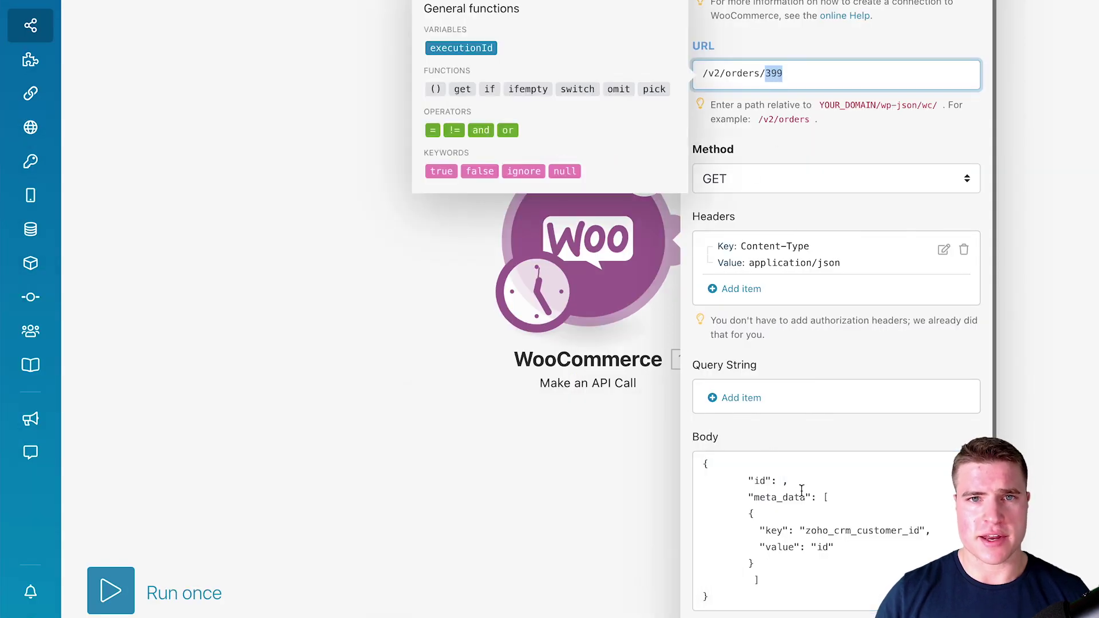
pyautogui.click(783, 480)
pyautogui.hotkey('ctrl', 'v')
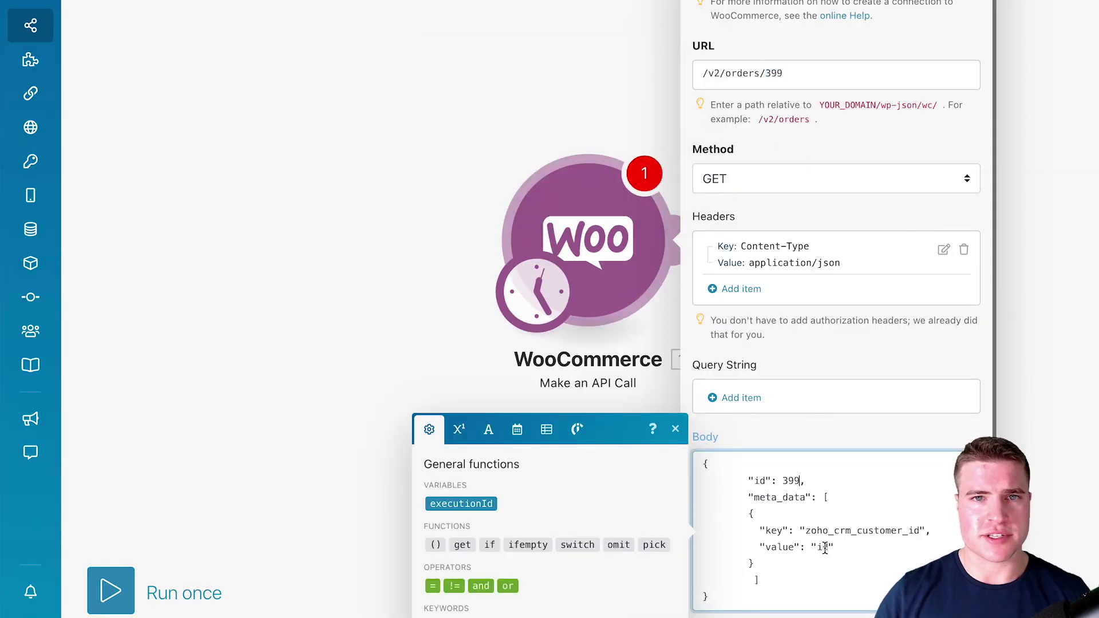
pyautogui.doubleClick(825, 548)
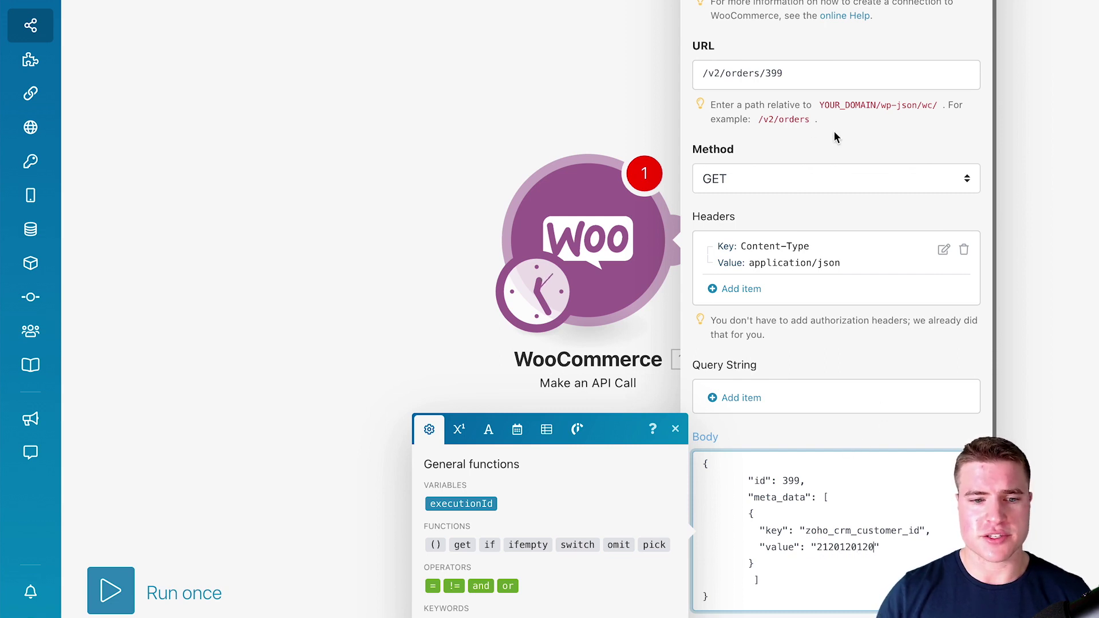
# - Change the API call's method to PUT and close the module settings
pyautogui.moveTo(808, 120); pyautogui.dragTo(757, 119)
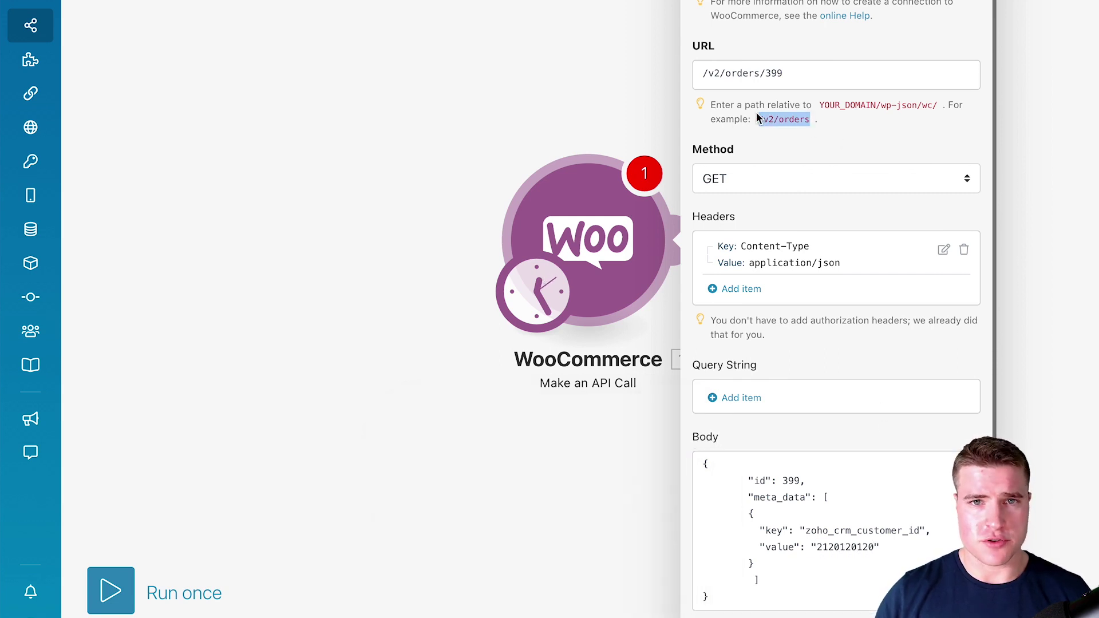
pyautogui.click(861, 468)
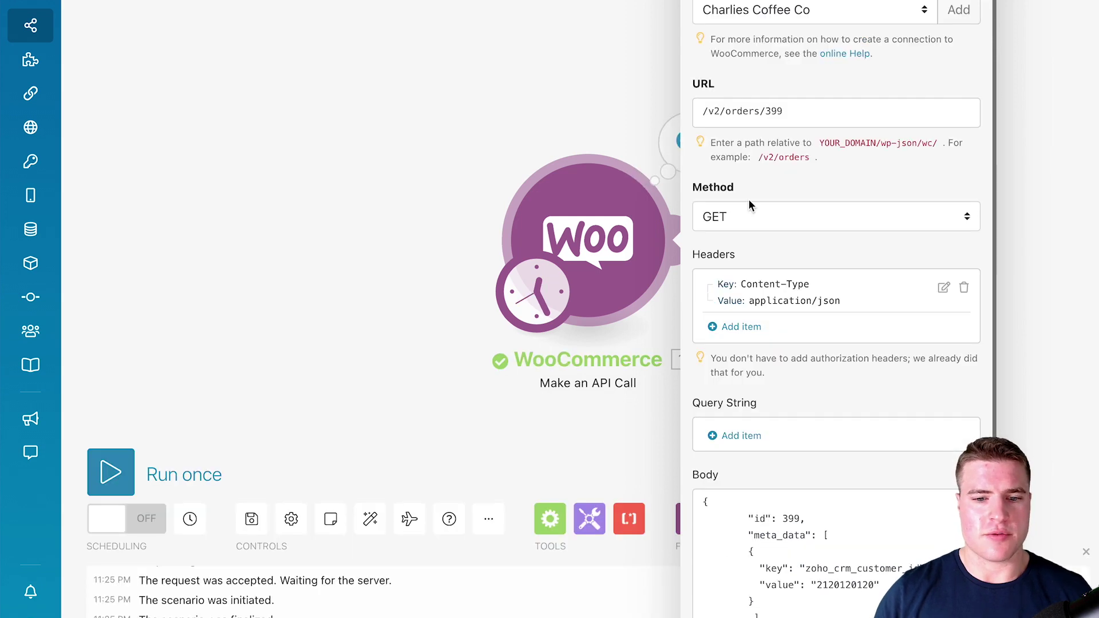
pyautogui.click(749, 214)
pyautogui.click(744, 257)
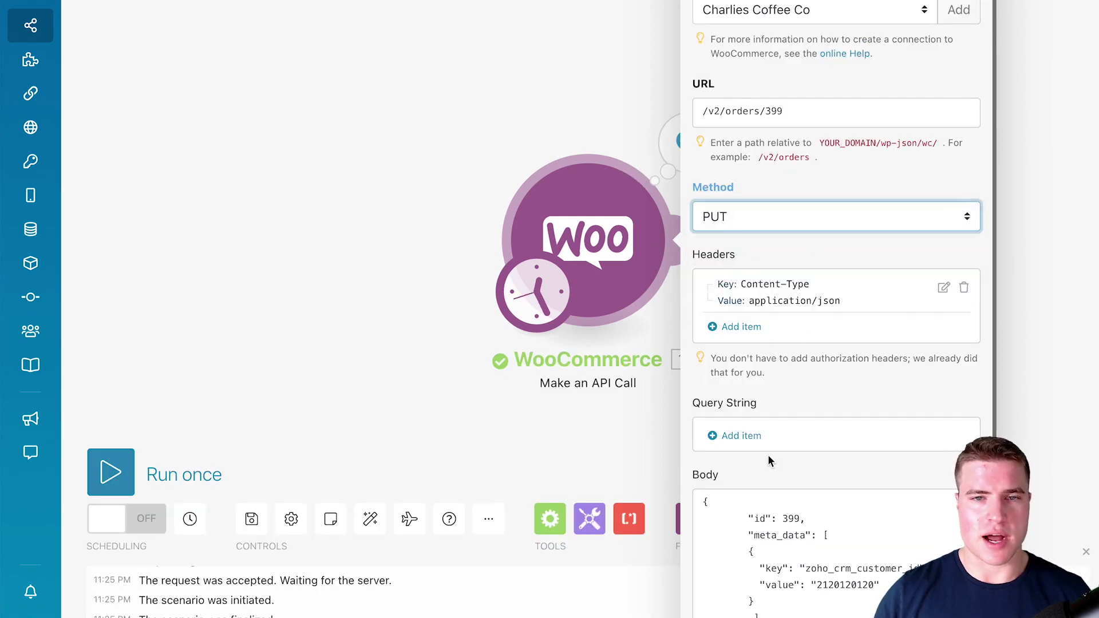
pyautogui.scroll(-1, 796, 419)
pyautogui.click(944, 604)
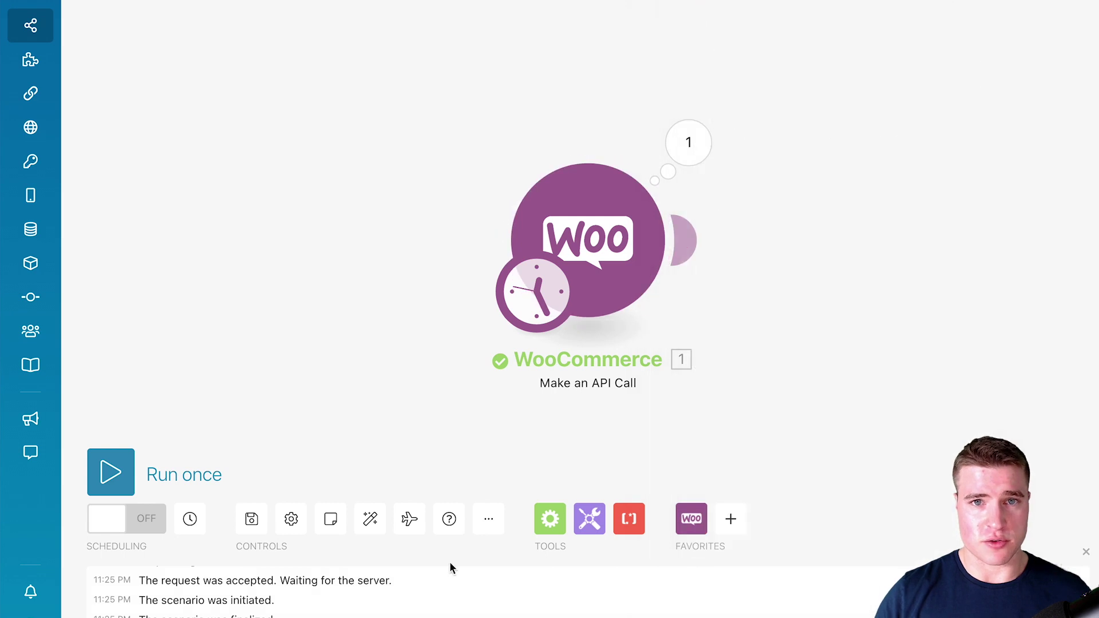
pyautogui.click(110, 472)
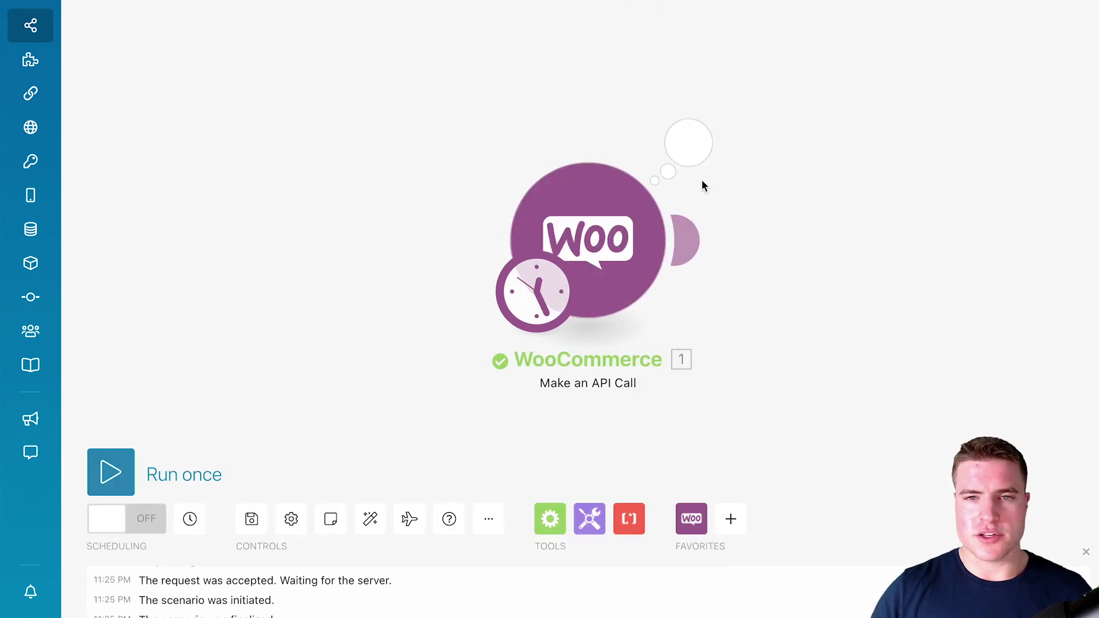
pyautogui.click(695, 150)
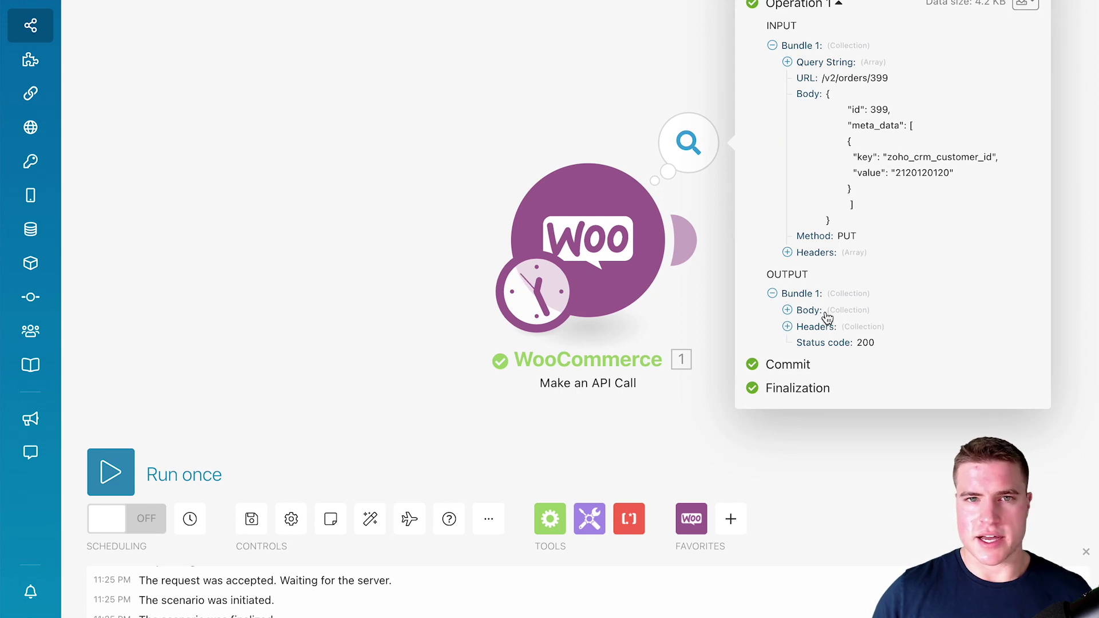
pyautogui.click(820, 314)
pyautogui.scroll(-5, 824, 344)
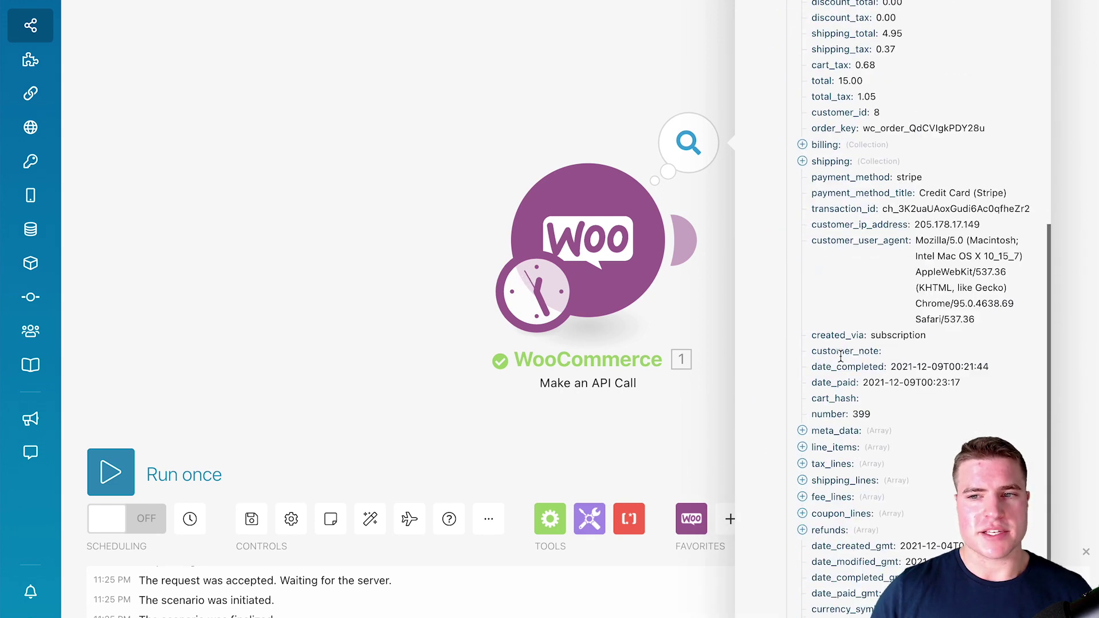
pyautogui.click(831, 439)
pyautogui.scroll(-4, 832, 446)
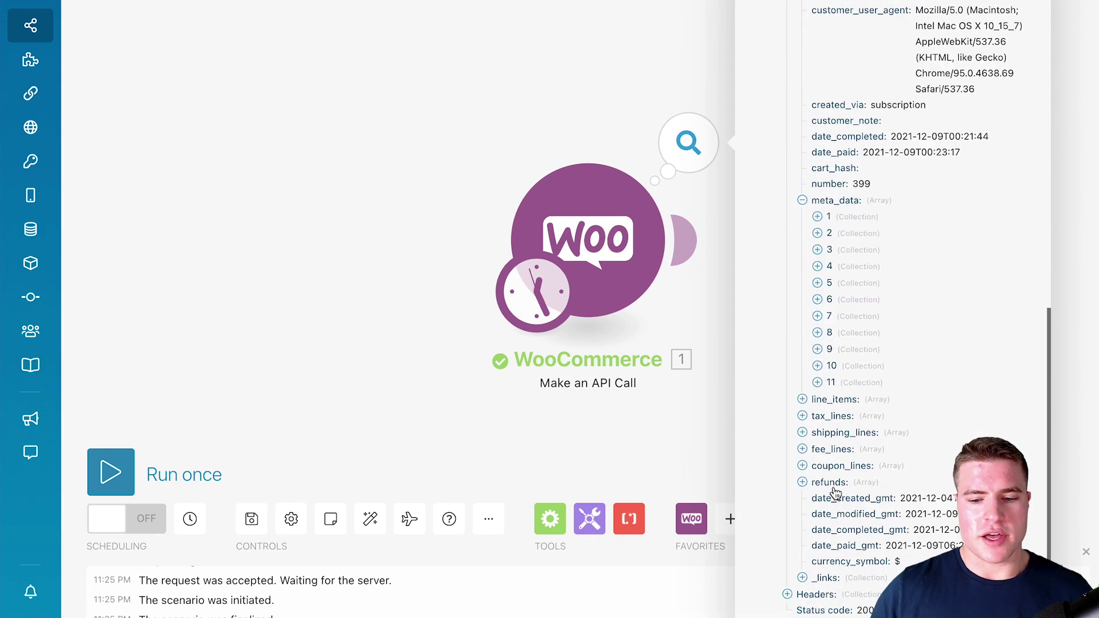
pyautogui.click(831, 382)
pyautogui.moveTo(972, 422); pyautogui.dragTo(862, 427)
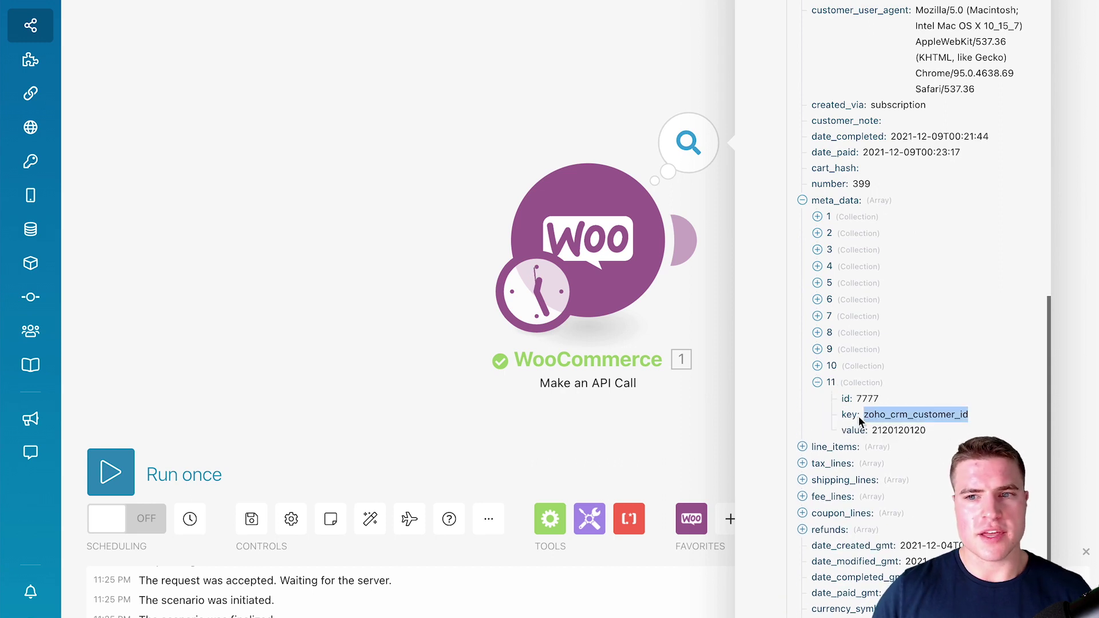
pyautogui.click(447, 172)
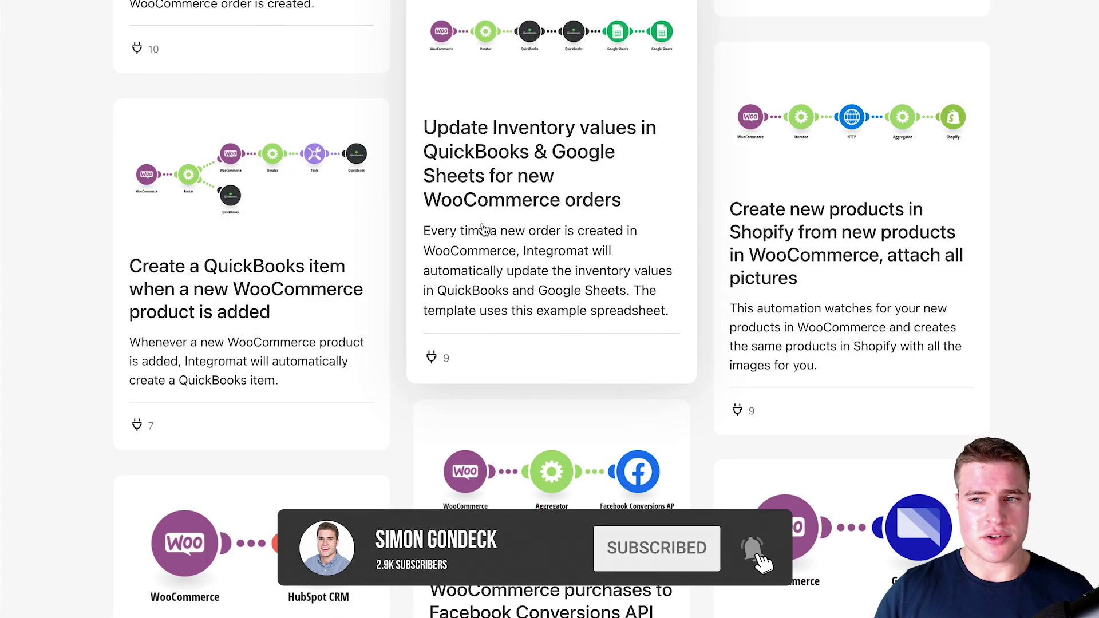
# - Scroll through the WooCommerce templates, from QuickBooks inventory to Twilio SMS and Facebook Conversions
pyautogui.scroll(3, 482, 229)
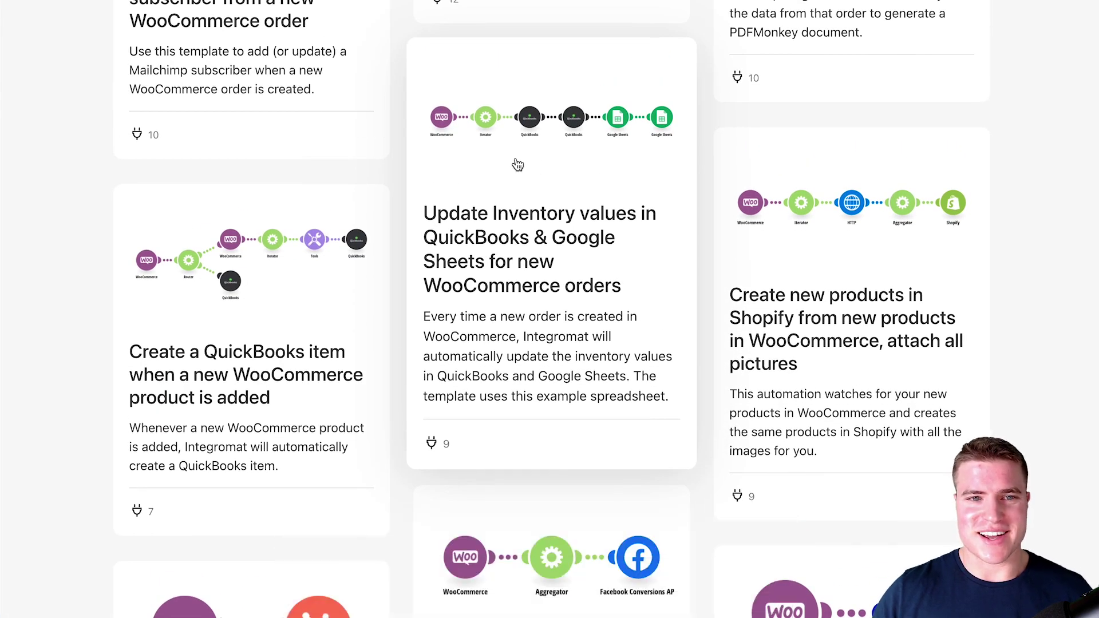
pyautogui.scroll(3, 500, 164)
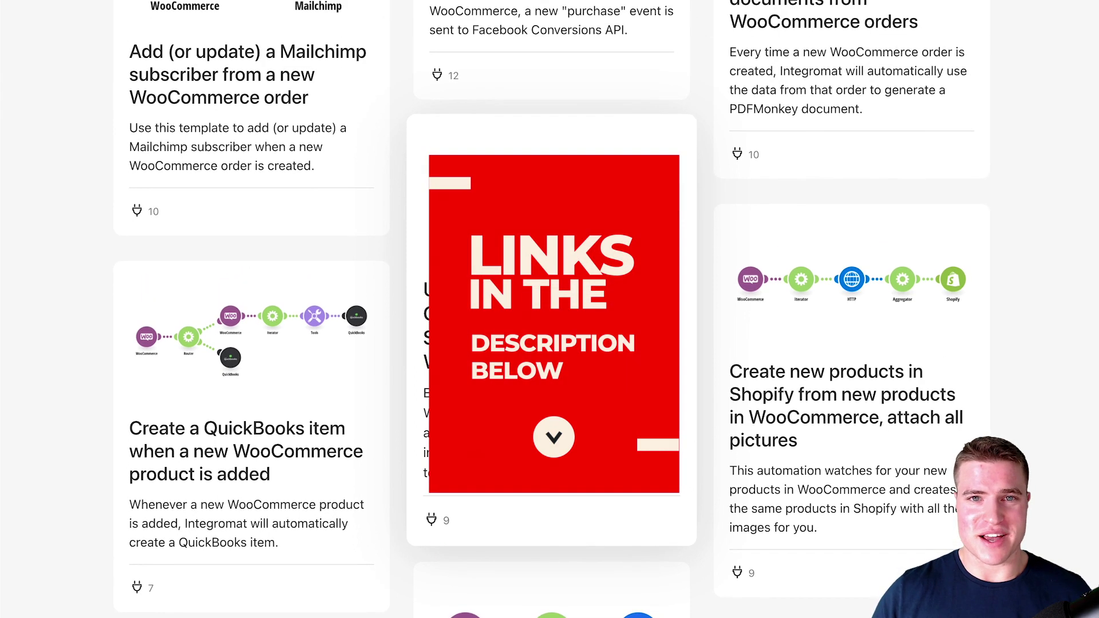
pyautogui.scroll(3, 290, 131)
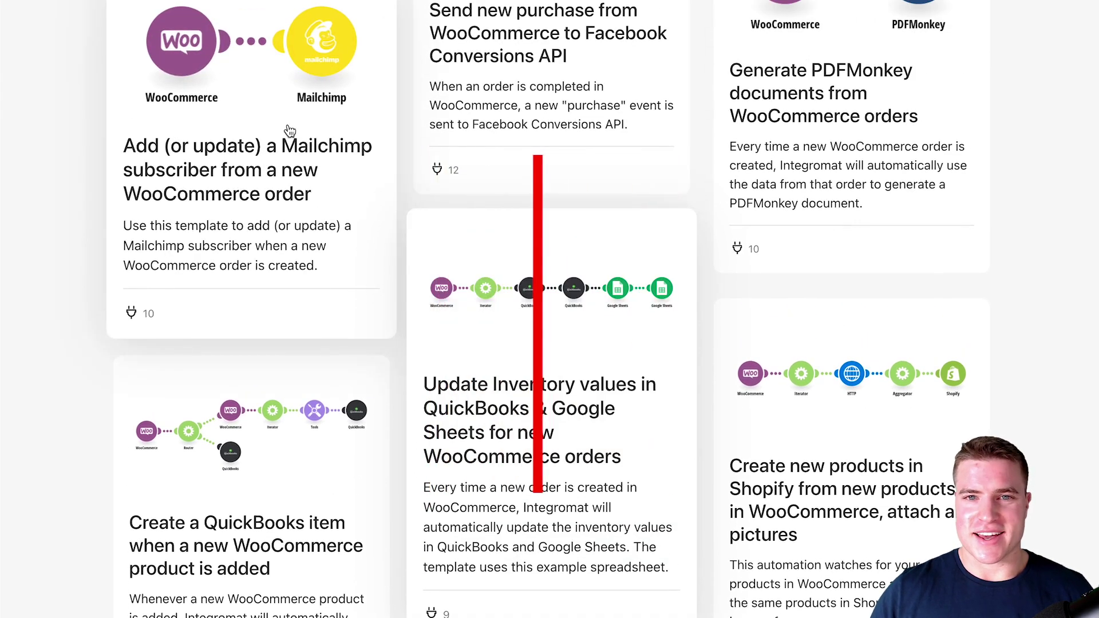
pyautogui.scroll(5, 515, 155)
pyautogui.scroll(10, 545, 161)
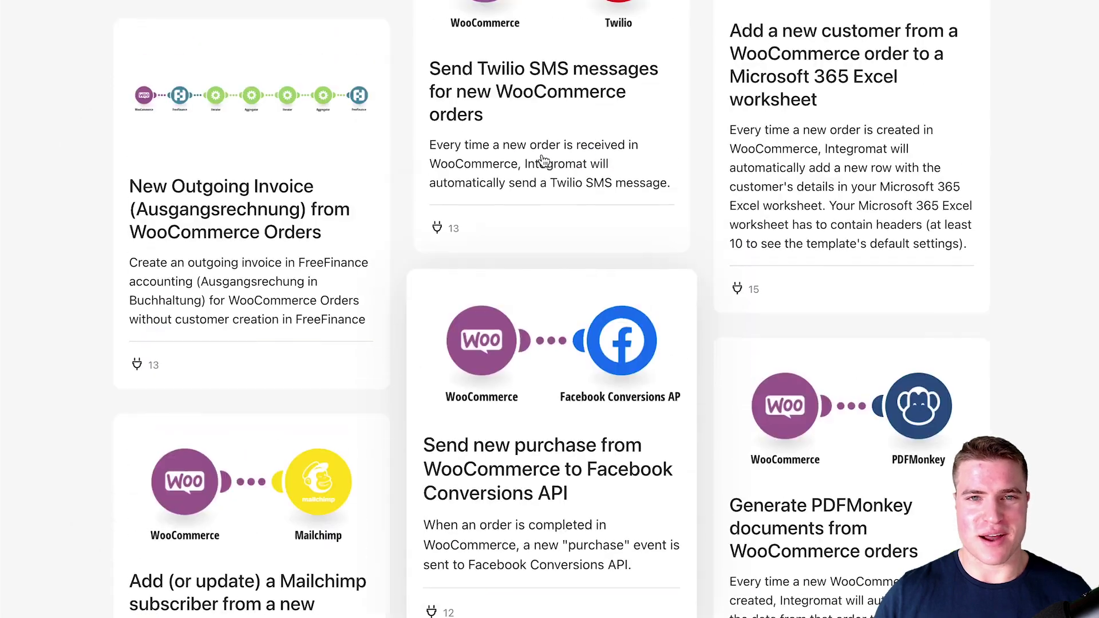
pyautogui.scroll(2, 543, 161)
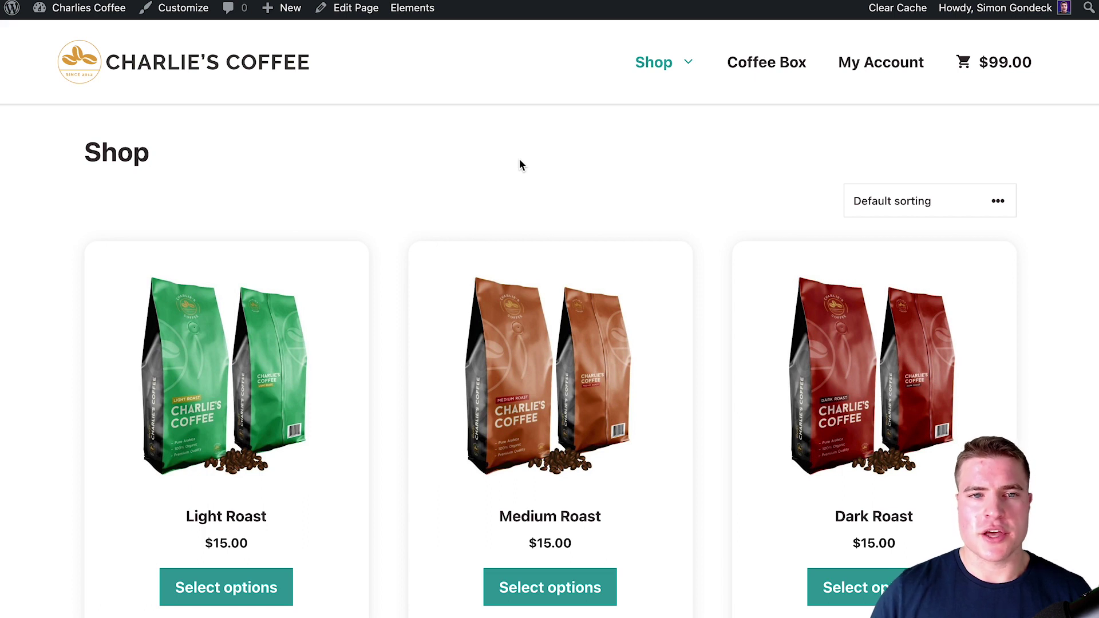
# - Show all WooCommerce integrations on the app page and scroll through the full template list
pyautogui.hotkey('ctrl', 'Tab')
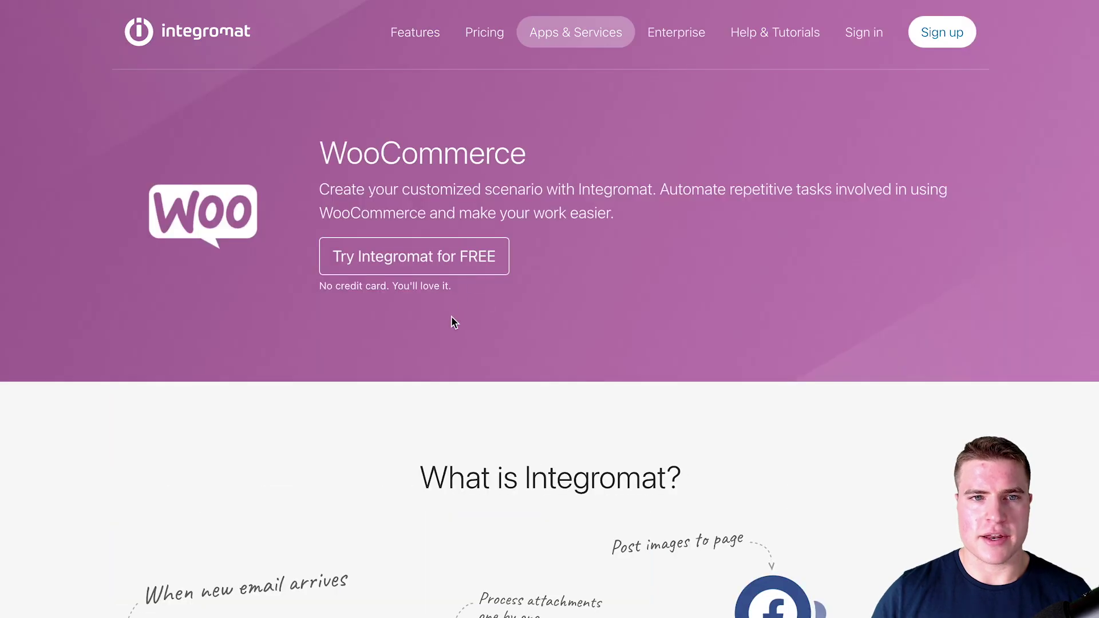
pyautogui.scroll(-15, 471, 325)
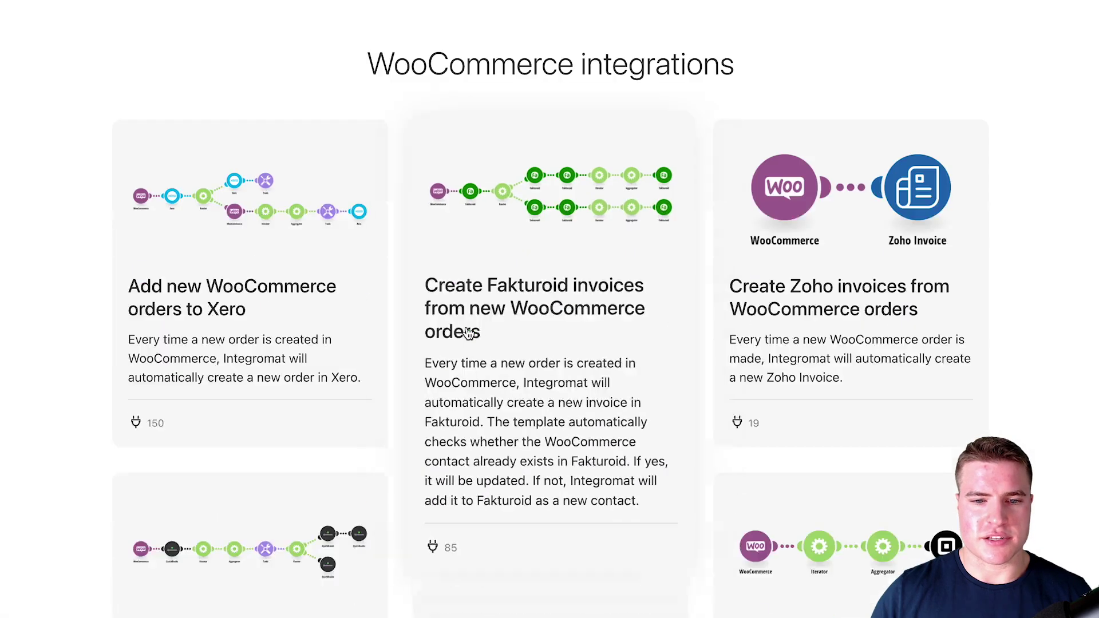
pyautogui.scroll(-10, 461, 330)
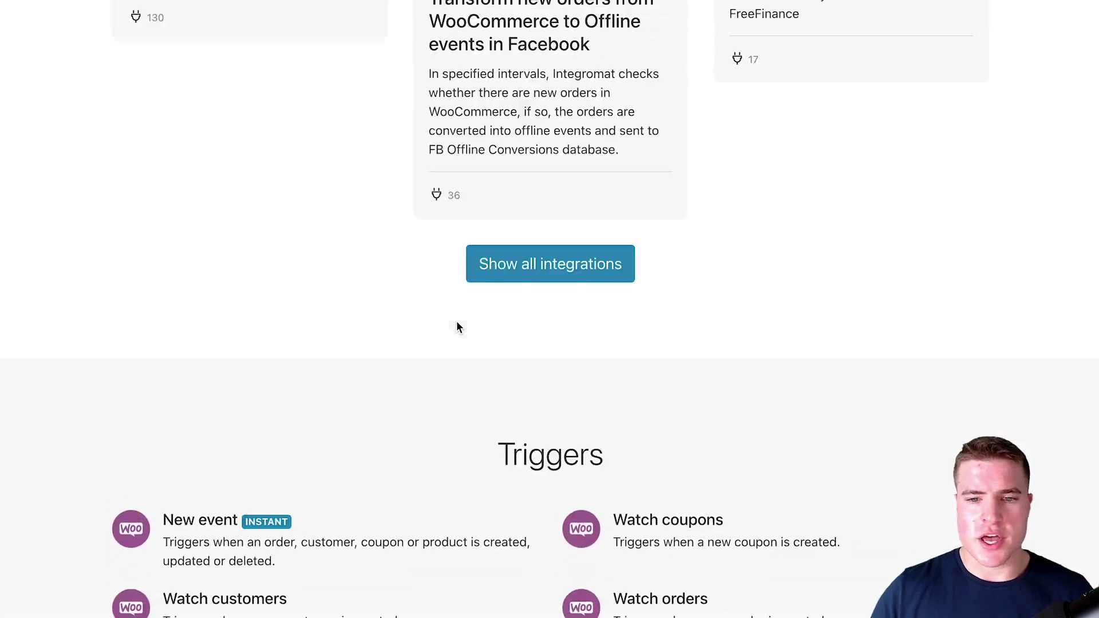
pyautogui.click(508, 286)
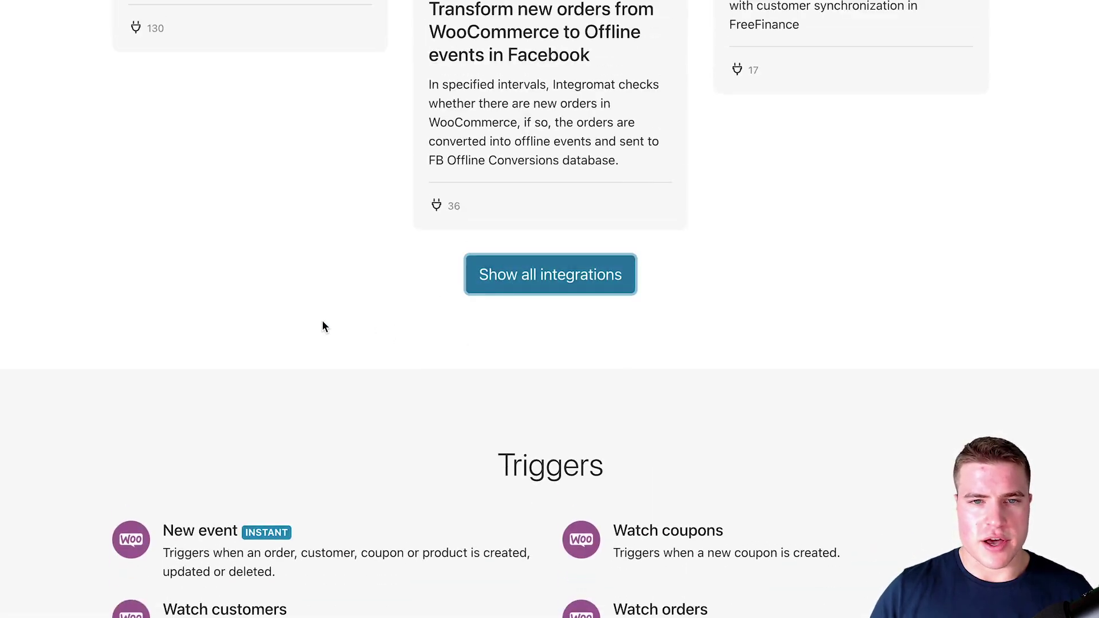
pyautogui.scroll(-10, 289, 338)
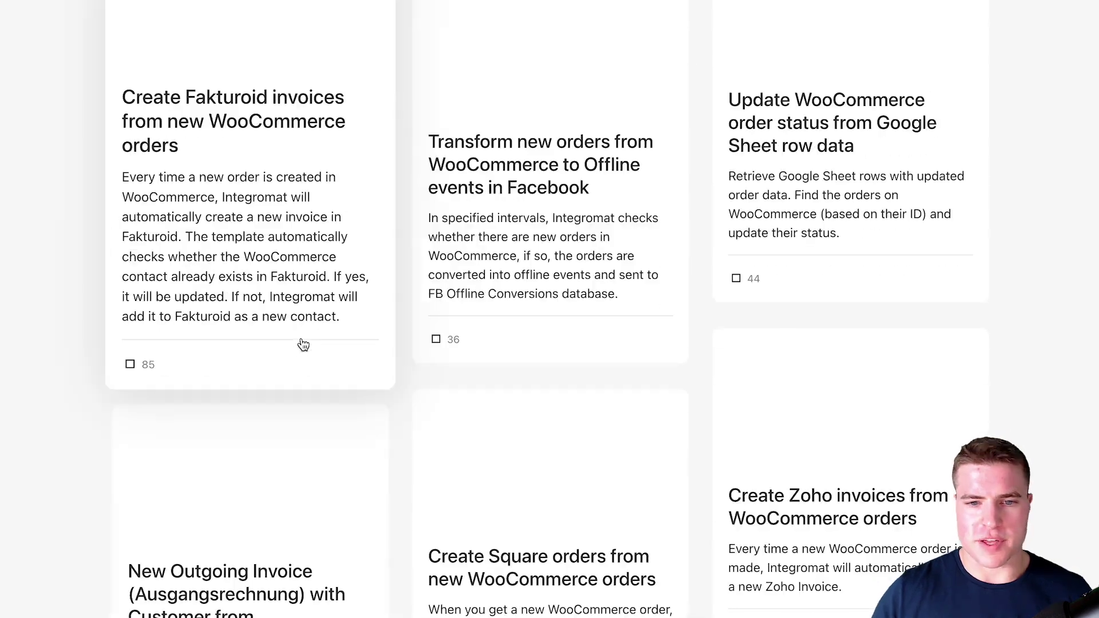
pyautogui.scroll(-5, 303, 344)
pyautogui.scroll(-15, 302, 342)
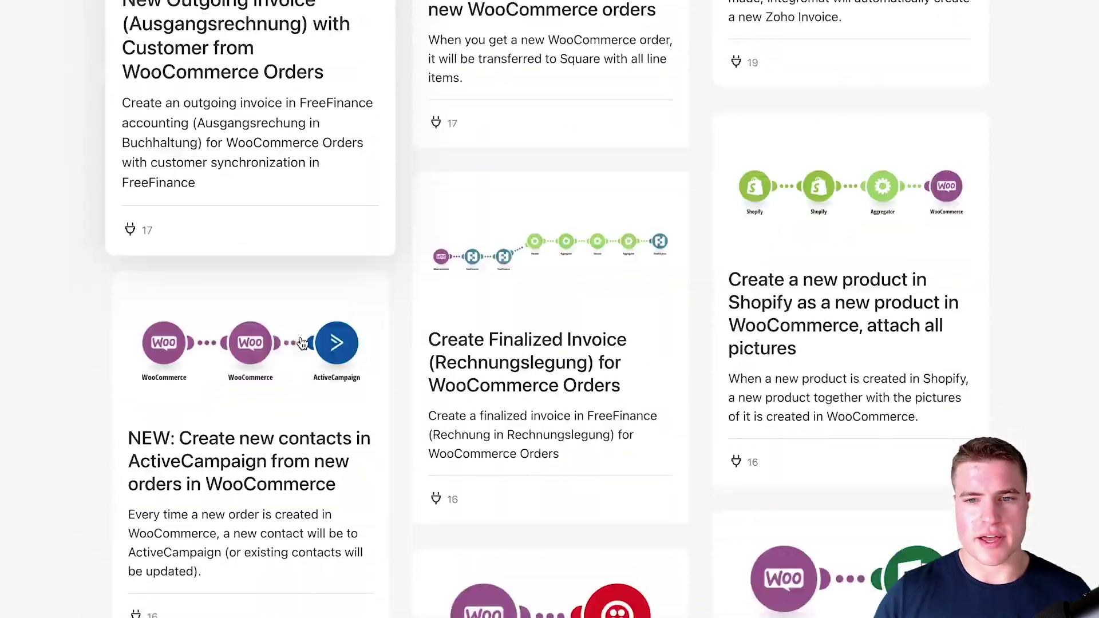
pyautogui.scroll(-10, 301, 348)
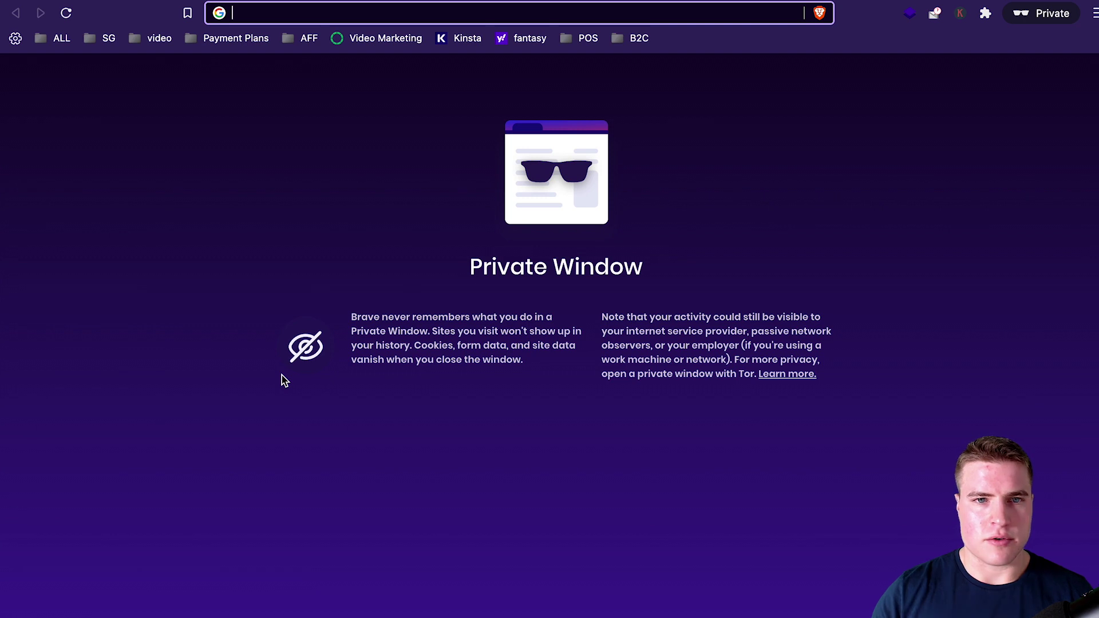
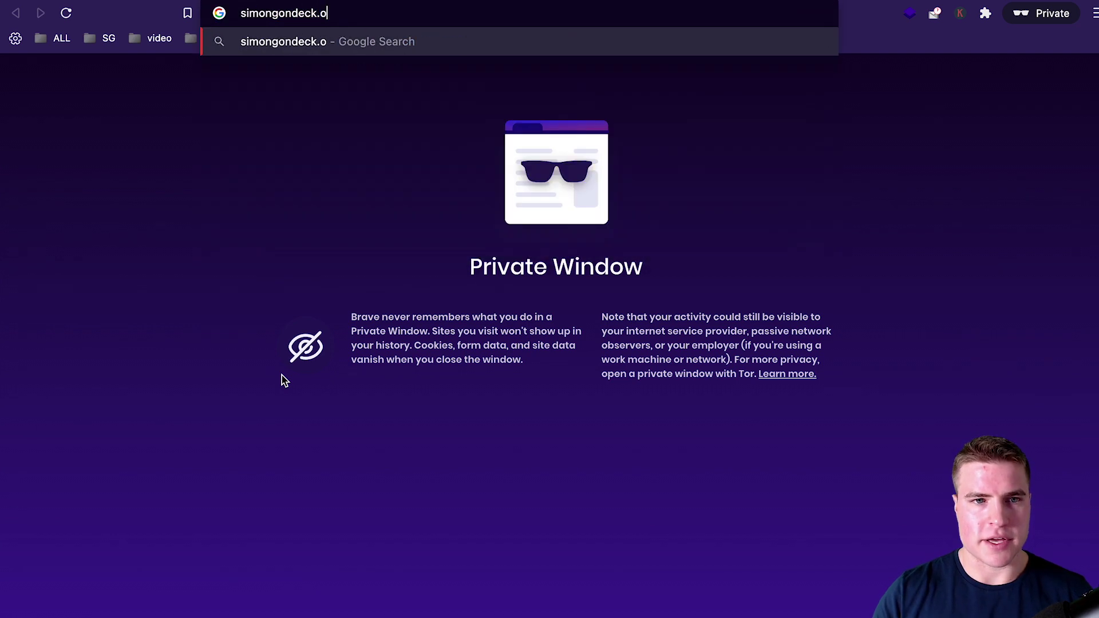
# - Go to the Integromat sign-up page via the referral link and enter the email address
pyautogui.press('Return')
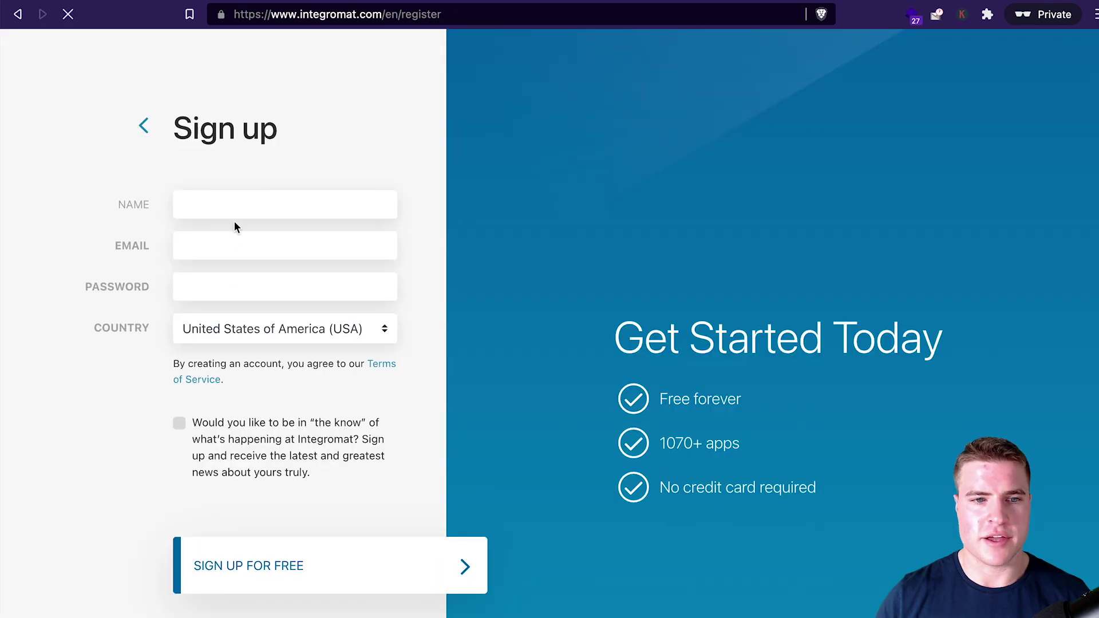
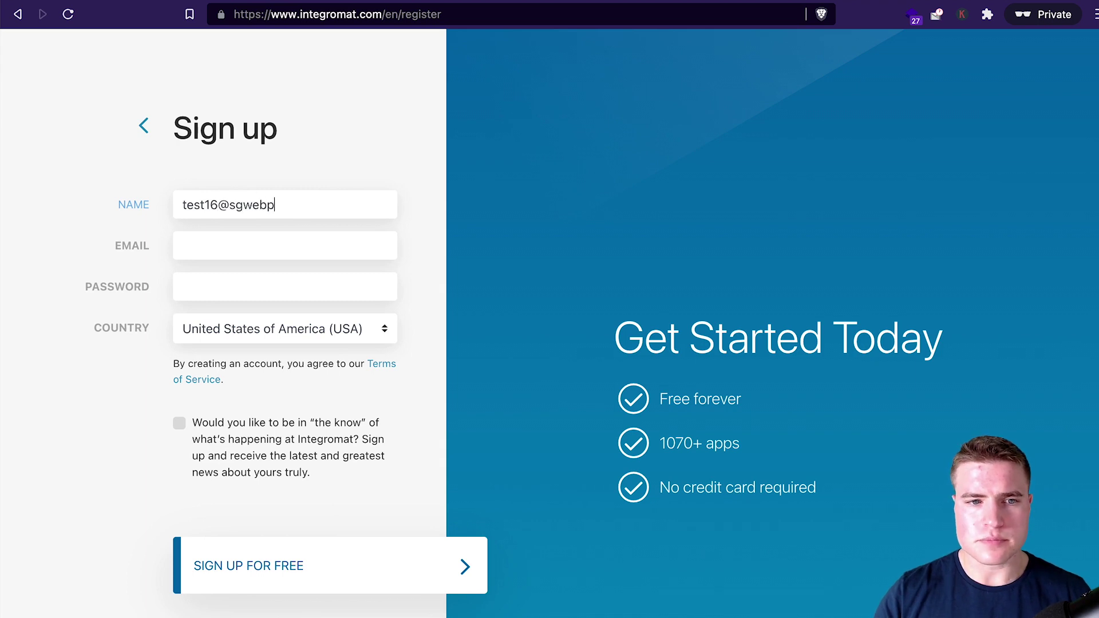
pyautogui.press('Tab')
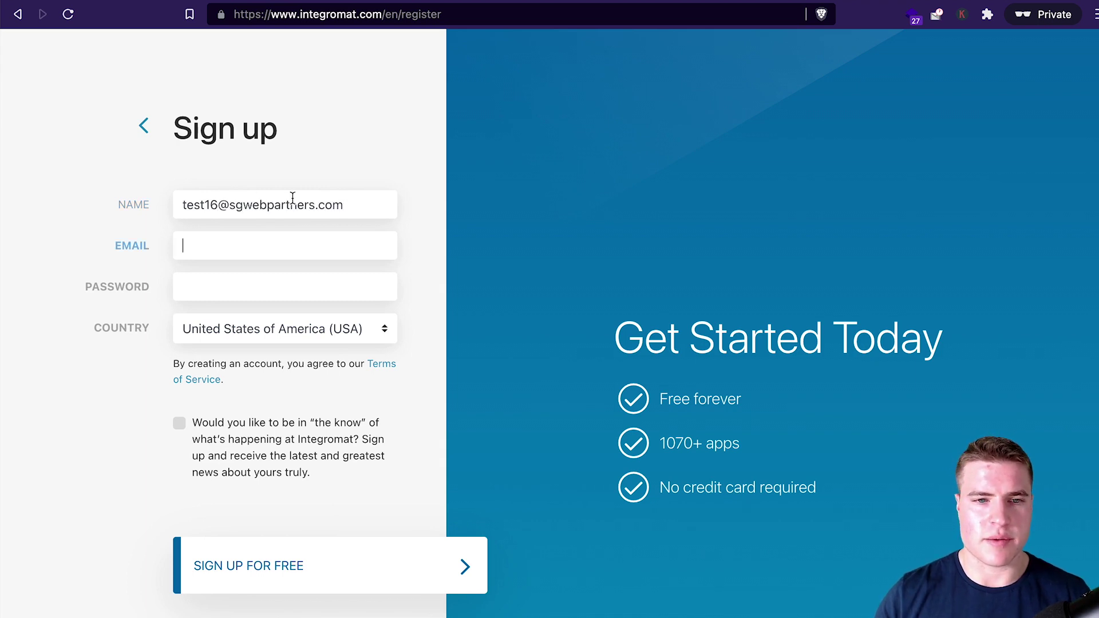
# - Move the email address into the Email field, enter the first name, and submit the sign-up form
pyautogui.tripleClick(343, 211)
pyautogui.hotkey('ctrl', 'c')
pyautogui.click(262, 238)
pyautogui.hotkey('ctrl', 'v')
pyautogui.moveTo(367, 199); pyautogui.dragTo(154, 202)
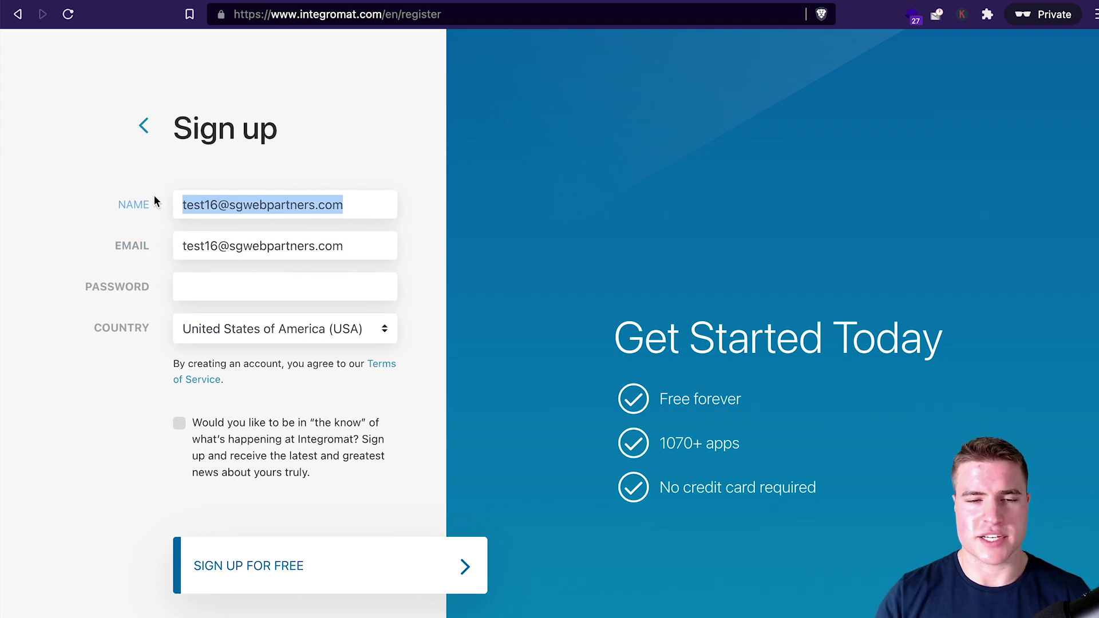
pyautogui.write('Simon')
pyautogui.click(285, 287)
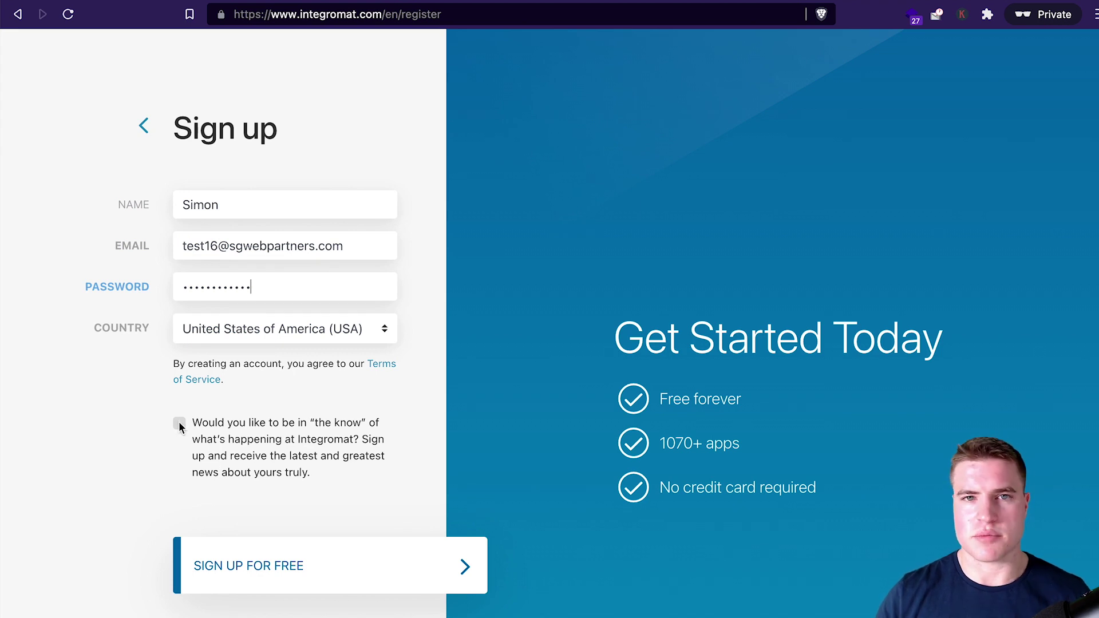
pyautogui.click(229, 564)
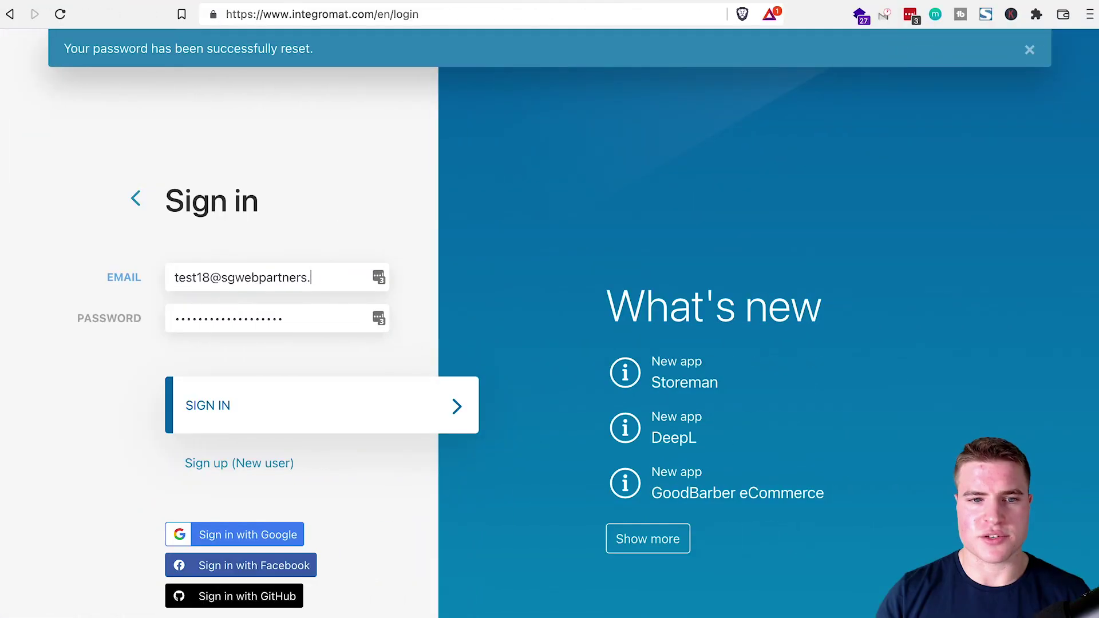
# - Sign in with the account email and password, dismissing the password manager's save prompt
pyautogui.write('com')
pyautogui.press('Tab')
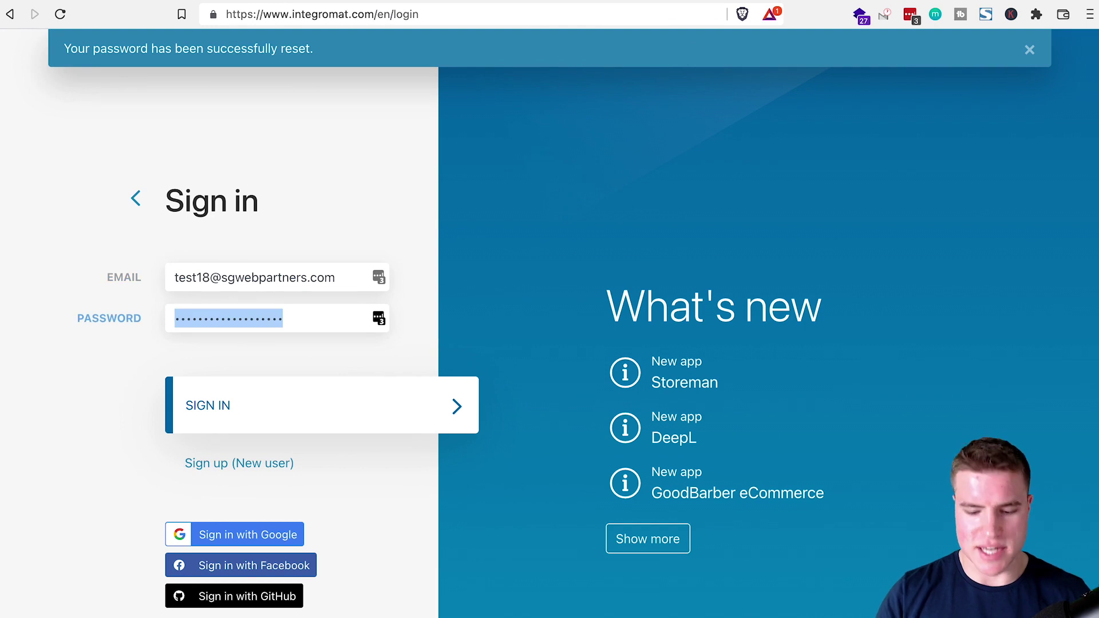
pyautogui.write('•••')
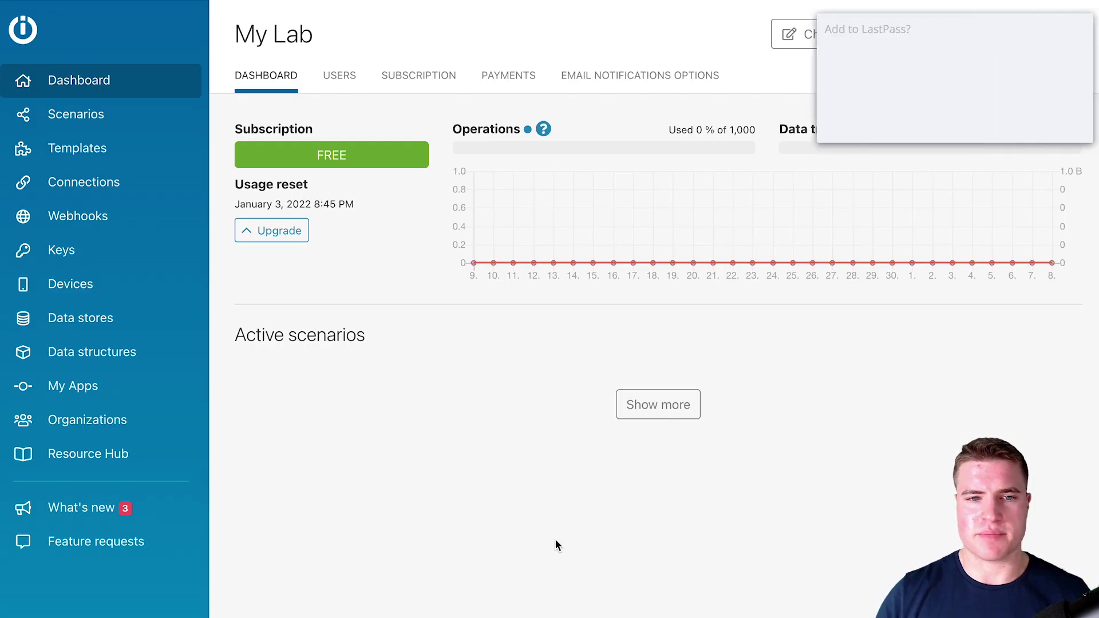
pyautogui.click(974, 118)
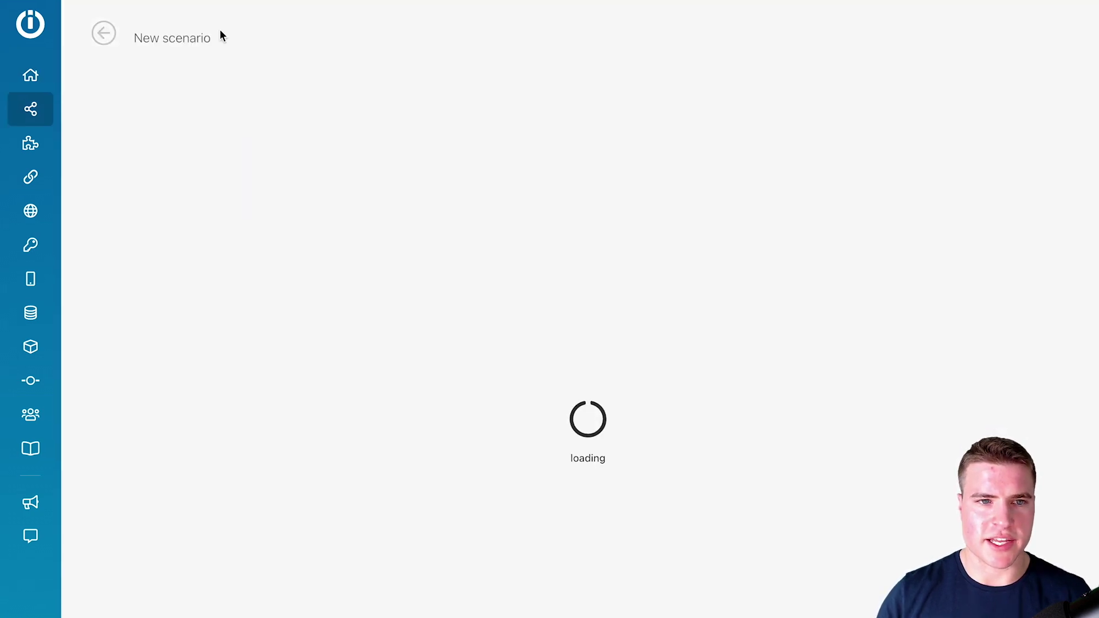
# - Title the scenario 'Get all my WooCommerce orders'
pyautogui.click(191, 36)
pyautogui.write('Get a')
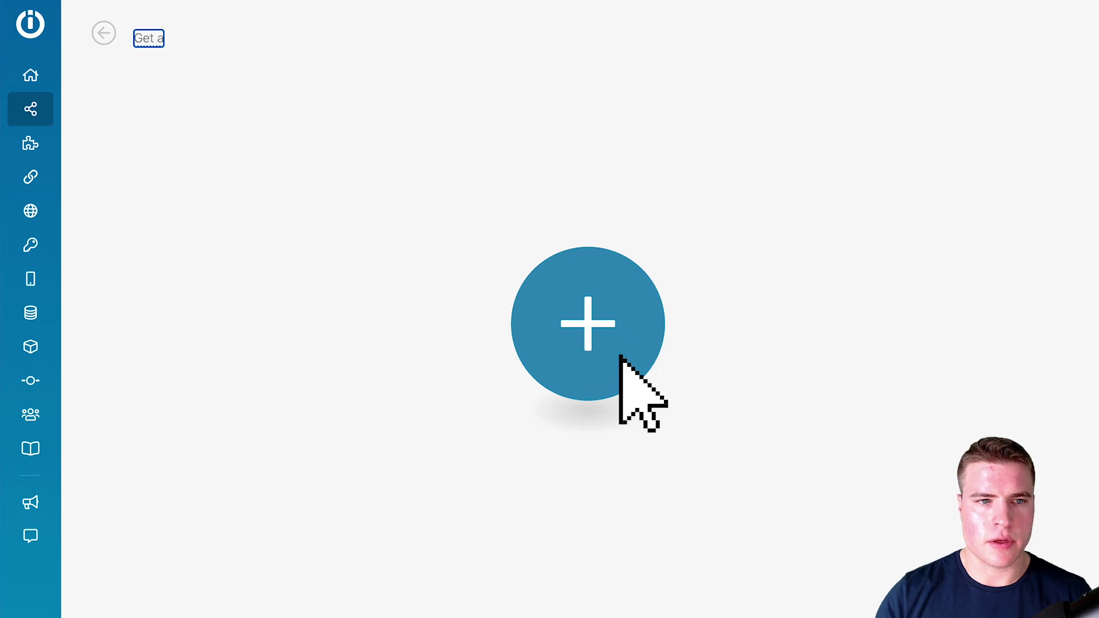
pyautogui.write('ll my WooCommerce orders')
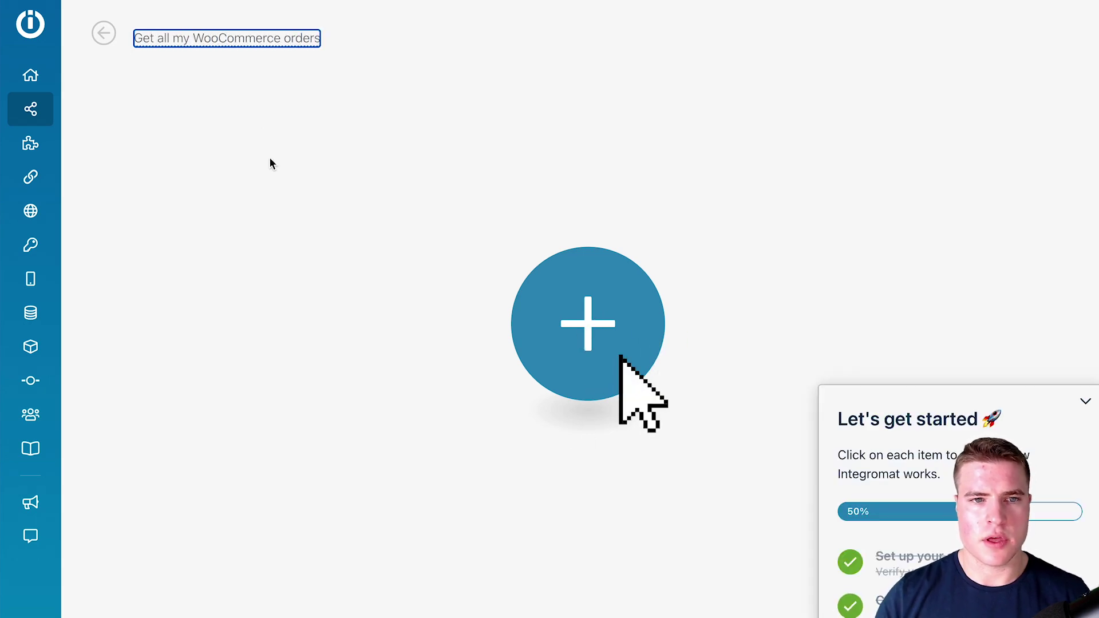
pyautogui.press('Return')
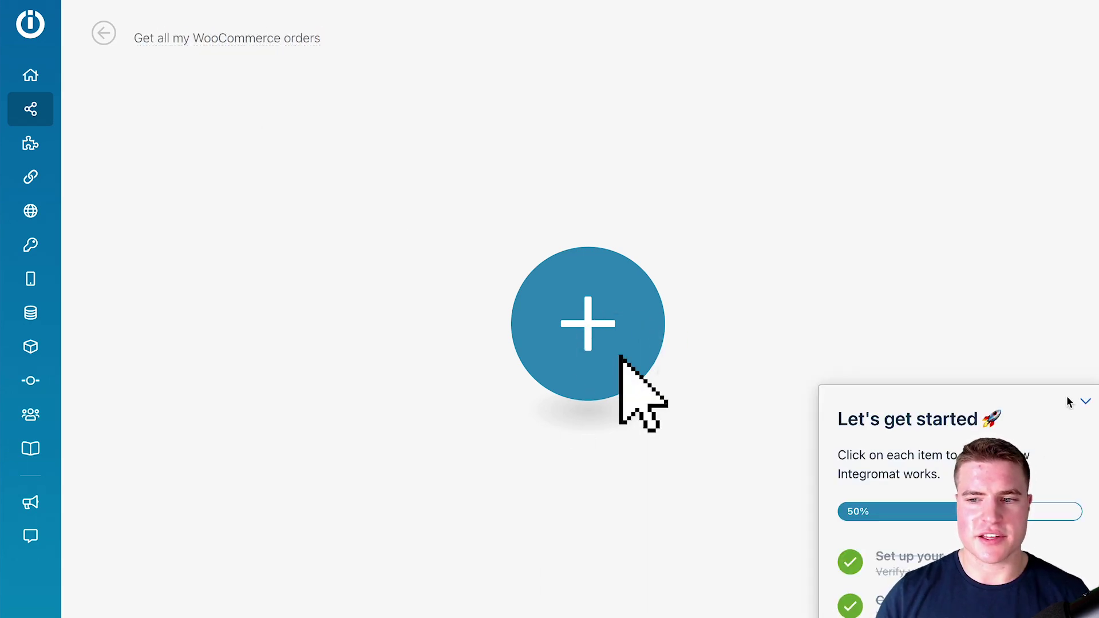
# - Add a WooCommerce Watch orders trigger as the scenario's first module
pyautogui.click(620, 357)
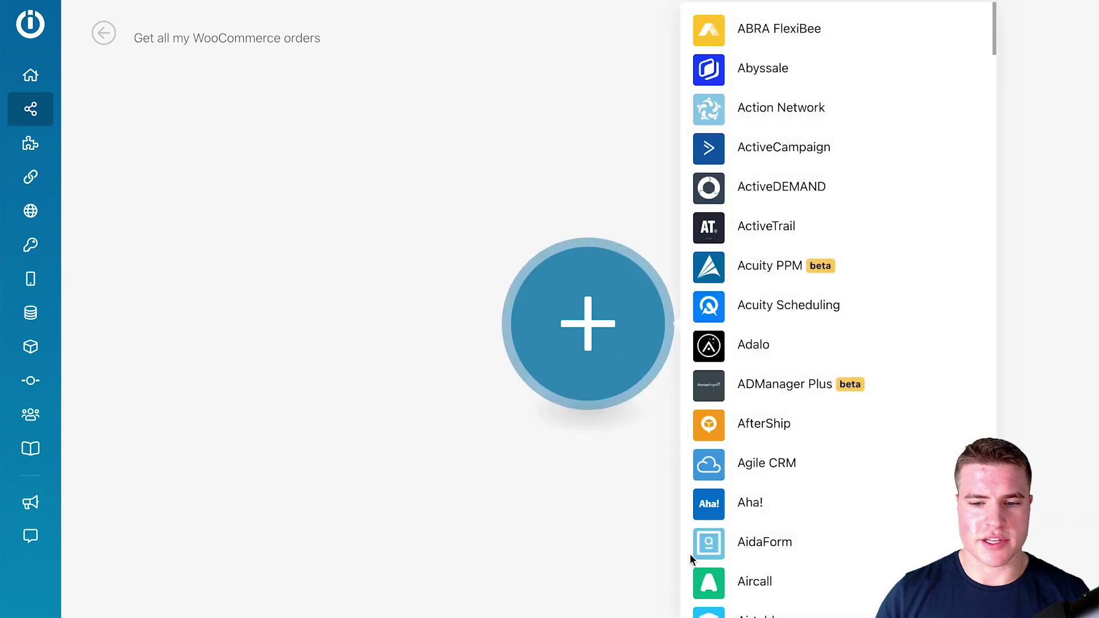
pyautogui.write('wooco')
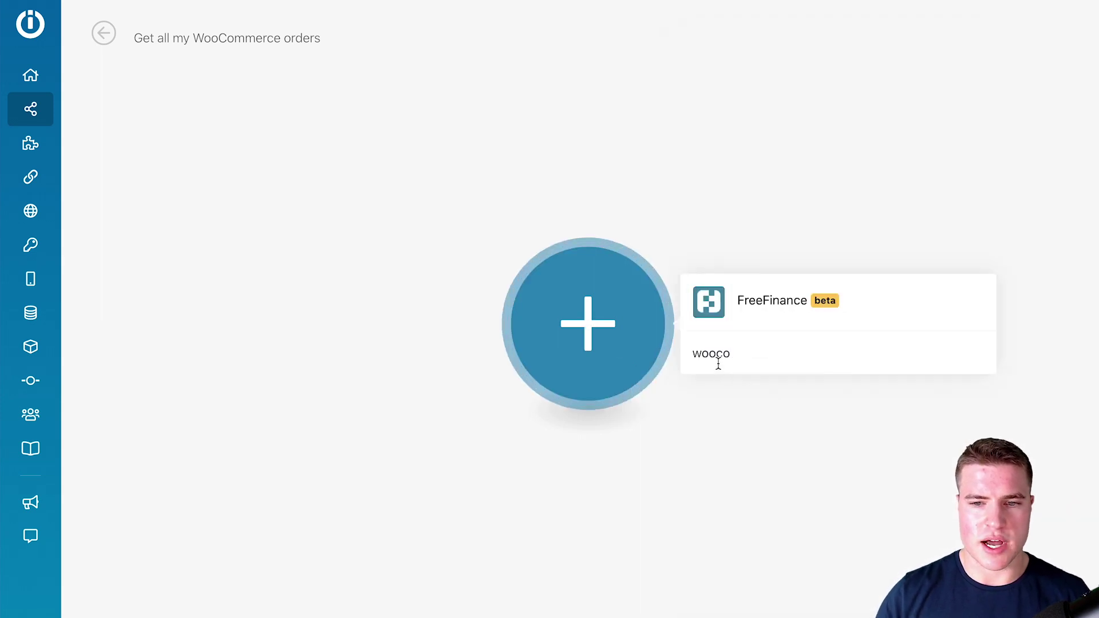
pyautogui.click(729, 300)
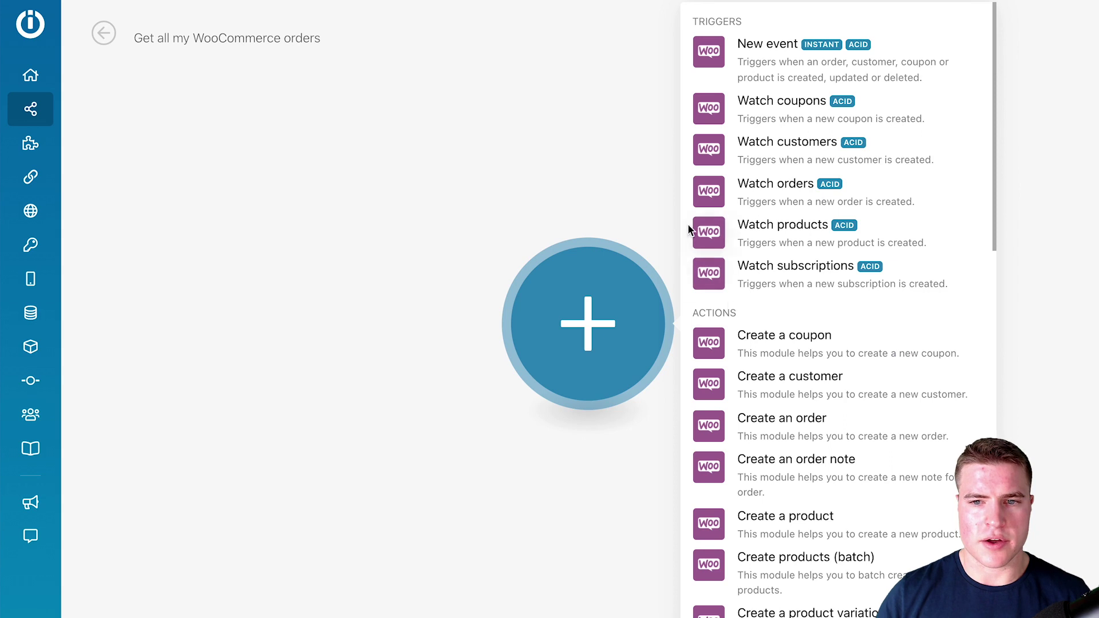
pyautogui.click(767, 197)
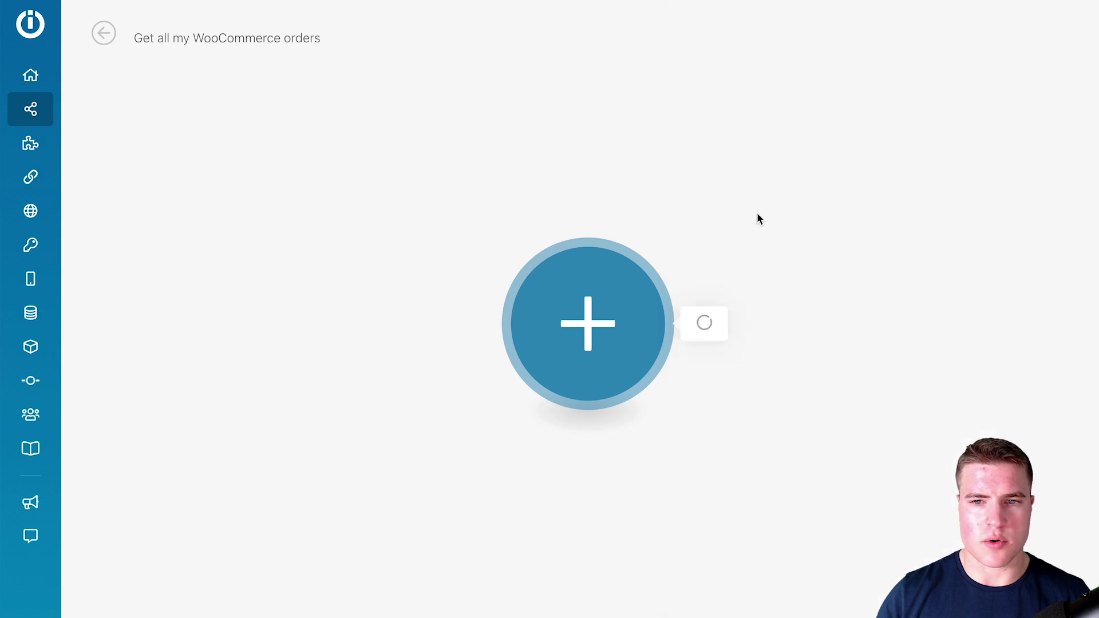
pyautogui.click(753, 237)
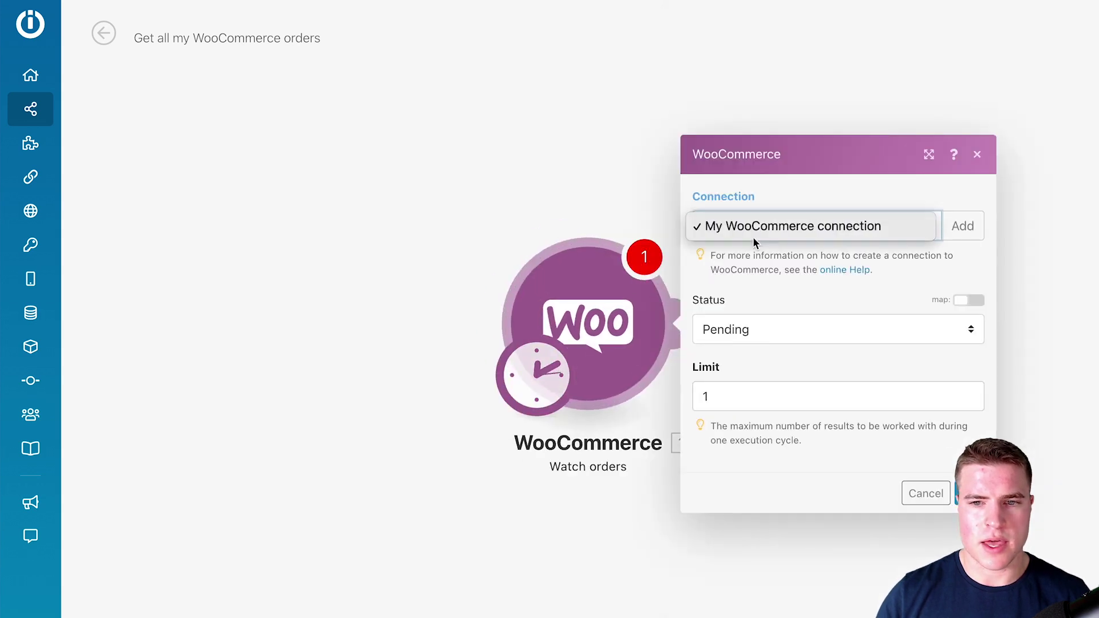
pyautogui.click(901, 228)
pyautogui.click(963, 226)
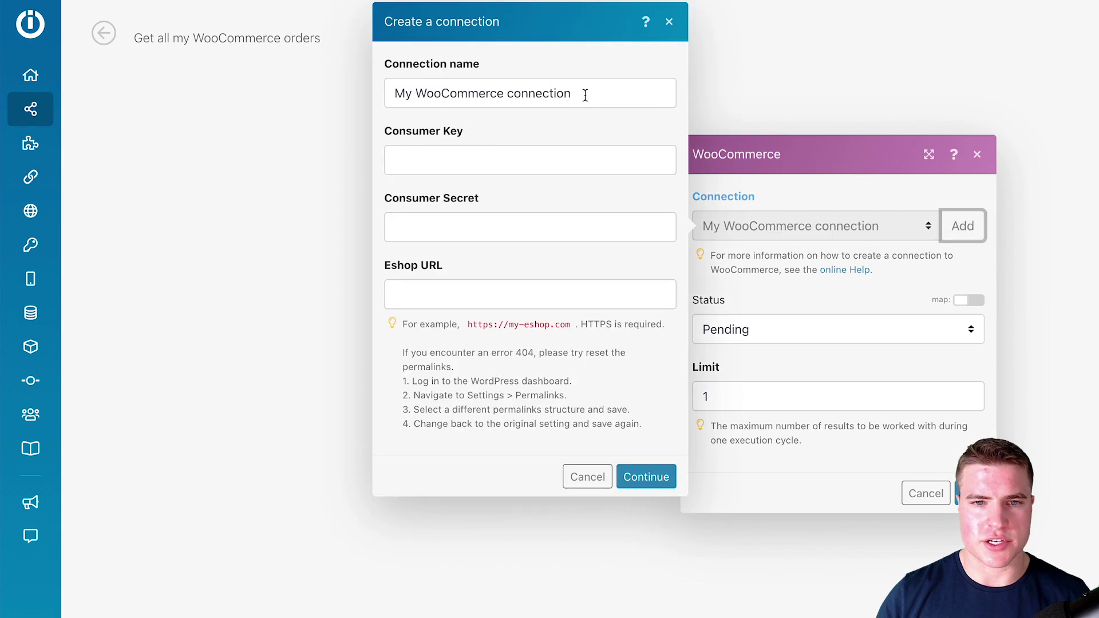
pyautogui.moveTo(584, 94); pyautogui.dragTo(378, 93)
pyautogui.write('Charlies Co')
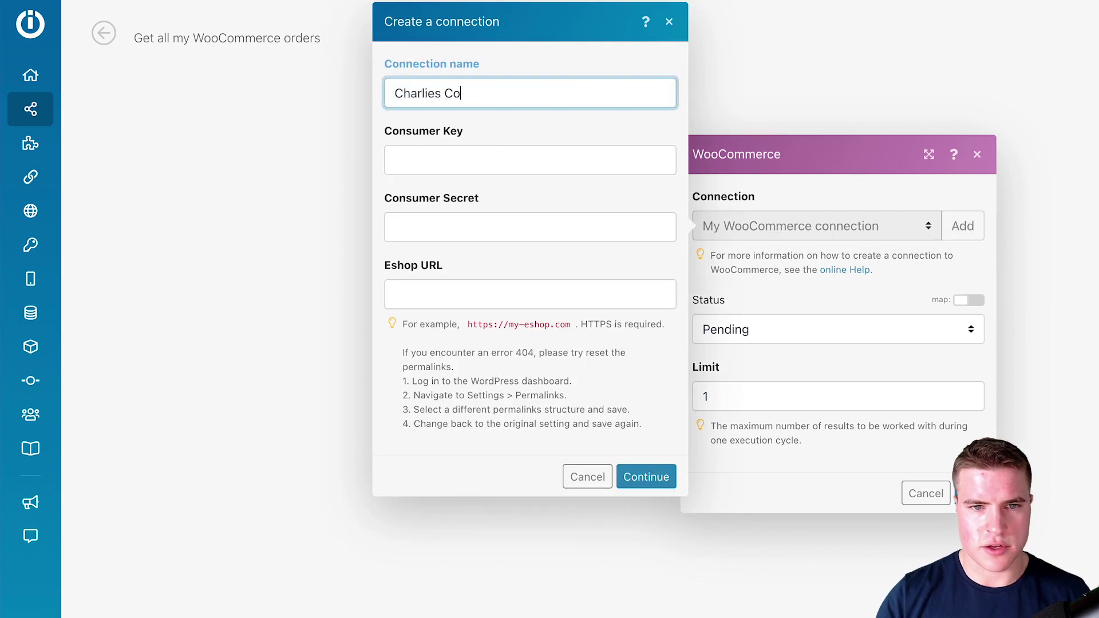
pyautogui.write('ffee Co')
pyautogui.press('Tab')
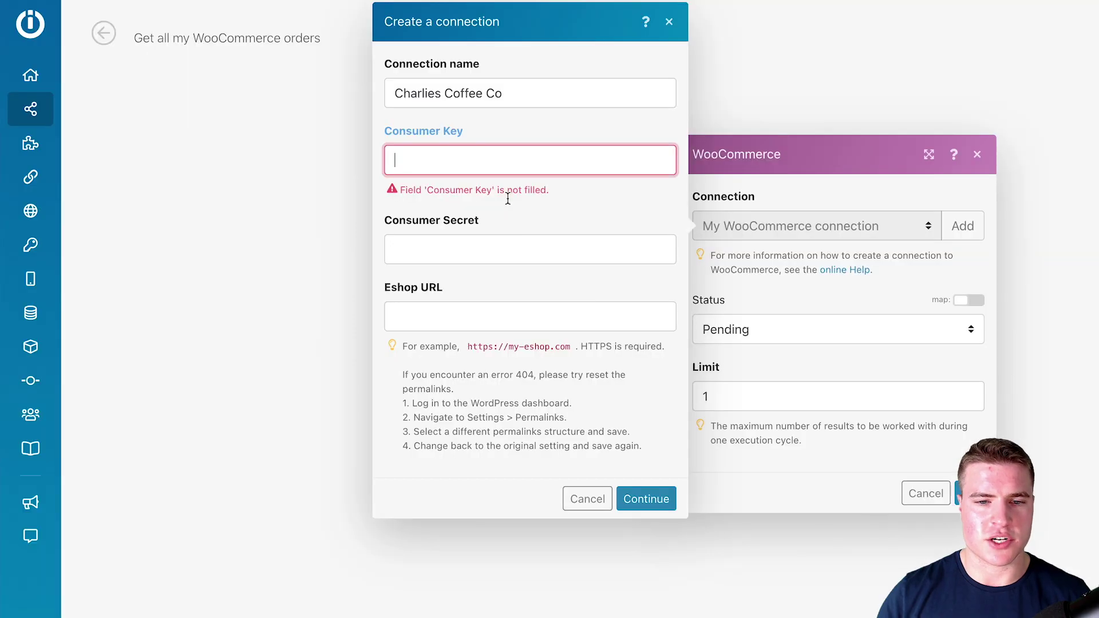
pyautogui.click(491, 324)
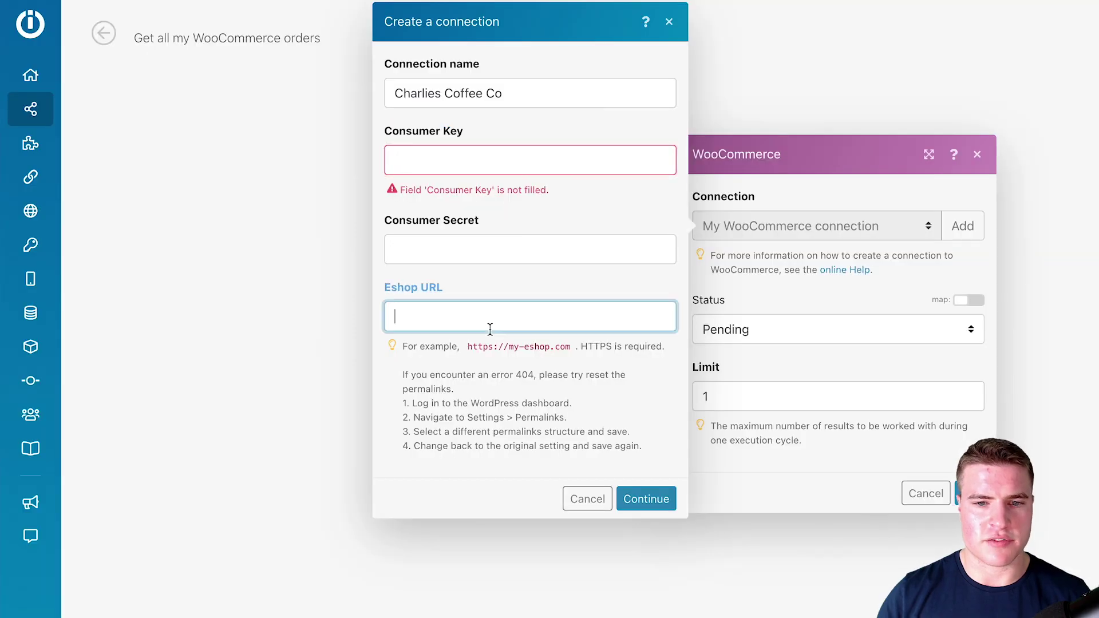
pyautogui.write('https://charliescoffeeco.com')
pyautogui.click(581, 368)
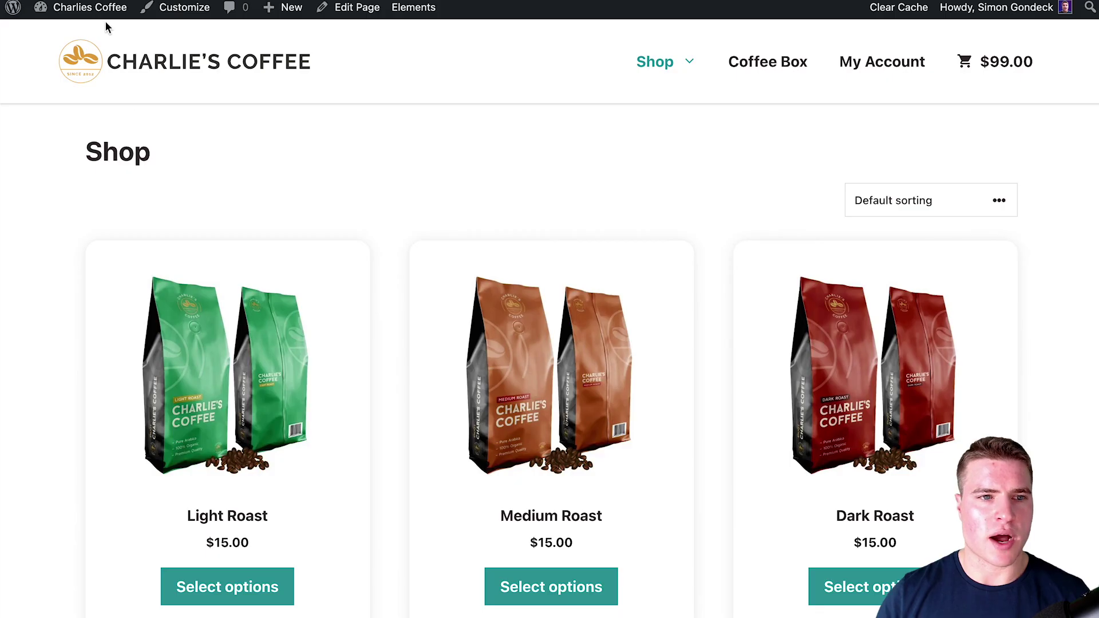
# - Go to WooCommerce Advanced settings > REST API and start a new API key
pyautogui.click(103, 38)
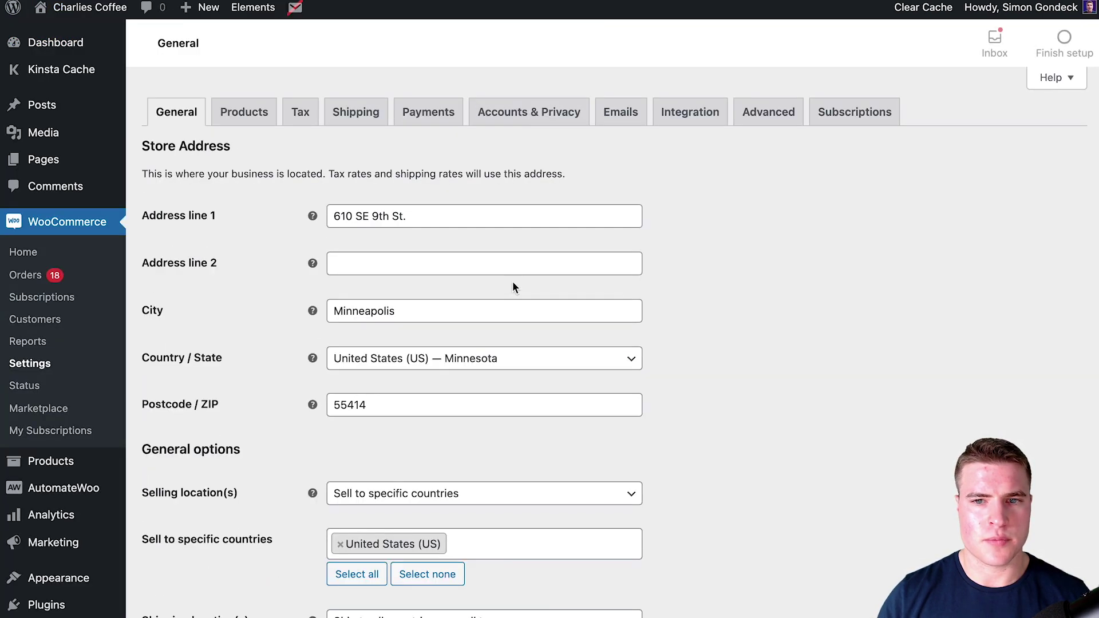
pyautogui.click(767, 121)
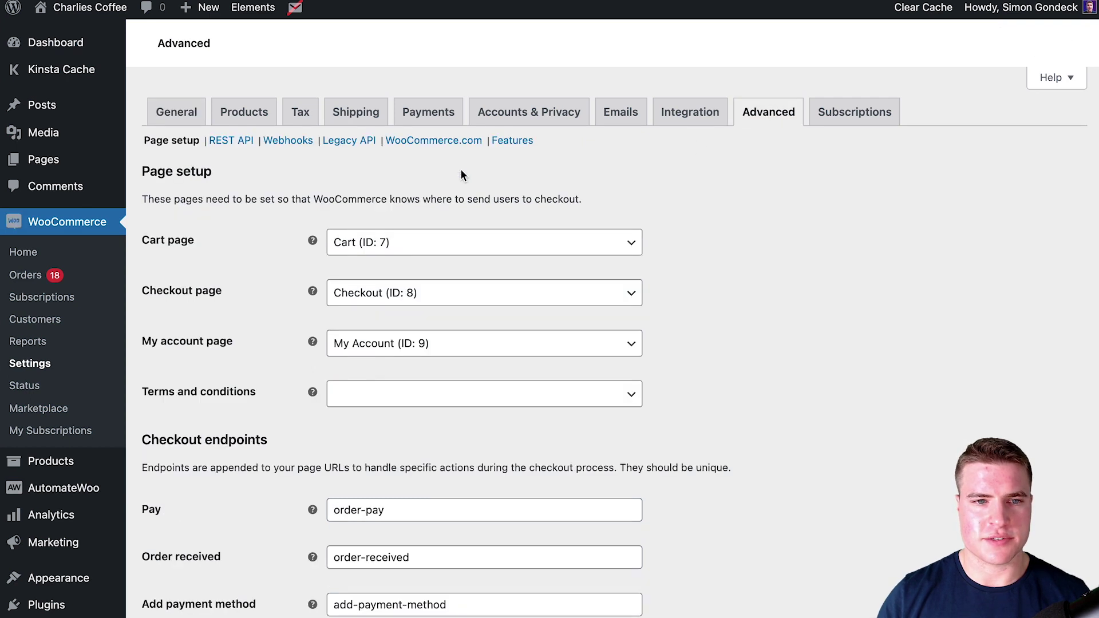
pyautogui.click(237, 142)
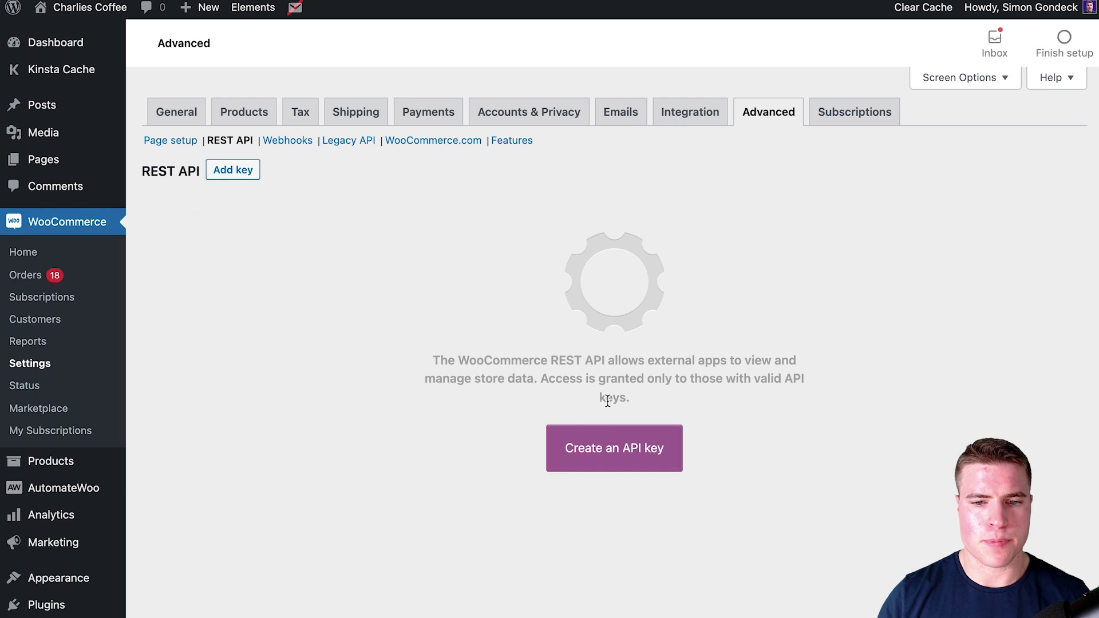
pyautogui.click(608, 438)
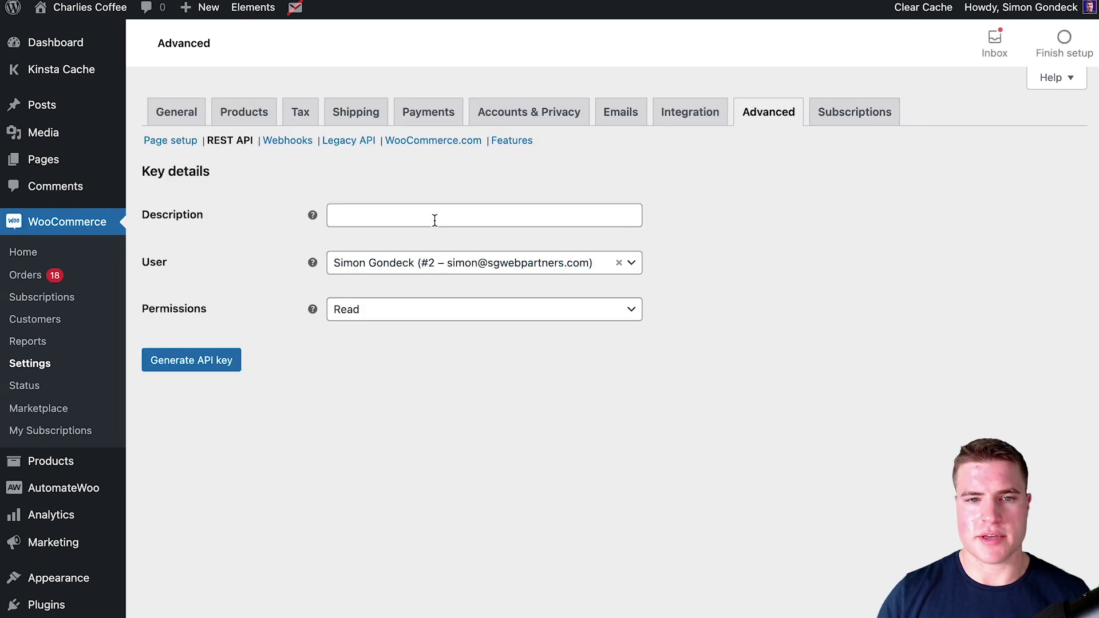
# - Describe the key 'integromat', give it Read/Write permission, generate it, and copy the consumer key
pyautogui.click(434, 219)
pyautogui.write('integromat')
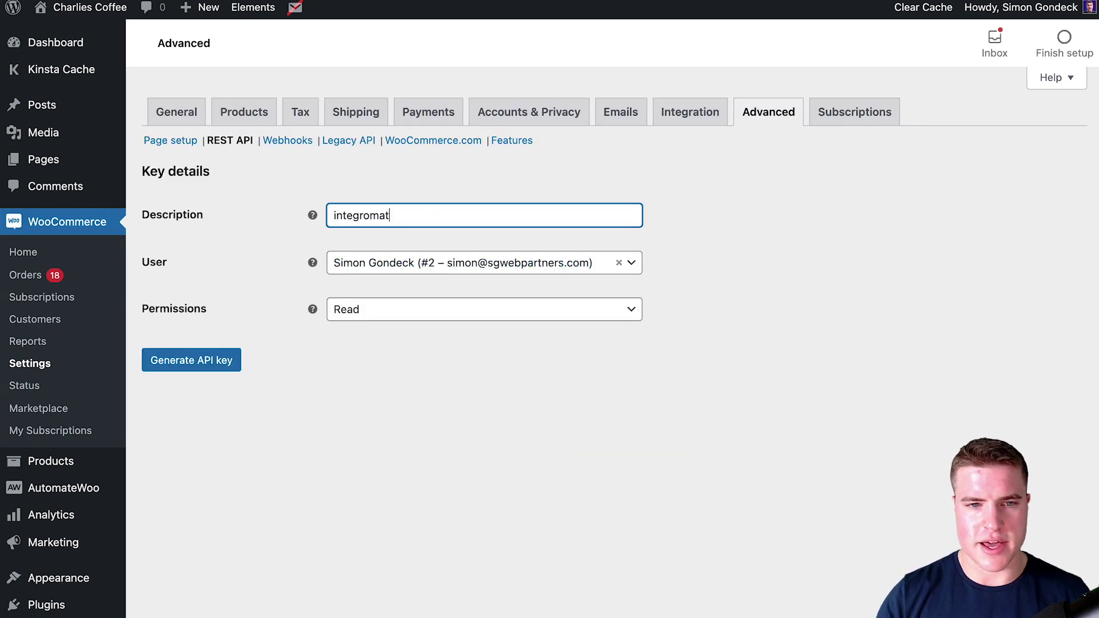
pyautogui.click(475, 310)
pyautogui.click(474, 387)
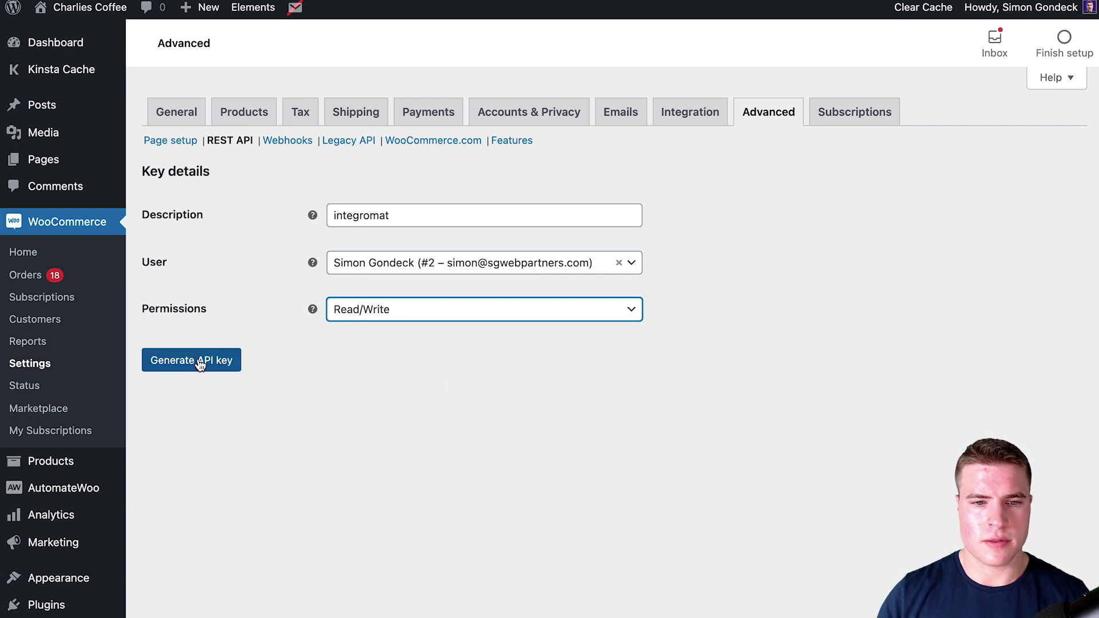
pyautogui.click(201, 362)
pyautogui.click(686, 266)
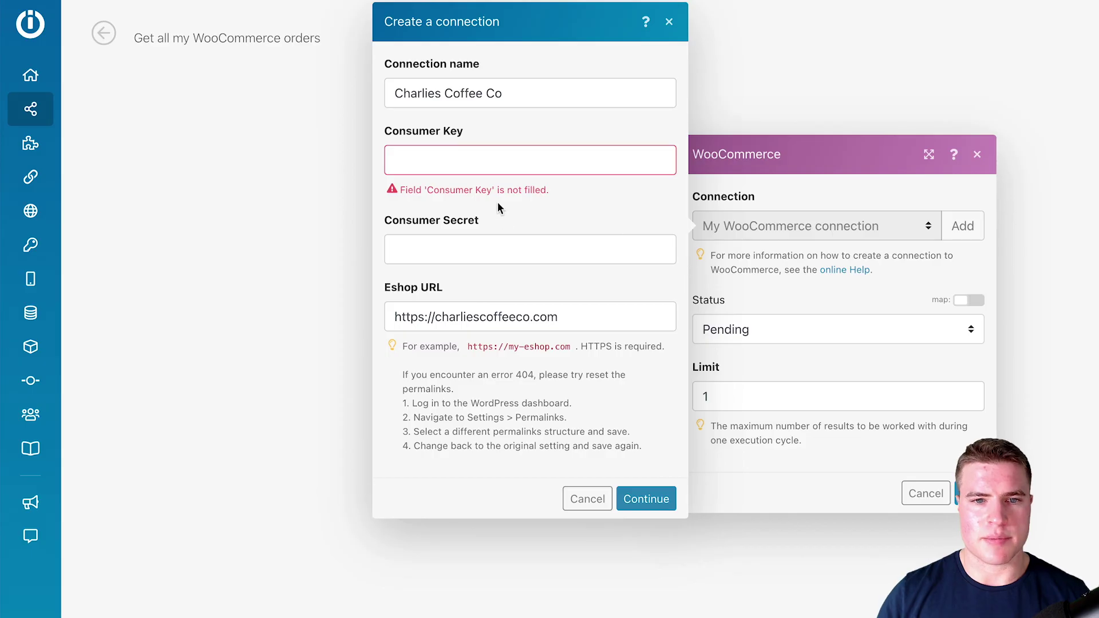
# - Paste the WooCommerce consumer key and consumer secret into the connection form
pyautogui.click(482, 162)
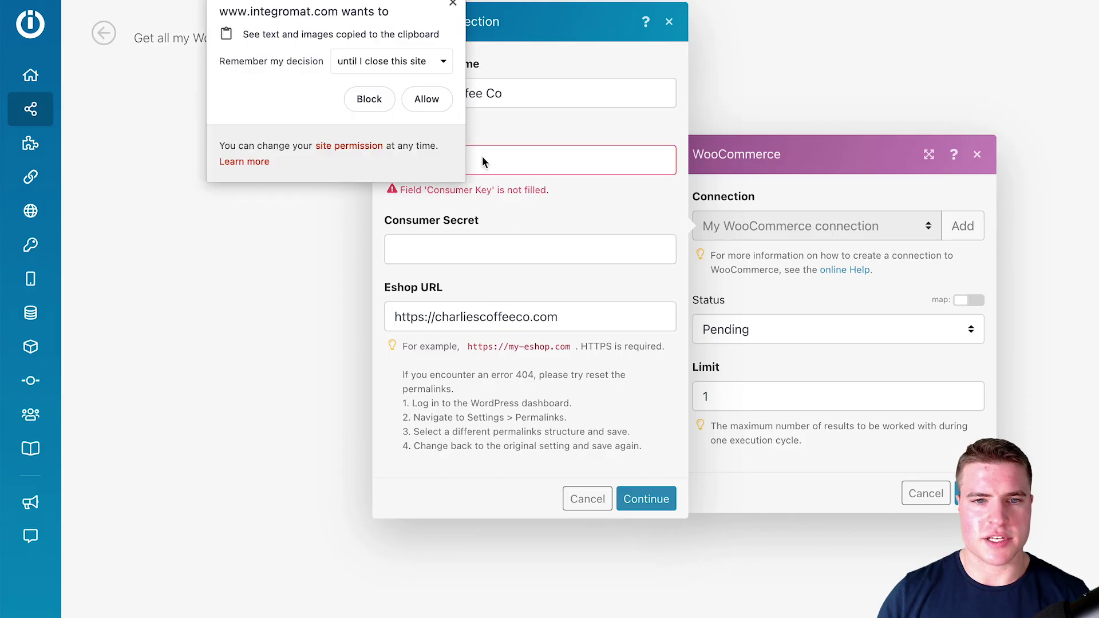
pyautogui.click(497, 163)
pyautogui.hotkey('ctrl', 'v')
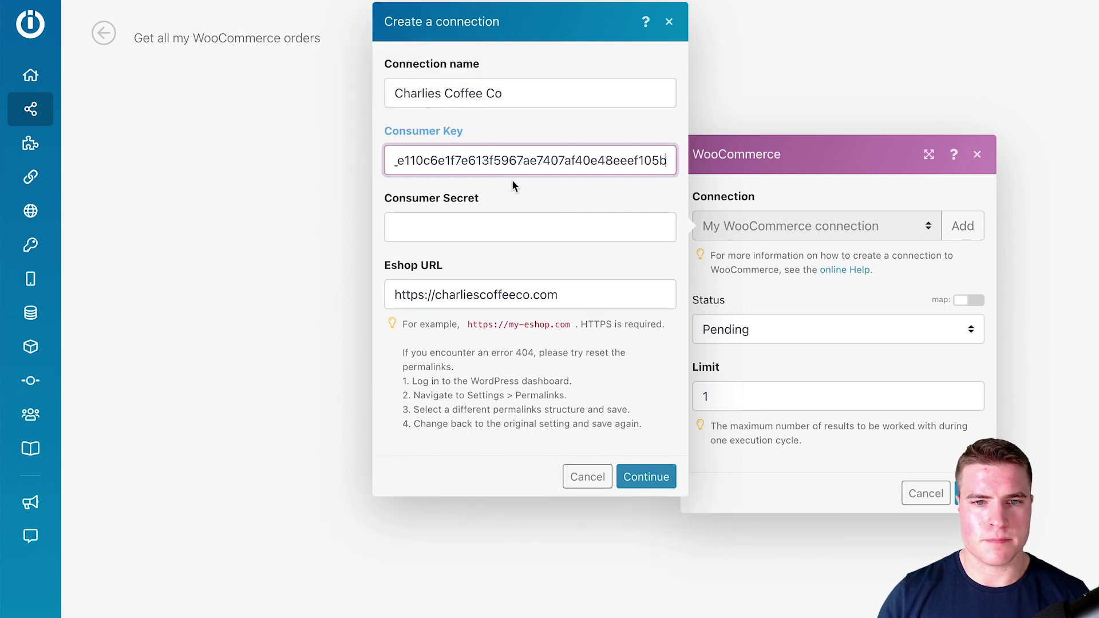
pyautogui.hotkey('ctrl', 'Tab')
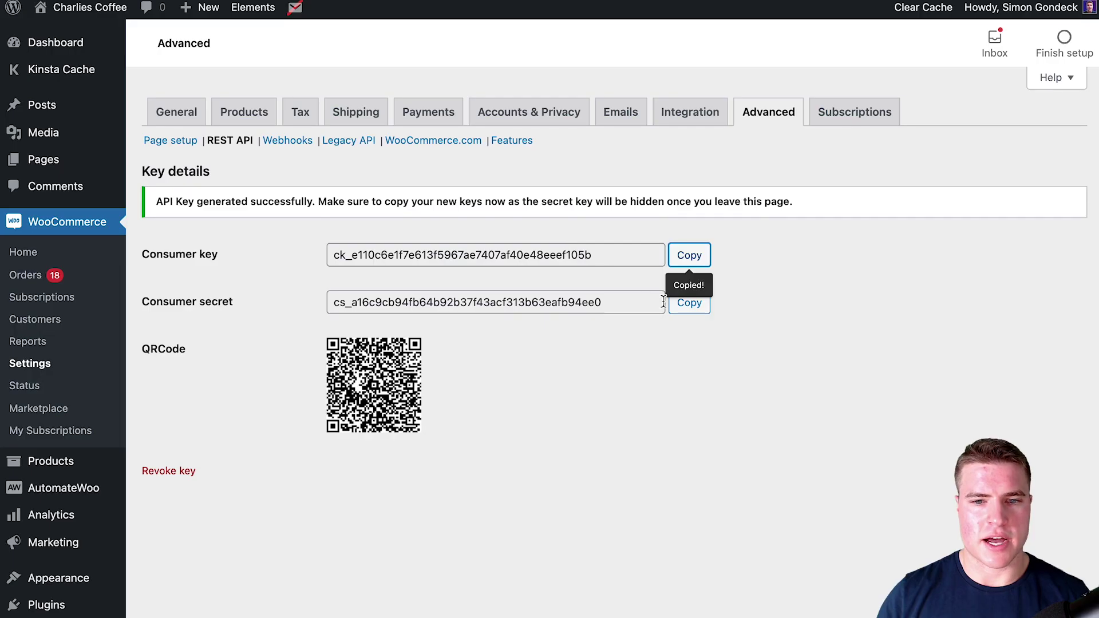
pyautogui.click(679, 302)
pyautogui.hotkey('ctrl', 'shift', 'Tab')
pyautogui.click(581, 224)
pyautogui.hotkey('ctrl', 'v')
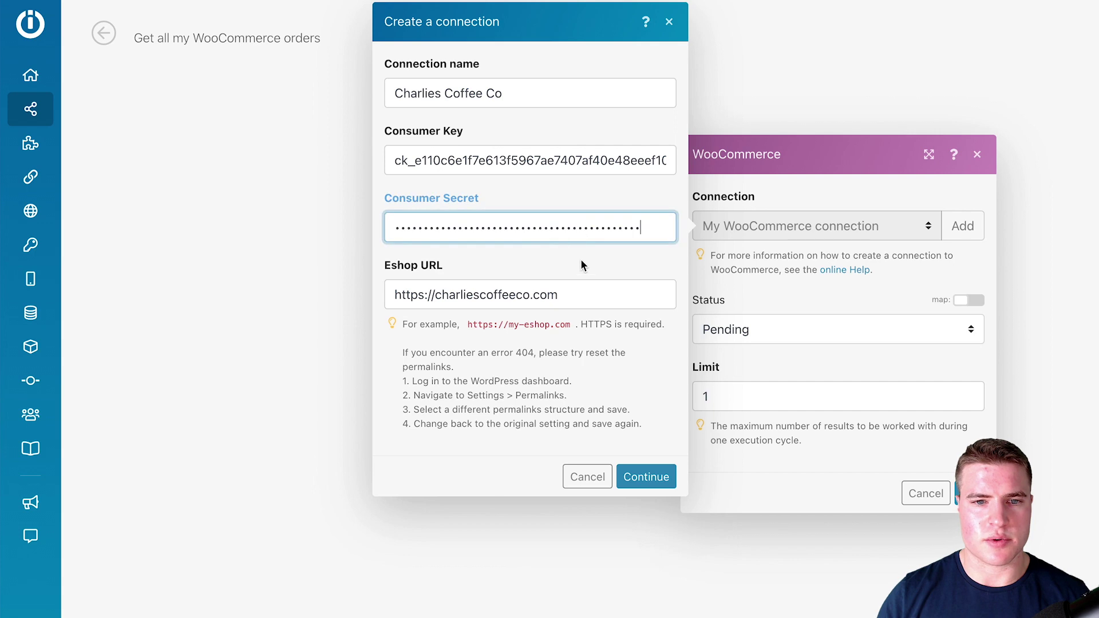
pyautogui.click(618, 396)
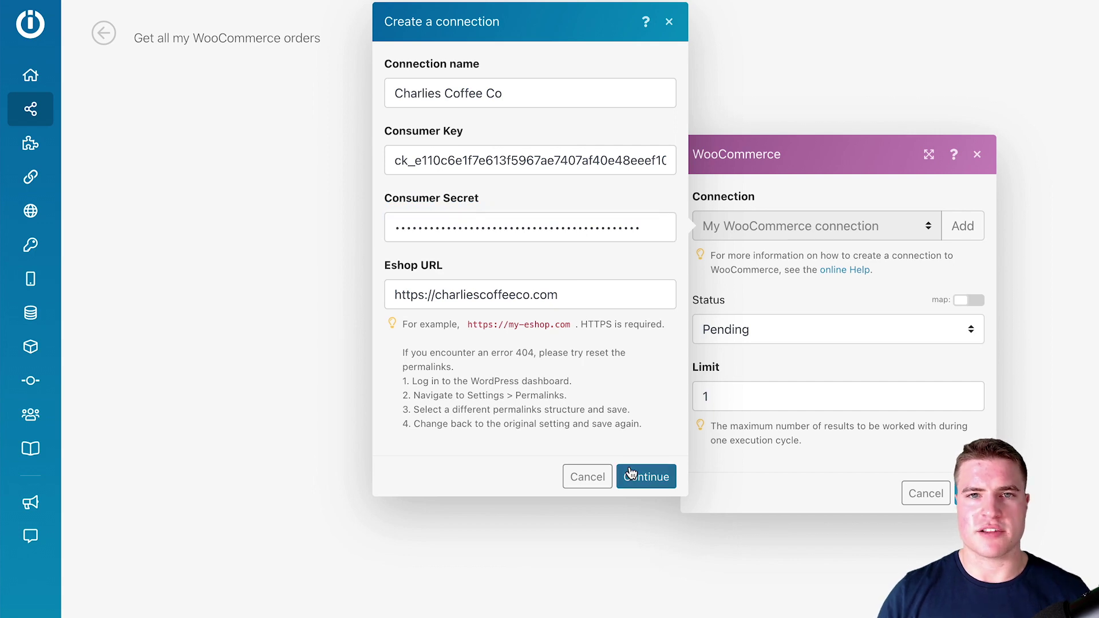
# - Review the connection name and Eshop URL, then create the connection
pyautogui.moveTo(520, 87); pyautogui.dragTo(359, 81)
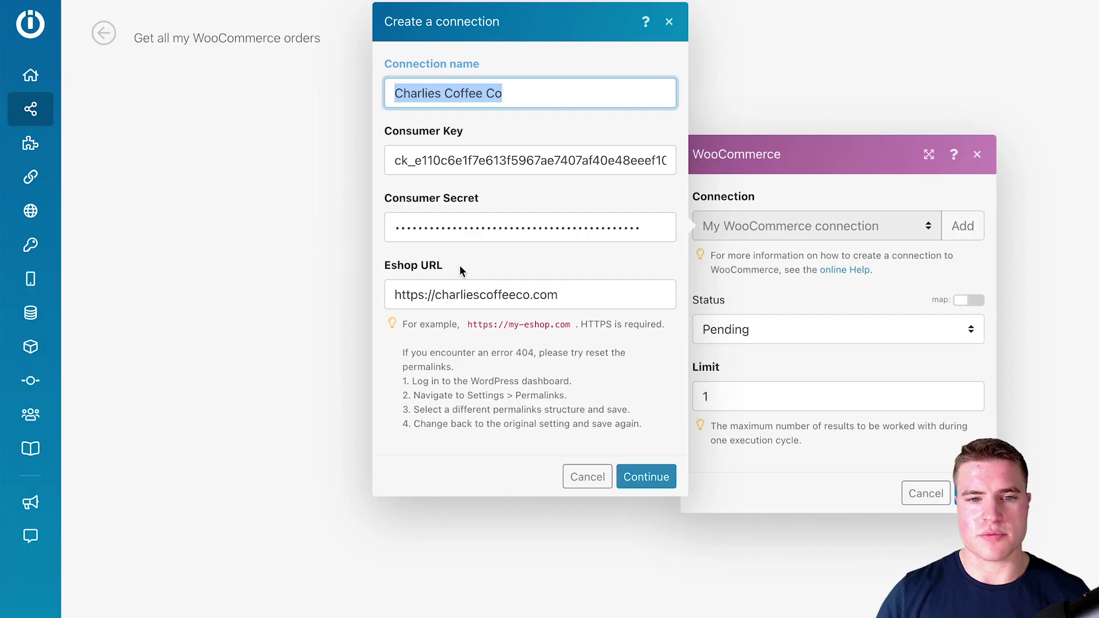
pyautogui.moveTo(462, 270); pyautogui.dragTo(385, 271)
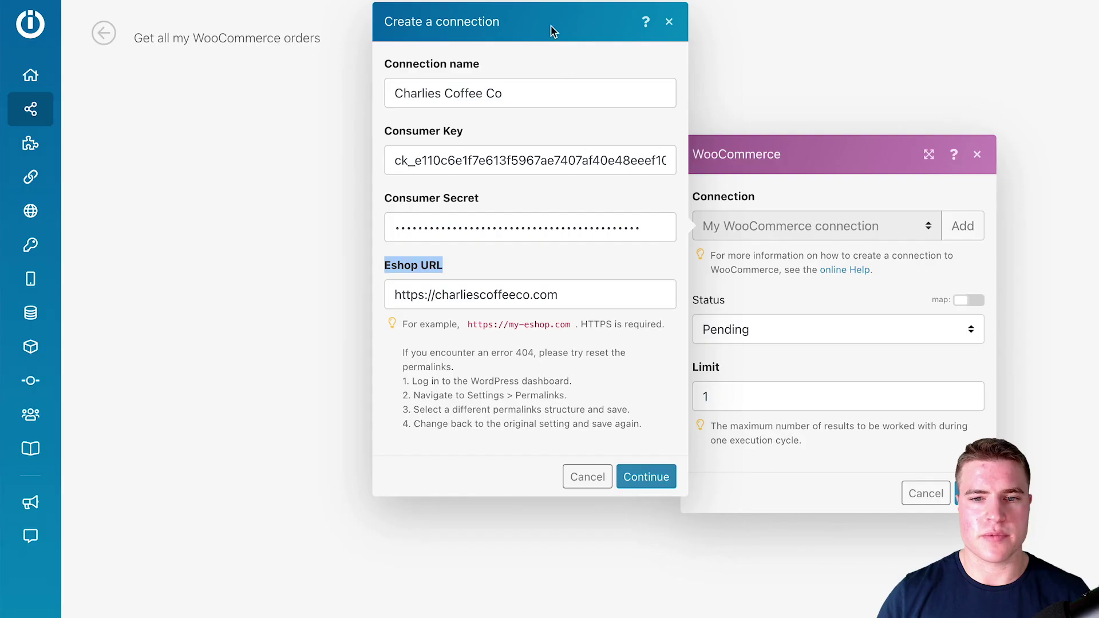
pyautogui.click(646, 477)
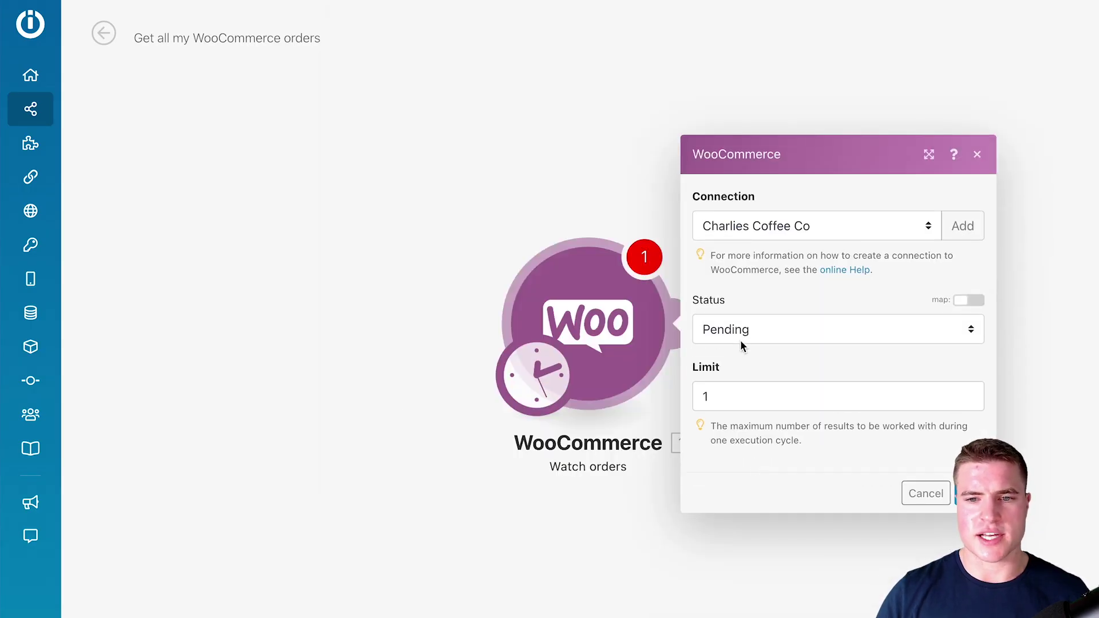
# - Set the order watcher to status All and limit 100, starting from all orders
pyautogui.click(740, 327)
pyautogui.click(790, 309)
pyautogui.doubleClick(705, 397)
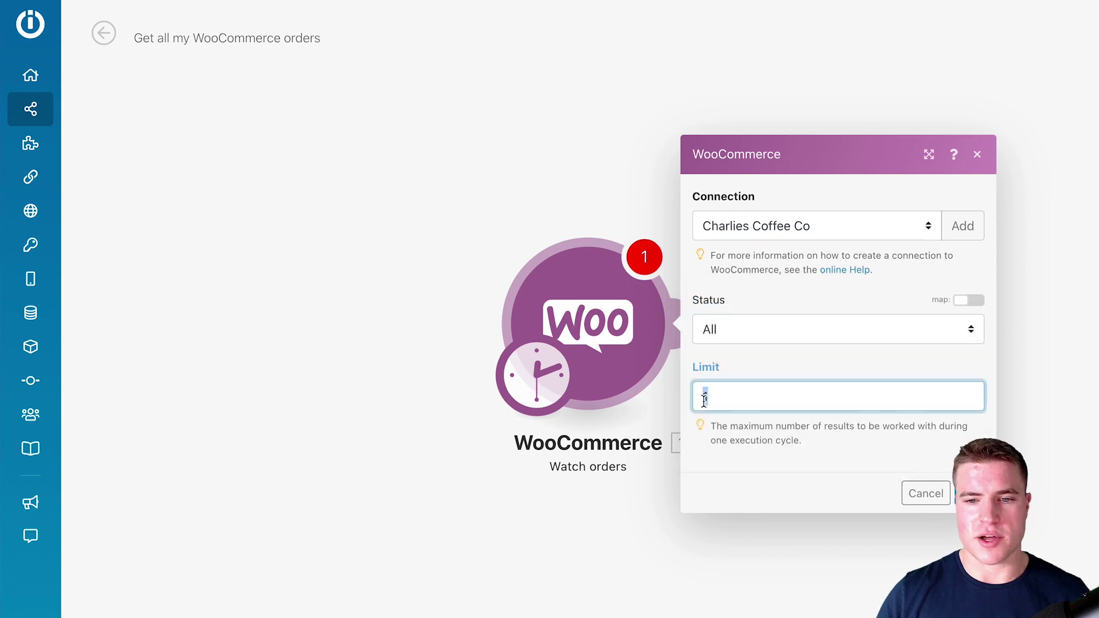
pyautogui.write('100')
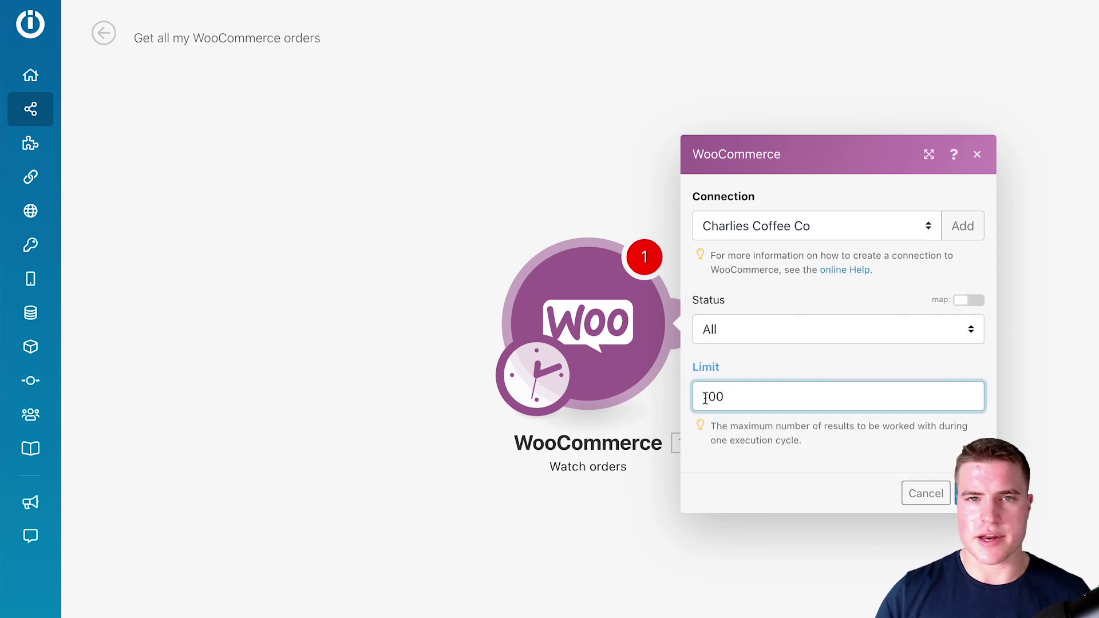
pyautogui.click(969, 493)
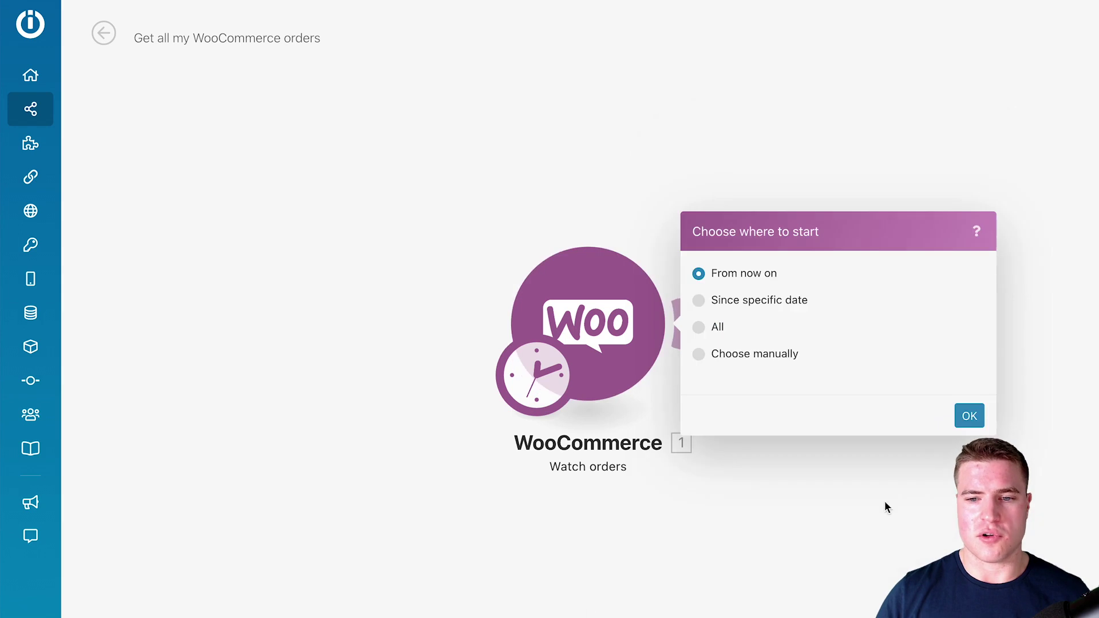
pyautogui.click(707, 327)
pyautogui.click(959, 416)
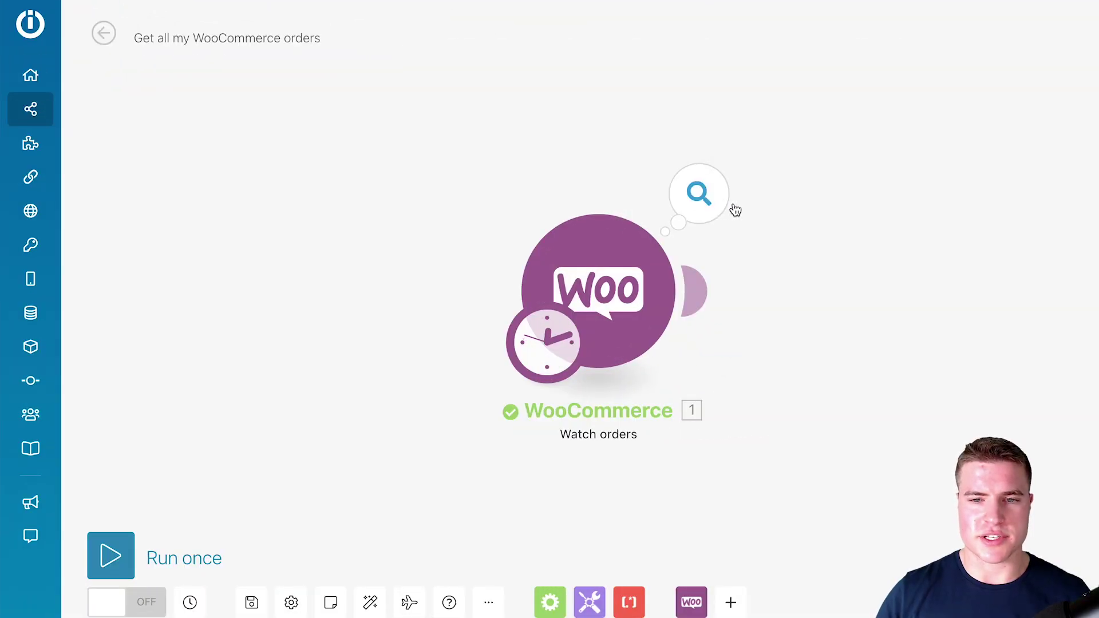
# - Open the WooCommerce test-run output and expand and collapse the first seven order bundles
pyautogui.click(723, 203)
pyautogui.click(825, 131)
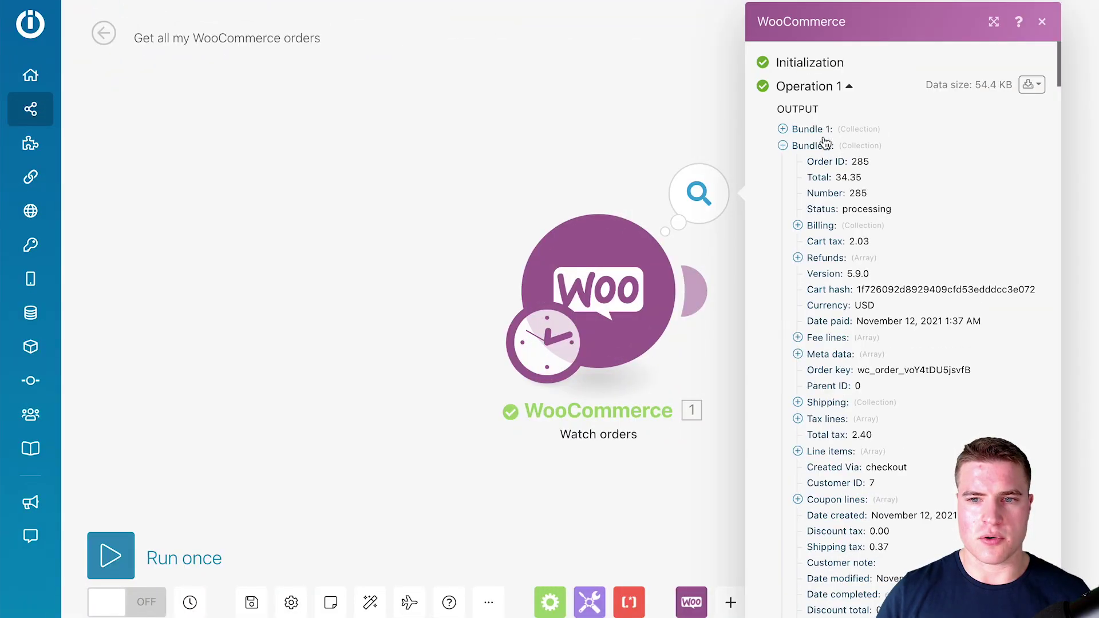
pyautogui.click(825, 147)
pyautogui.click(826, 162)
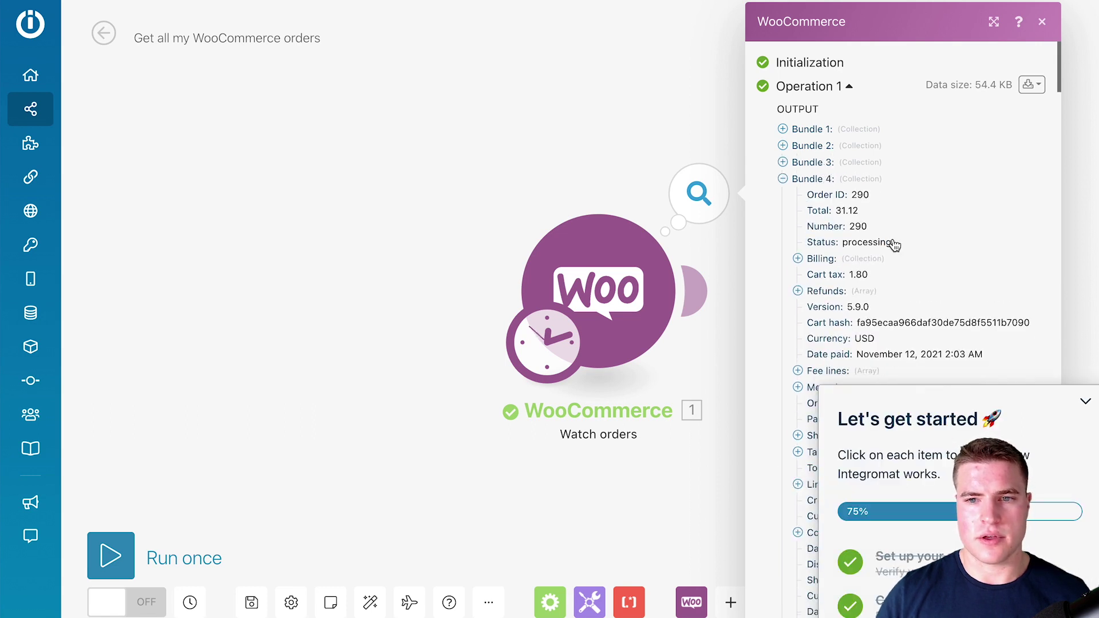
pyautogui.click(826, 178)
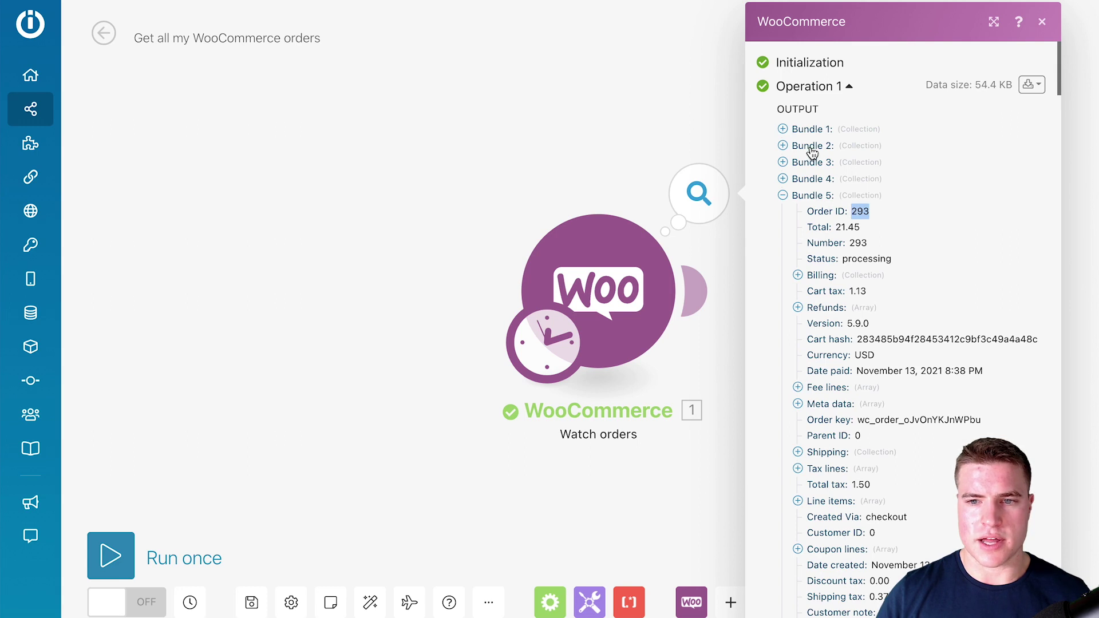
pyautogui.click(812, 129)
pyautogui.click(814, 130)
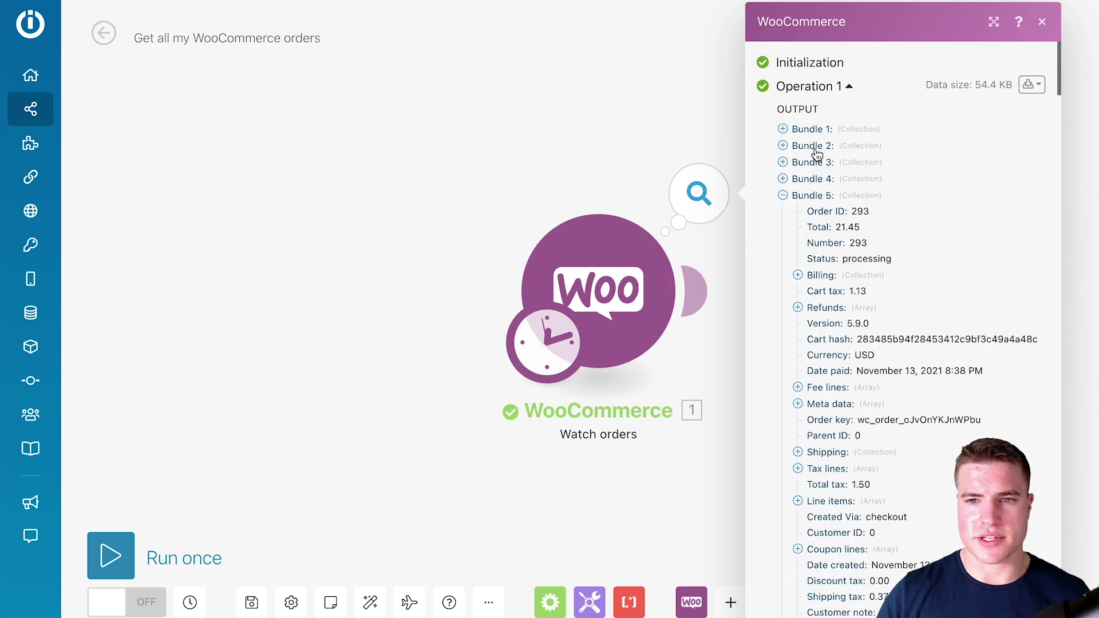
pyautogui.click(817, 150)
pyautogui.click(819, 149)
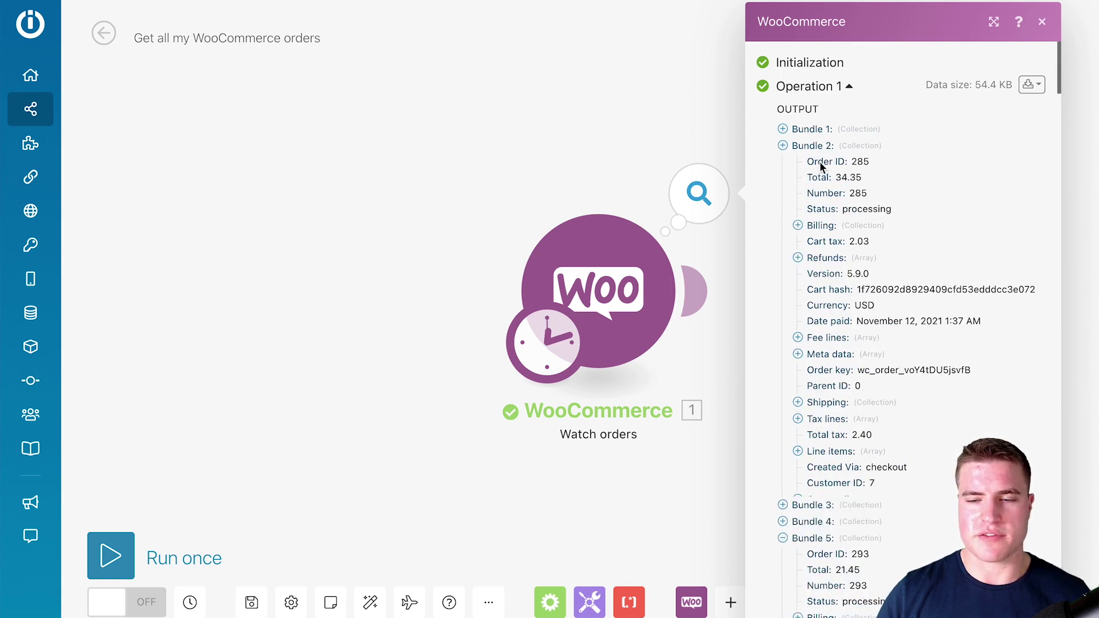
pyautogui.click(822, 164)
pyautogui.click(817, 163)
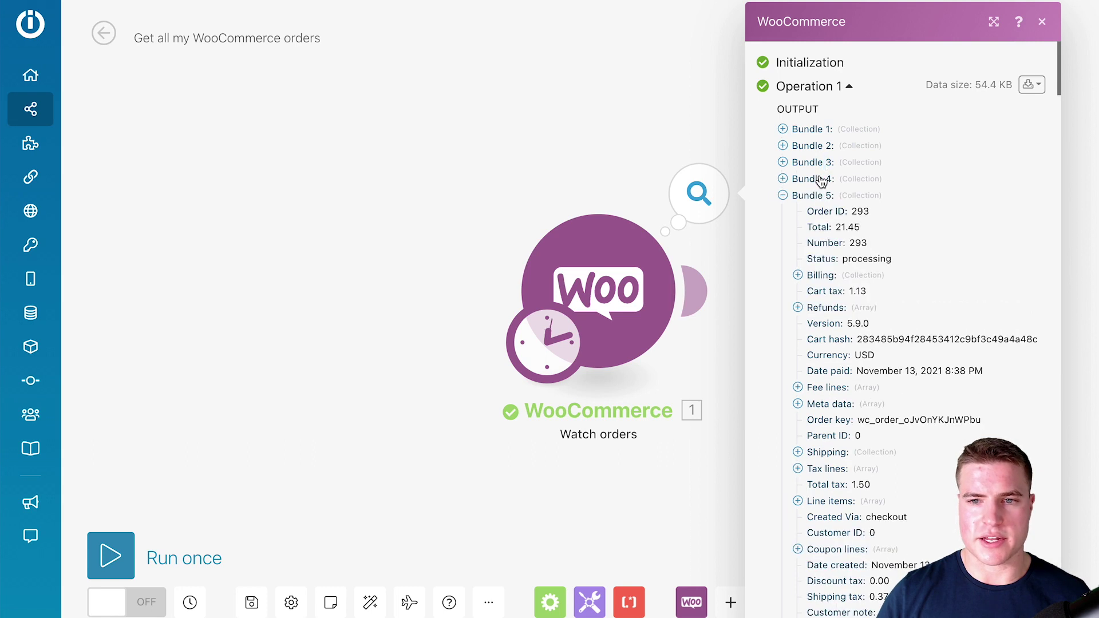
pyautogui.click(823, 179)
pyautogui.click(823, 179)
pyautogui.click(814, 198)
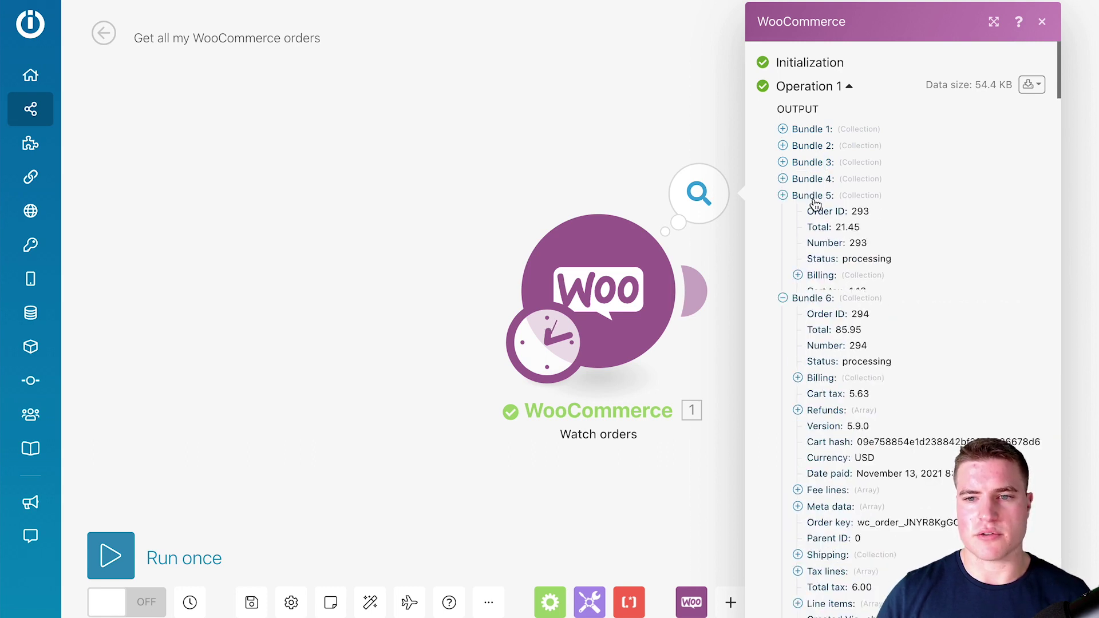
pyautogui.click(815, 213)
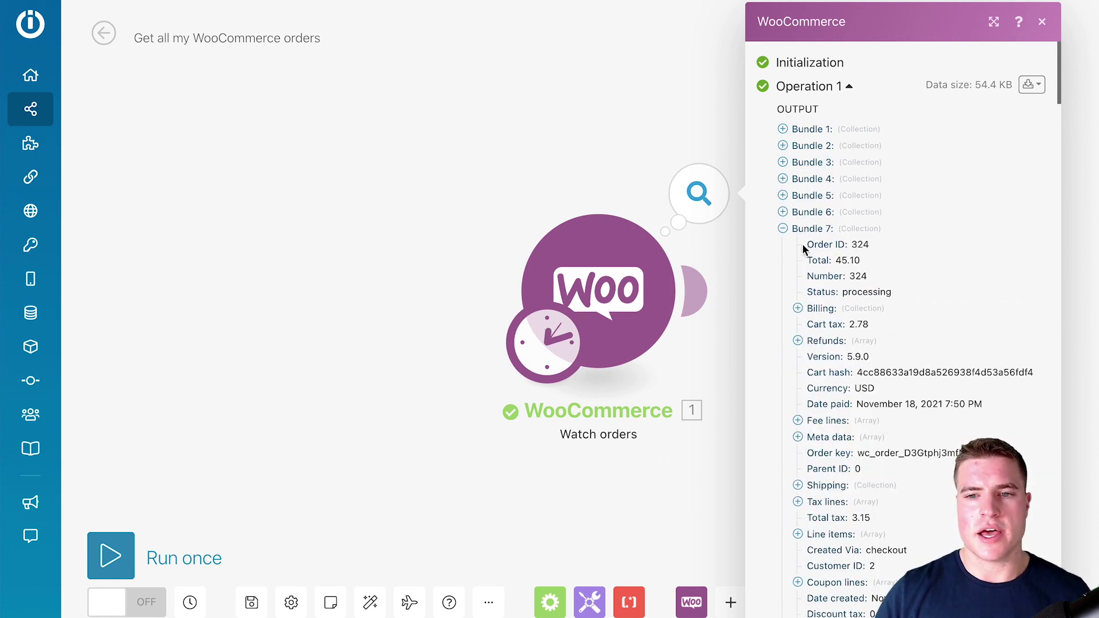
pyautogui.click(807, 229)
# - Expand an order's Meta data and its three items, then collapse the list and close the output
pyautogui.scroll(-5, 822, 304)
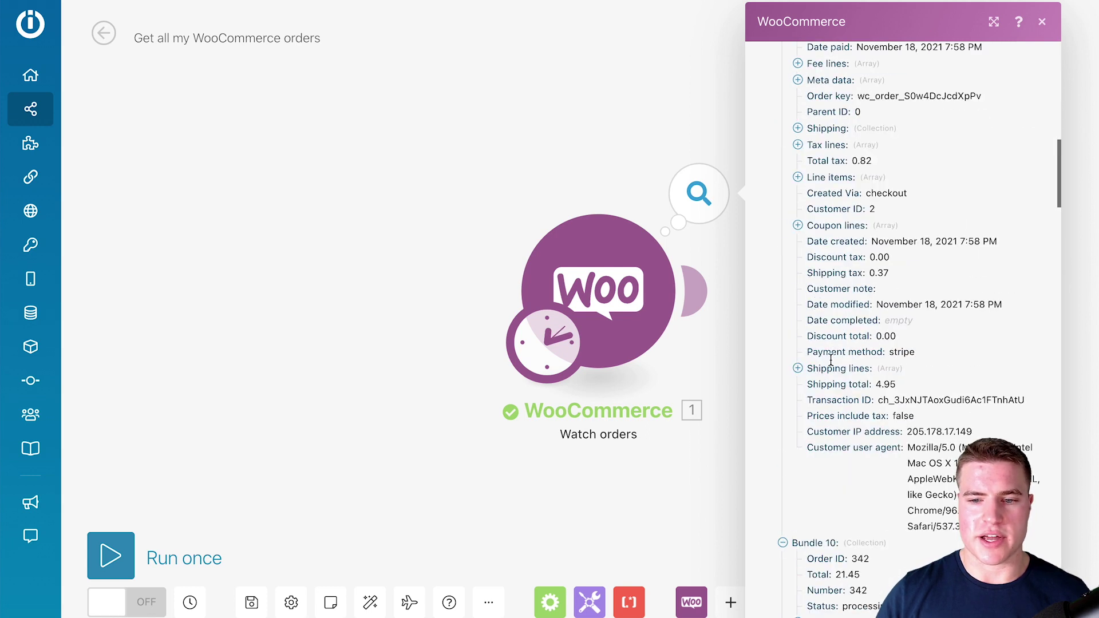
pyautogui.scroll(-3, 830, 359)
pyautogui.scroll(-5, 832, 368)
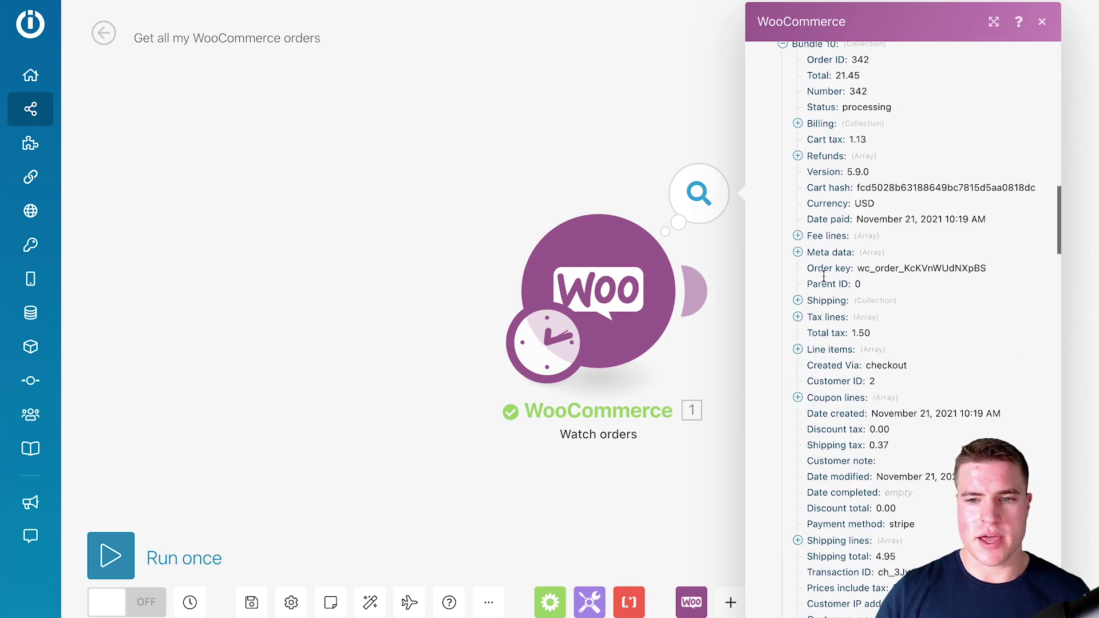
pyautogui.click(830, 253)
pyautogui.click(841, 285)
pyautogui.click(844, 269)
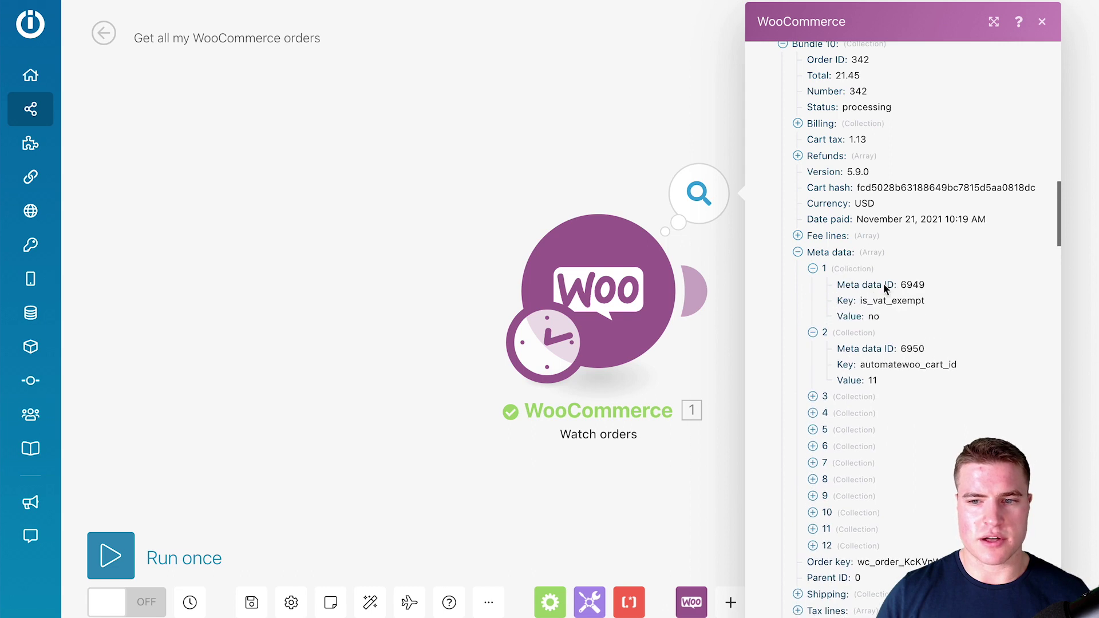
pyautogui.click(839, 403)
pyautogui.scroll(-1, 835, 428)
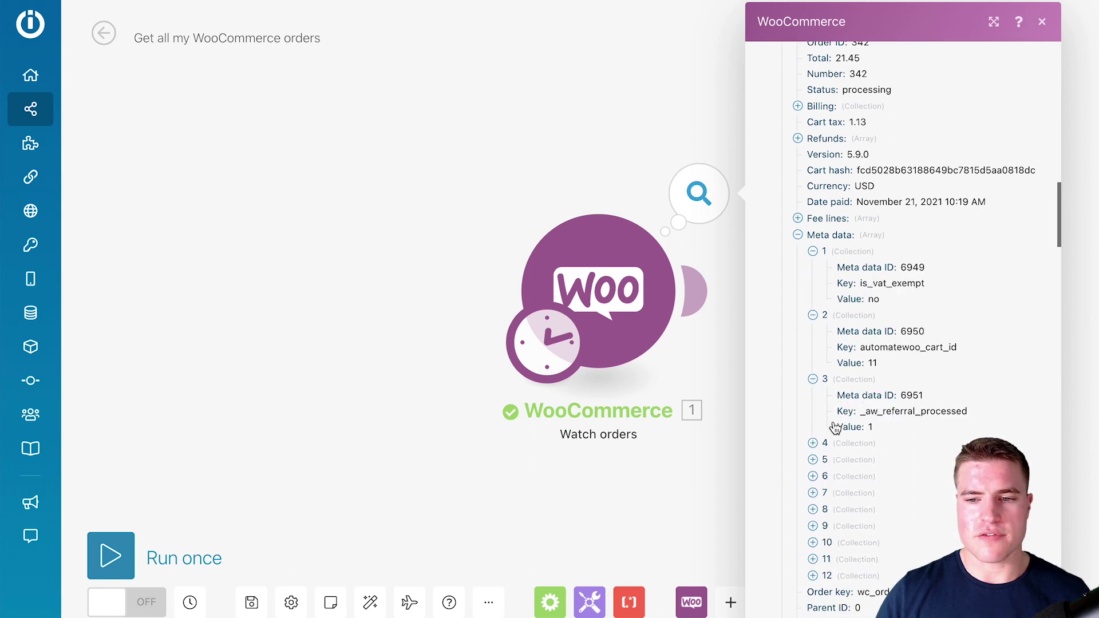
pyautogui.click(833, 236)
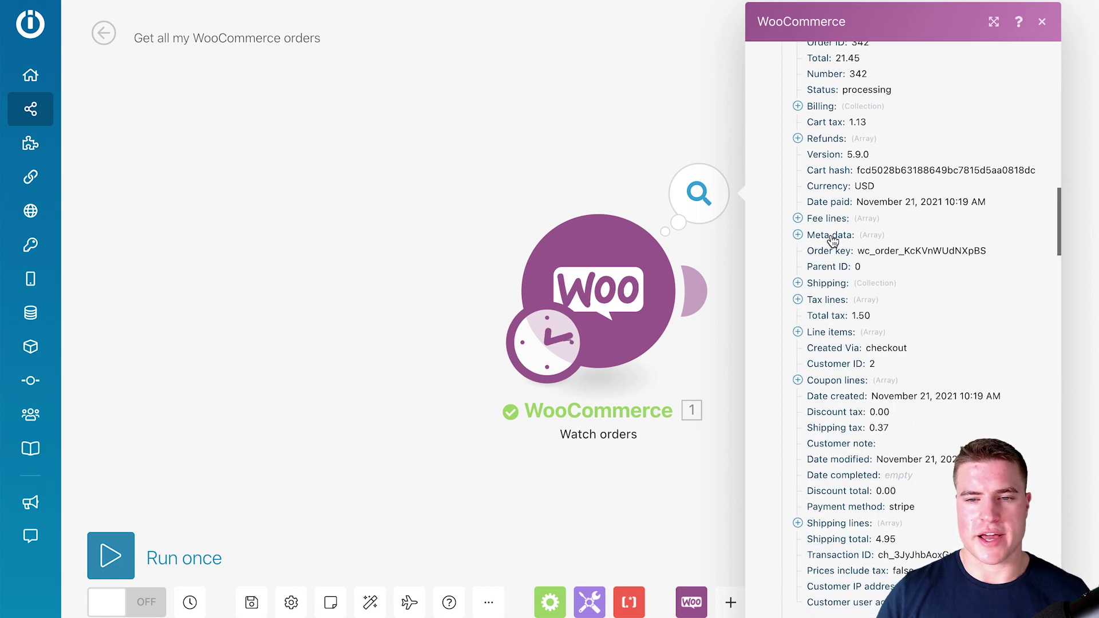
pyautogui.click(479, 182)
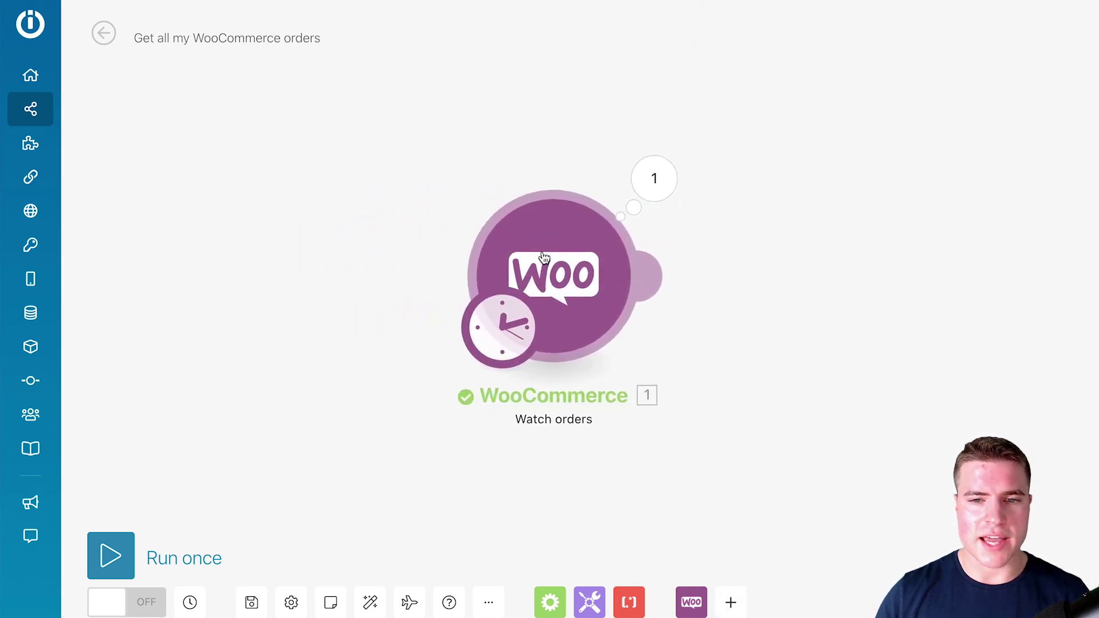
# - Attach a Google Sheets 'Add a Row' module to the right of the WooCommerce Watch orders trigger
pyautogui.click(655, 286)
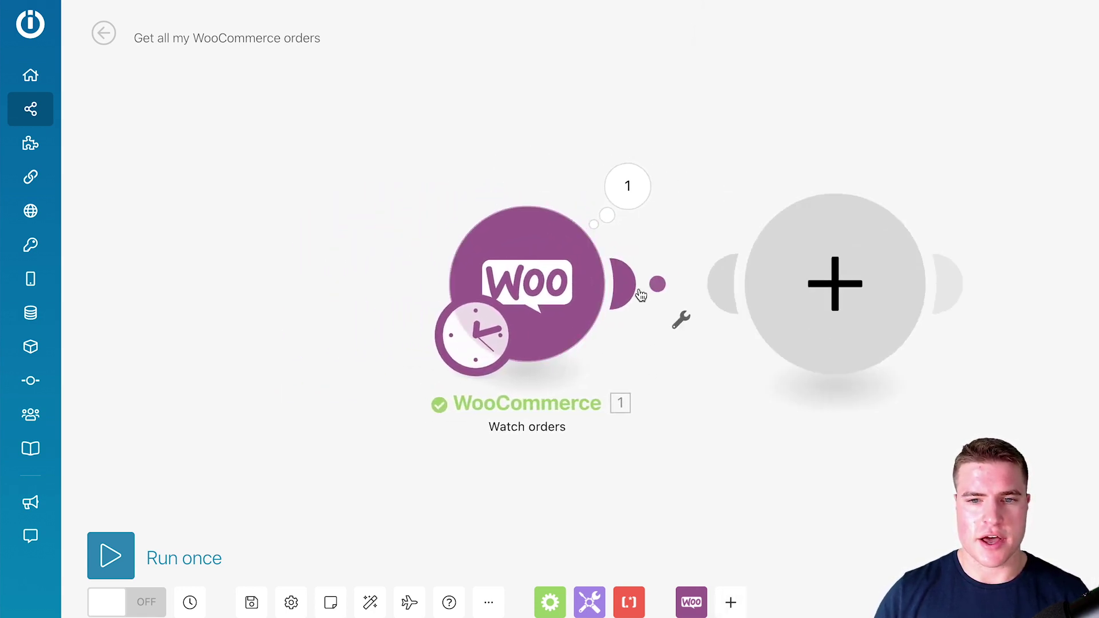
pyautogui.write('goo')
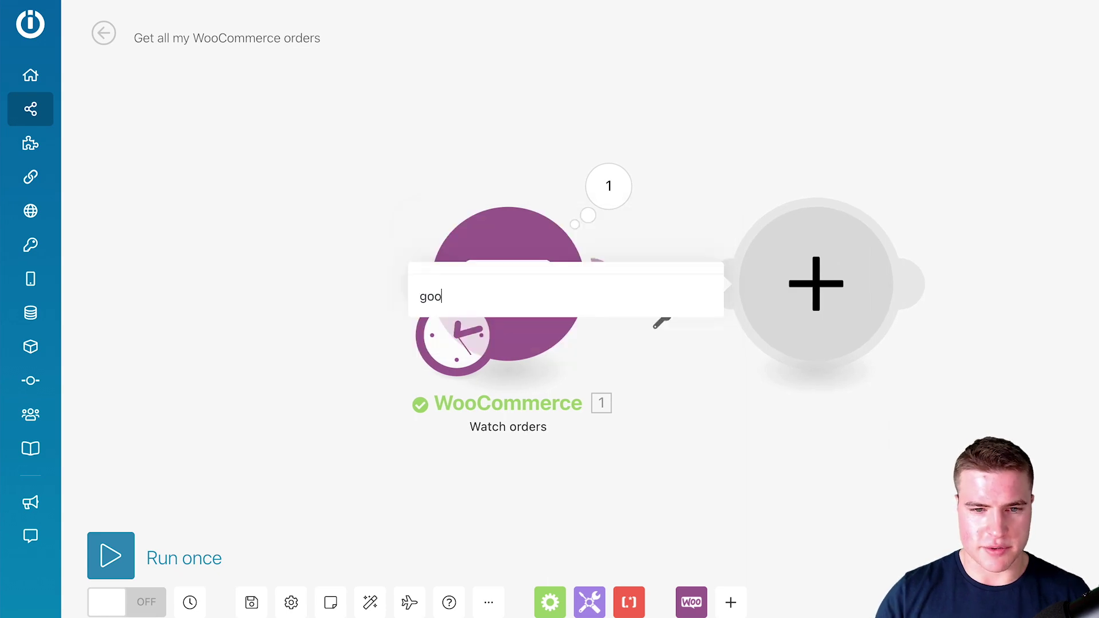
pyautogui.write('gle shee')
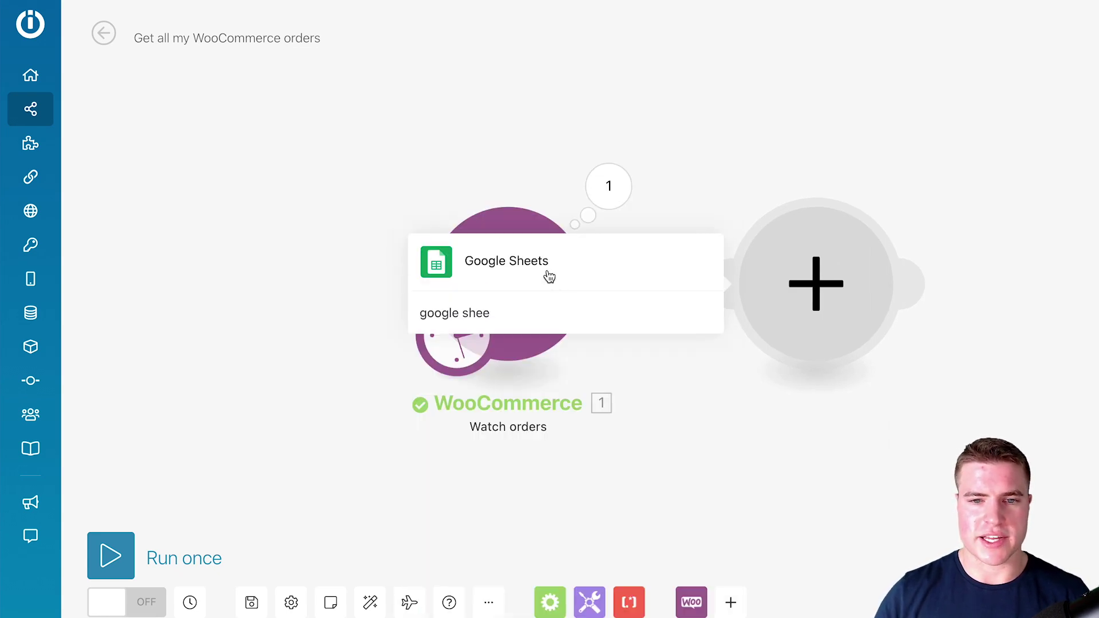
pyautogui.click(550, 277)
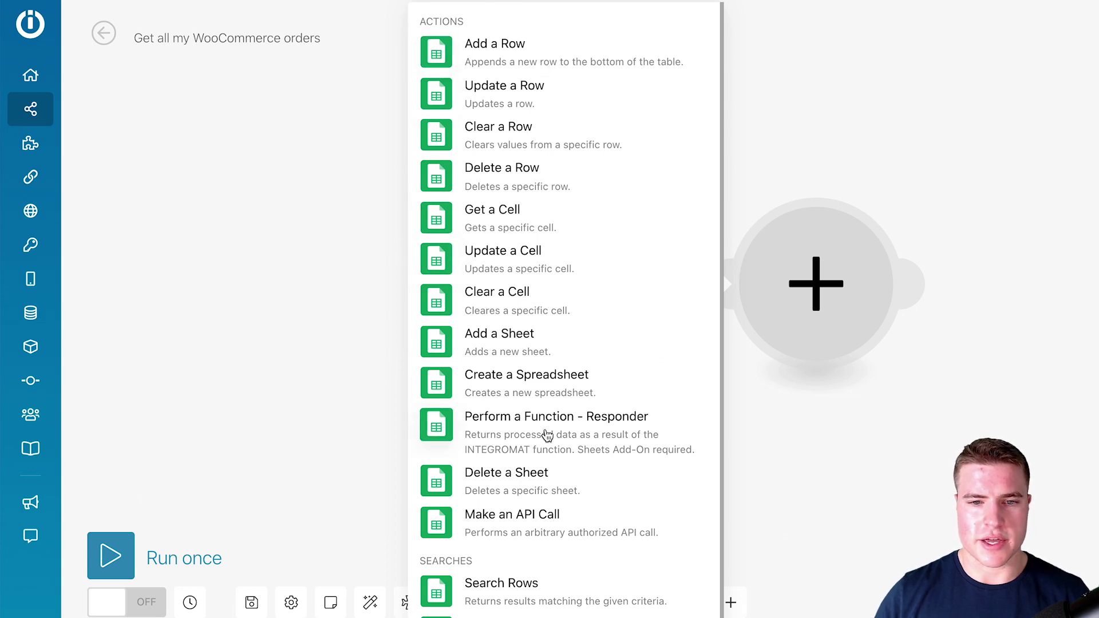
pyautogui.click(528, 62)
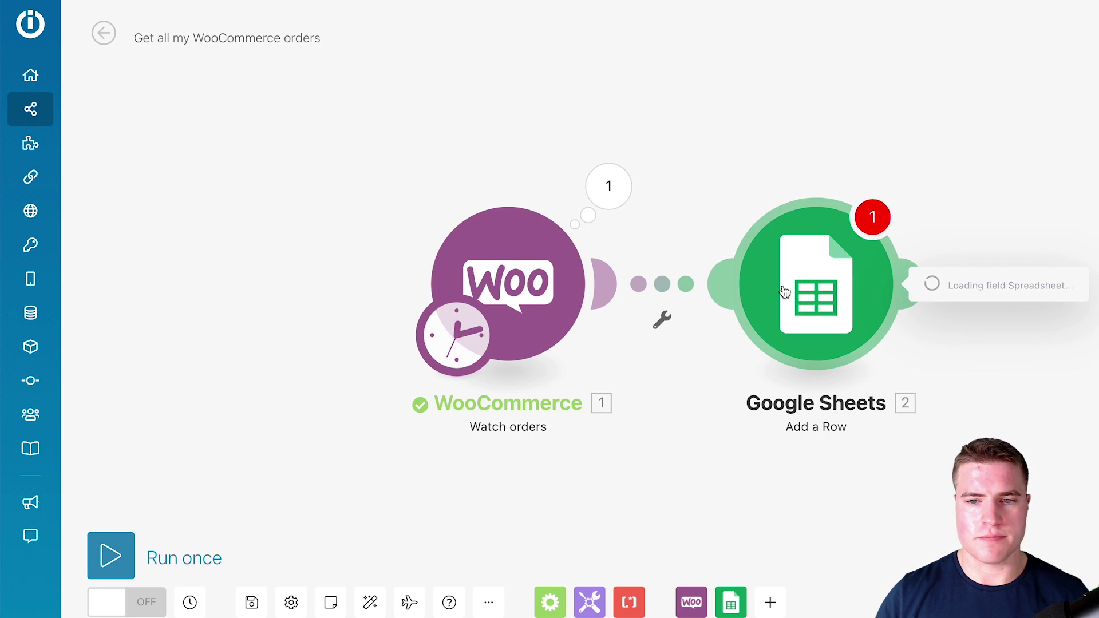
# - Target the _charliescoffee orders spreadsheet's Sheet1, with Table contains headers set to Yes
pyautogui.click(568, 307)
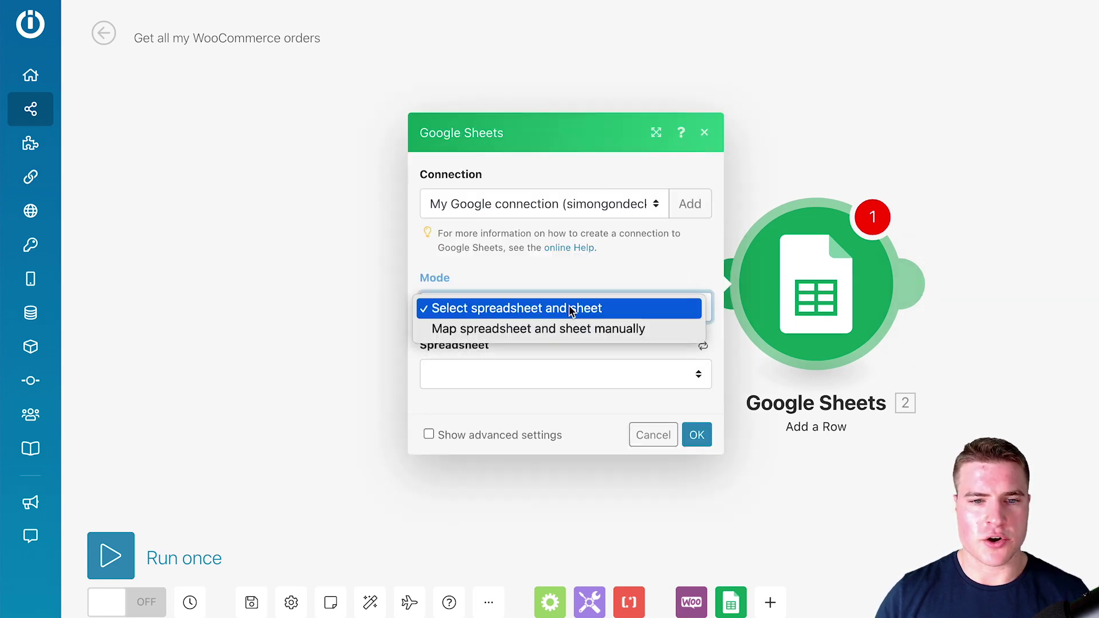
pyautogui.click(569, 308)
pyautogui.click(542, 370)
pyautogui.click(533, 395)
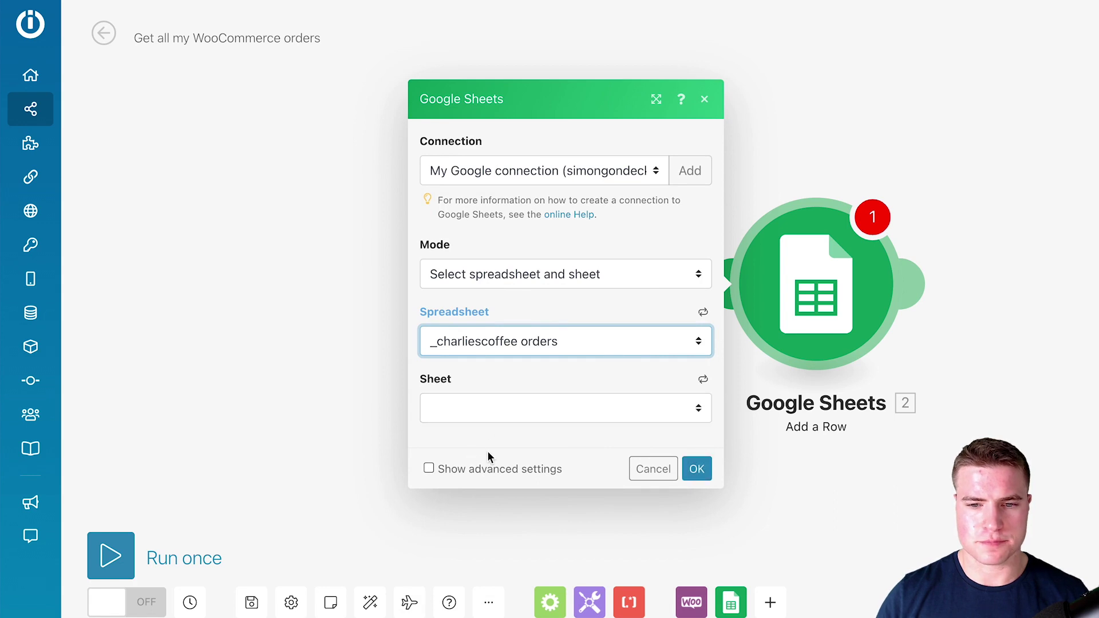
pyautogui.click(488, 418)
pyautogui.click(490, 429)
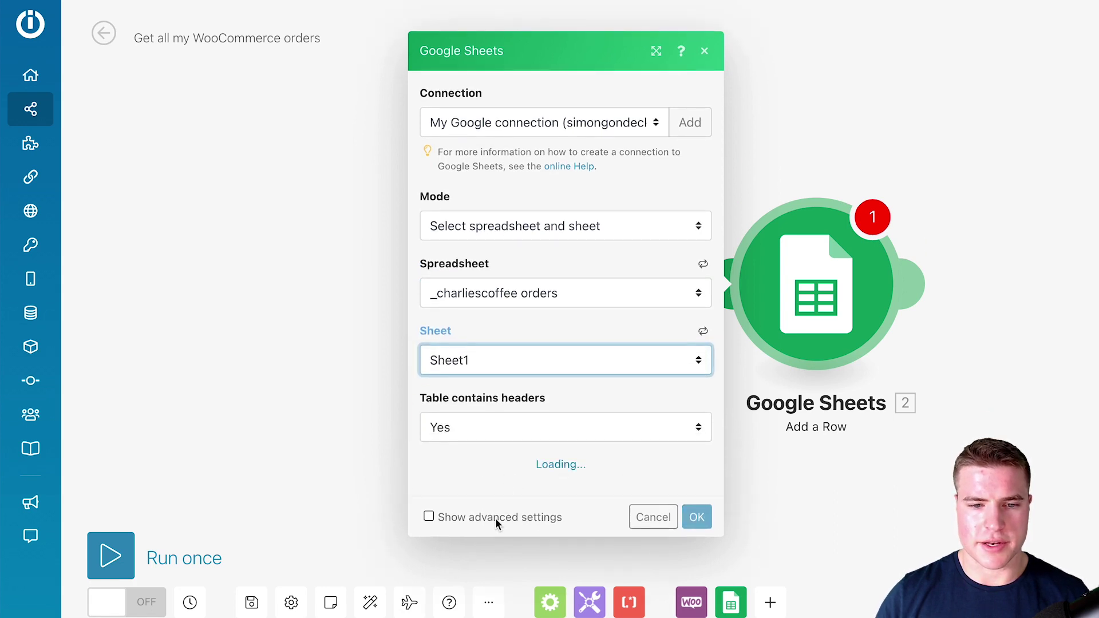
pyautogui.click(504, 437)
pyautogui.click(471, 471)
# - Map Order ID, Parent ID, Number and Status into columns A, B, C and D
pyautogui.scroll(-4, 515, 513)
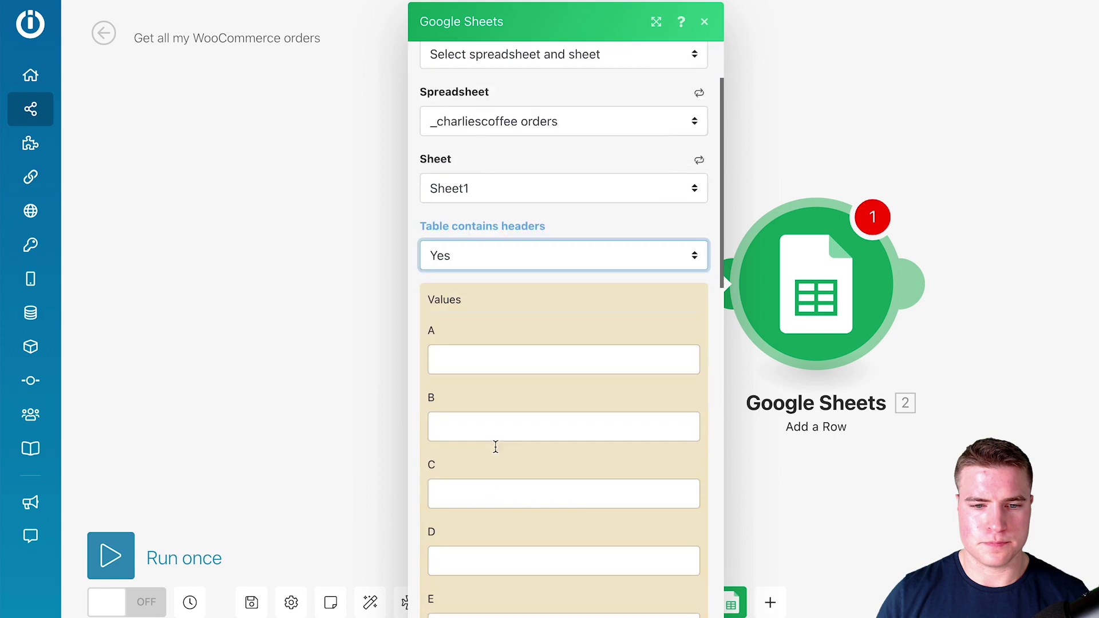
pyautogui.click(499, 318)
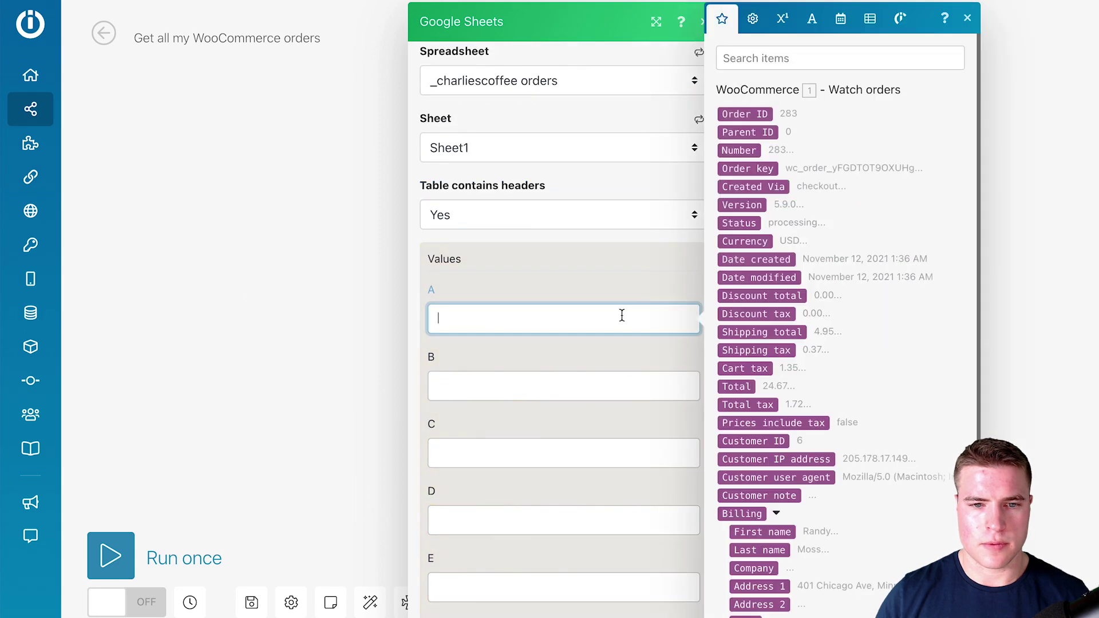
pyautogui.click(760, 113)
pyautogui.click(579, 380)
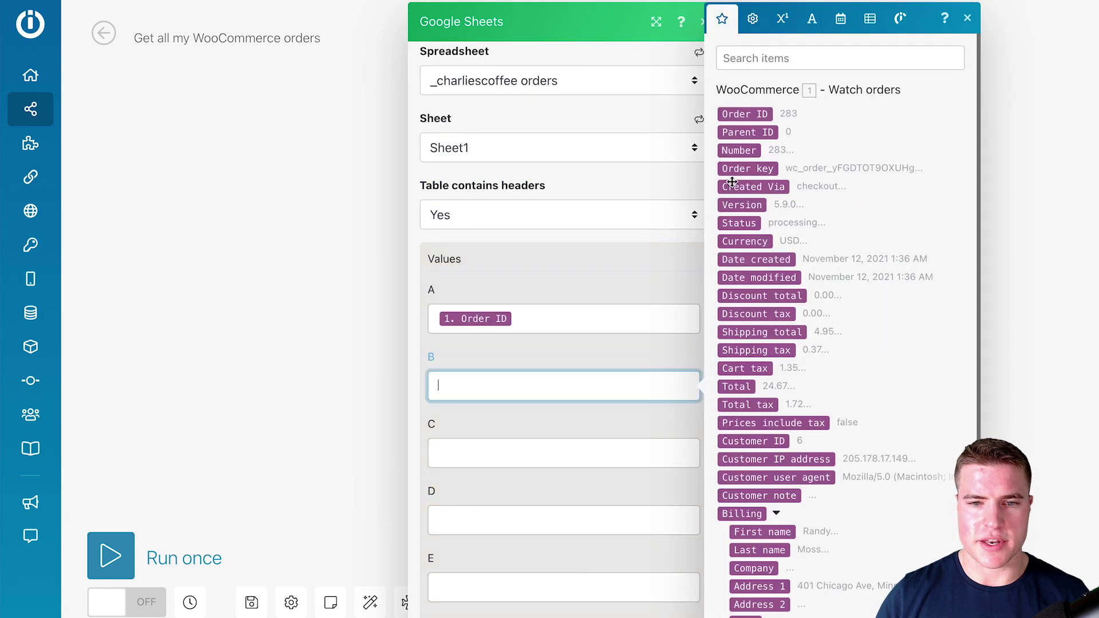
pyautogui.click(744, 132)
pyautogui.click(588, 450)
pyautogui.click(741, 151)
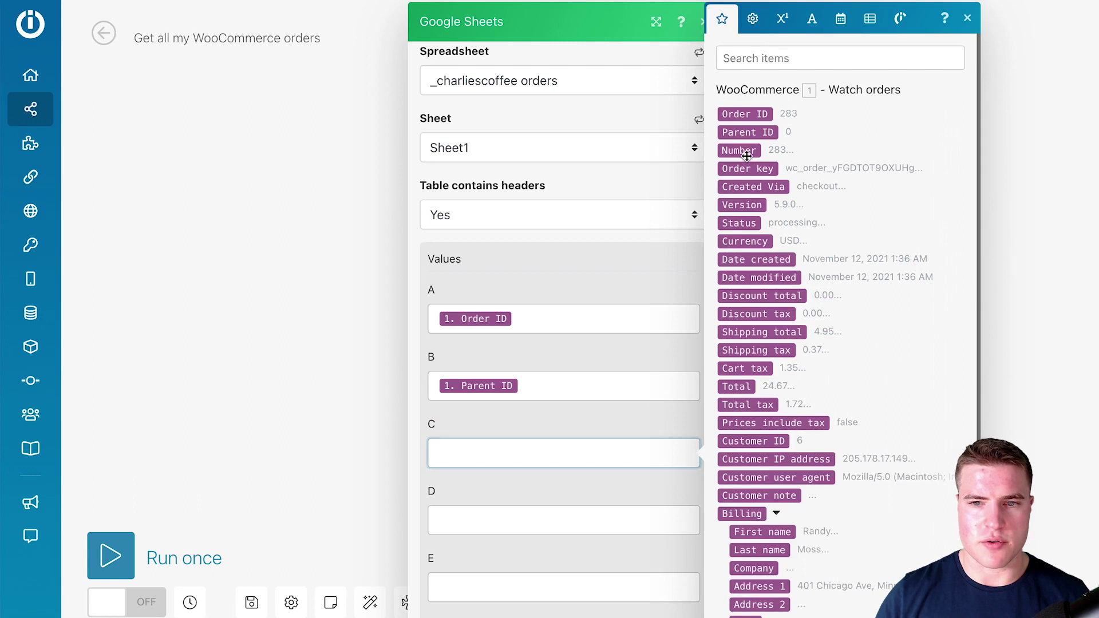
pyautogui.scroll(-2, 609, 390)
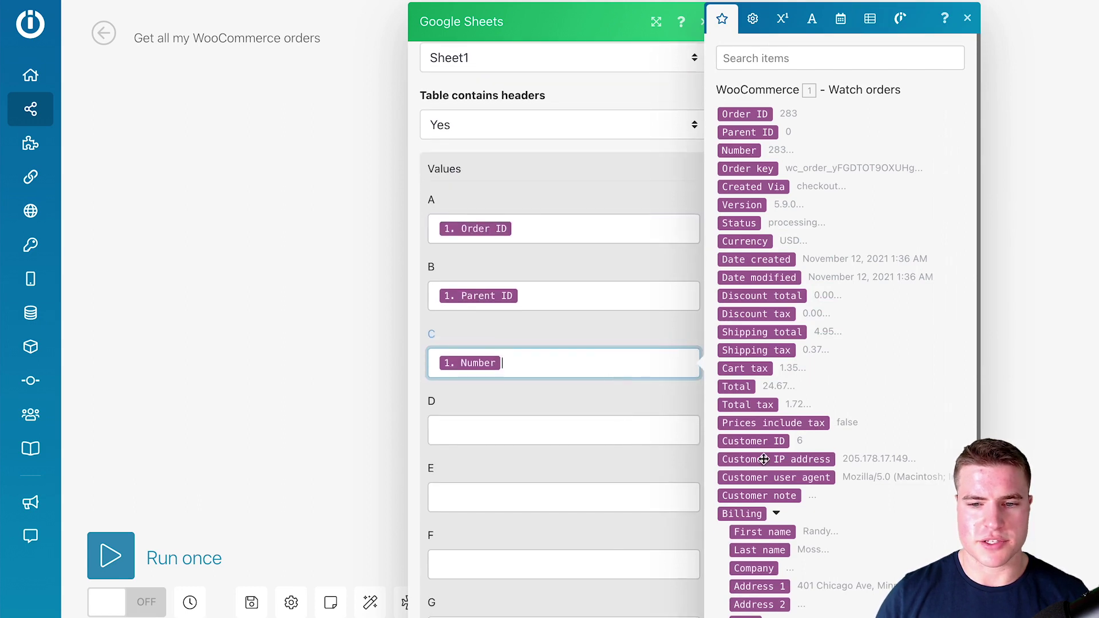
pyautogui.click(585, 427)
pyautogui.scroll(-5, 769, 324)
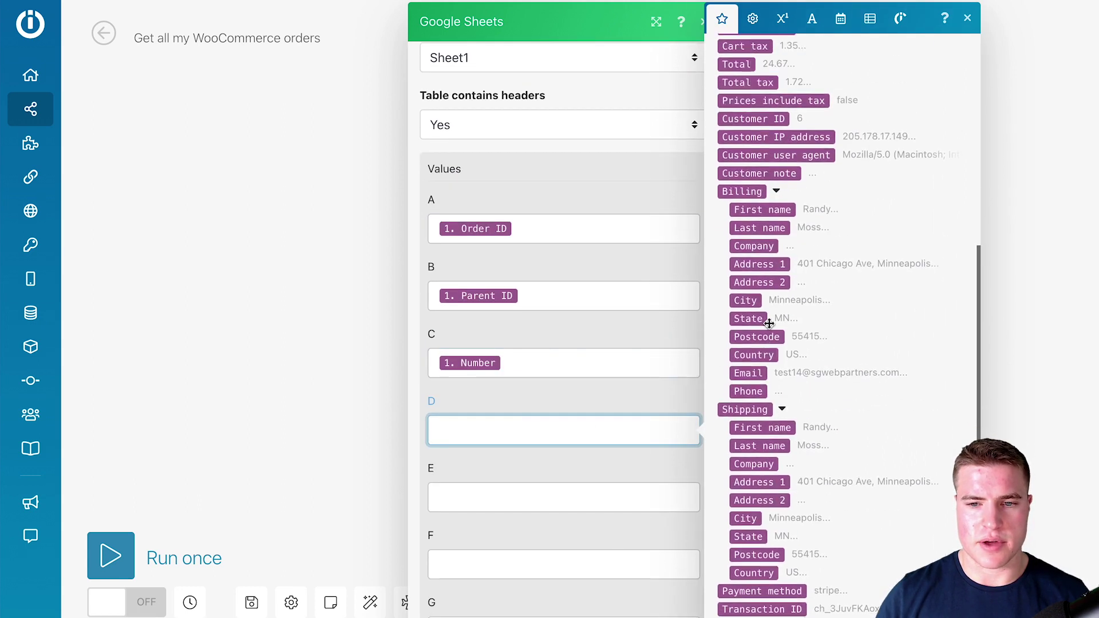
pyautogui.scroll(5, 740, 166)
pyautogui.click(738, 166)
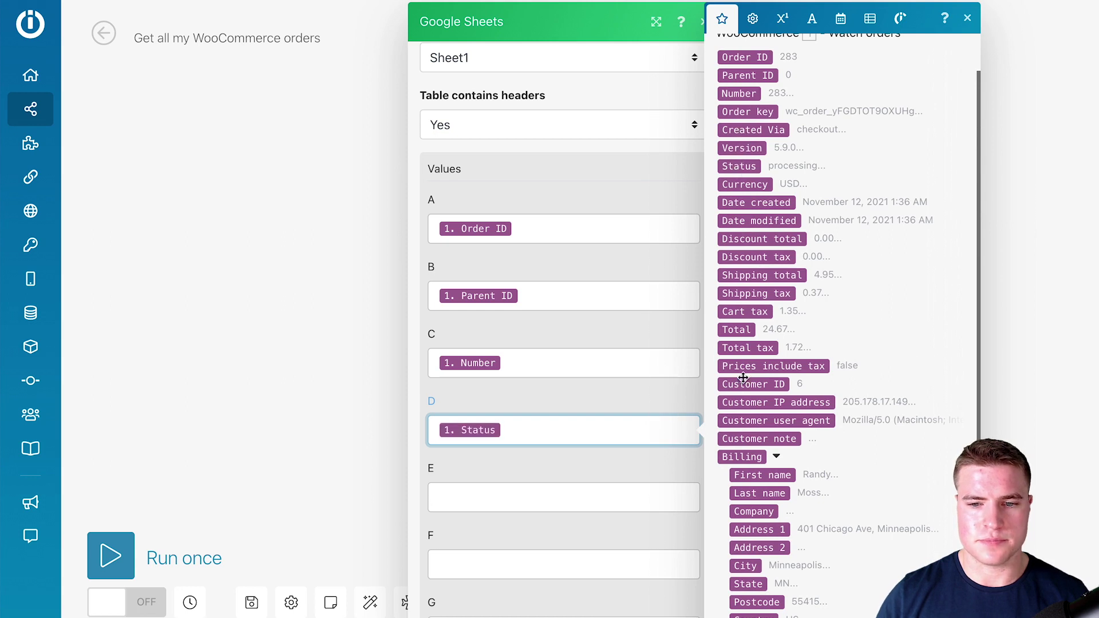
# - Map billing First name and Last name into columns E and F, and close the module
pyautogui.scroll(-20, 599, 494)
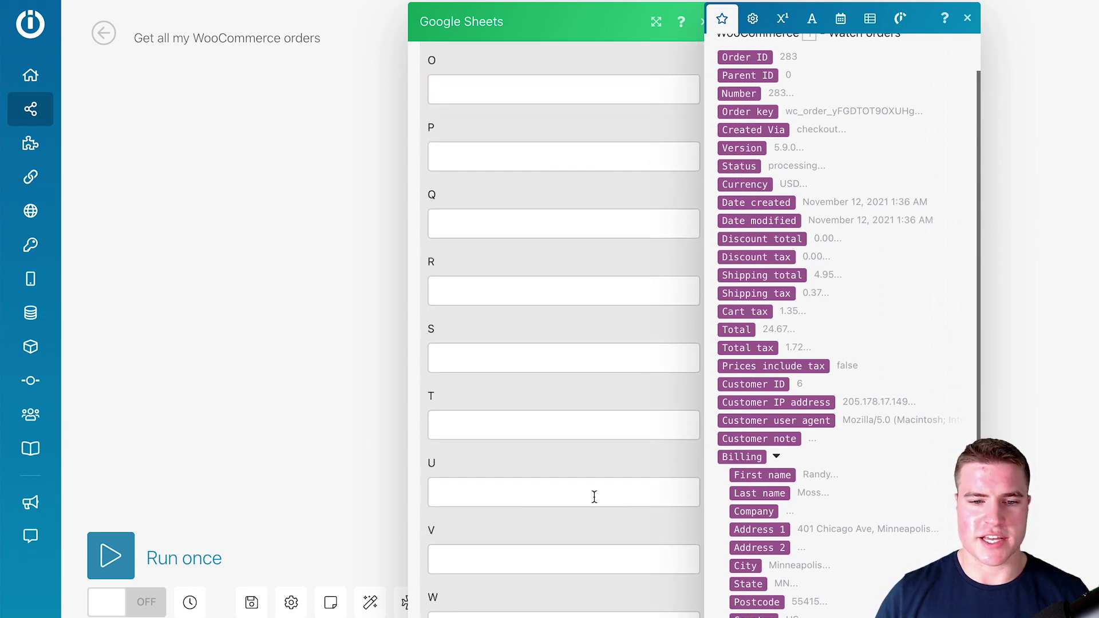
pyautogui.scroll(20, 617, 520)
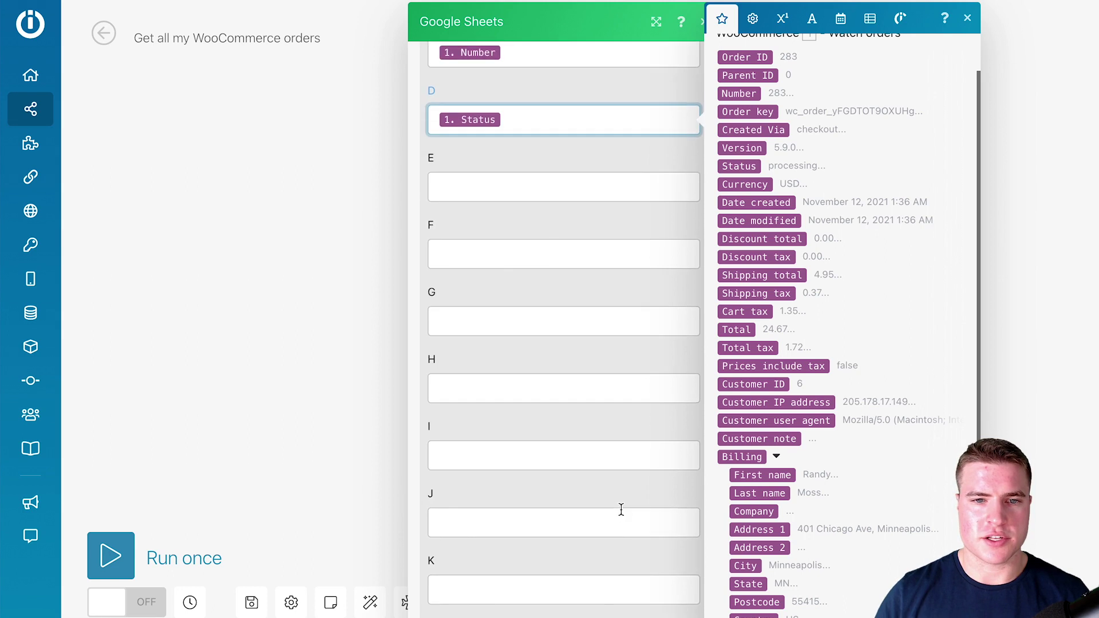
pyautogui.scroll(-2, 622, 506)
pyautogui.scroll(-2, 622, 506)
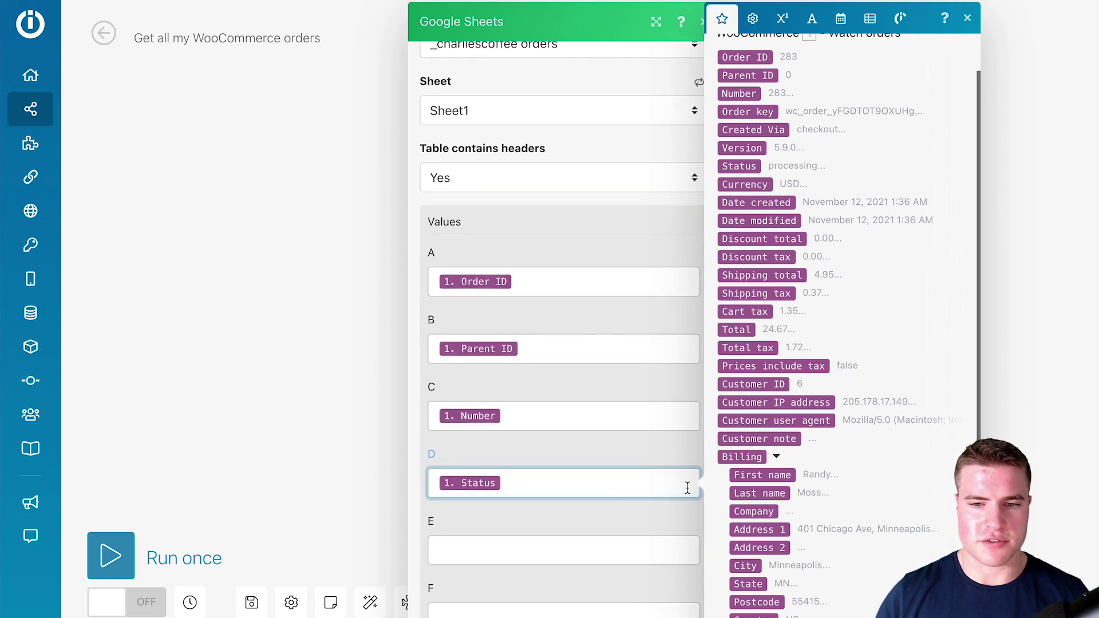
pyautogui.click(650, 547)
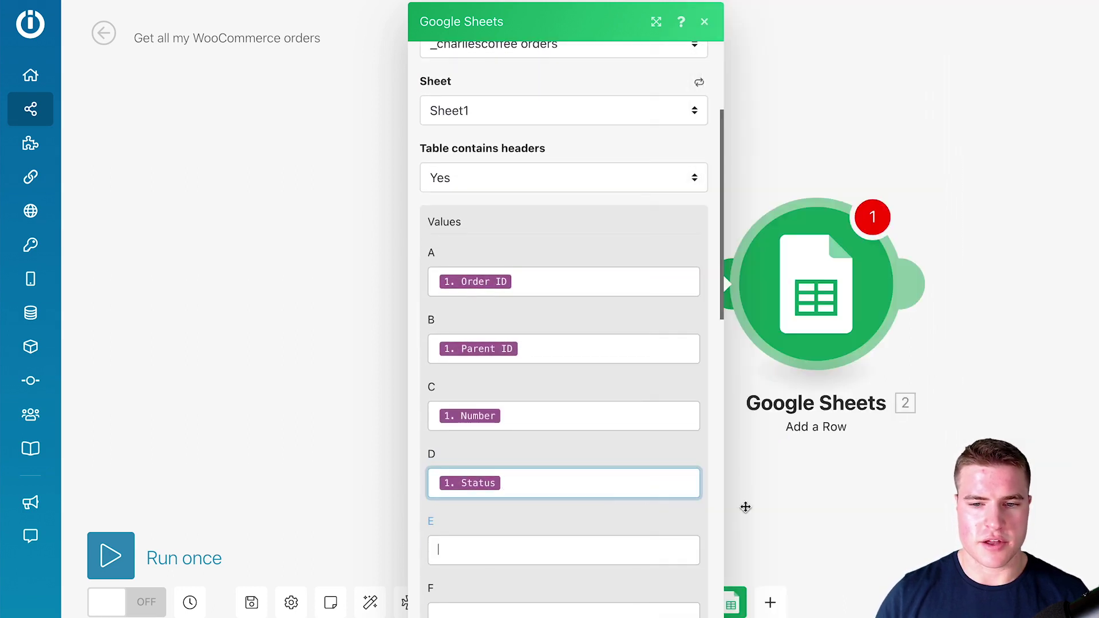
pyautogui.click(745, 531)
pyautogui.press('Tab')
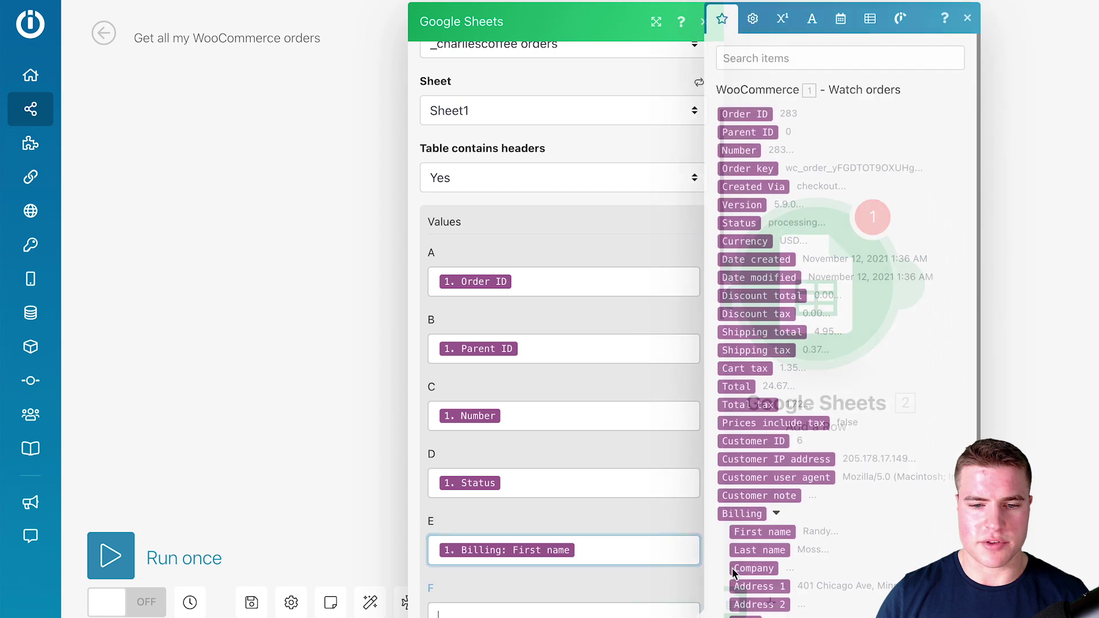
pyautogui.click(753, 551)
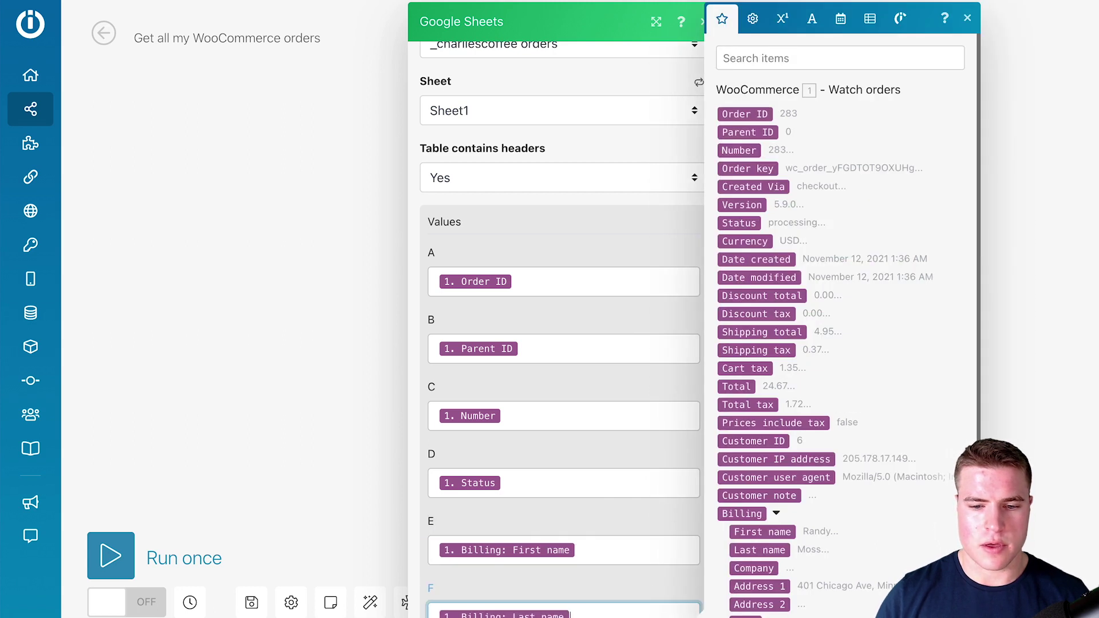
pyautogui.press('Escape')
pyautogui.press('Escape')
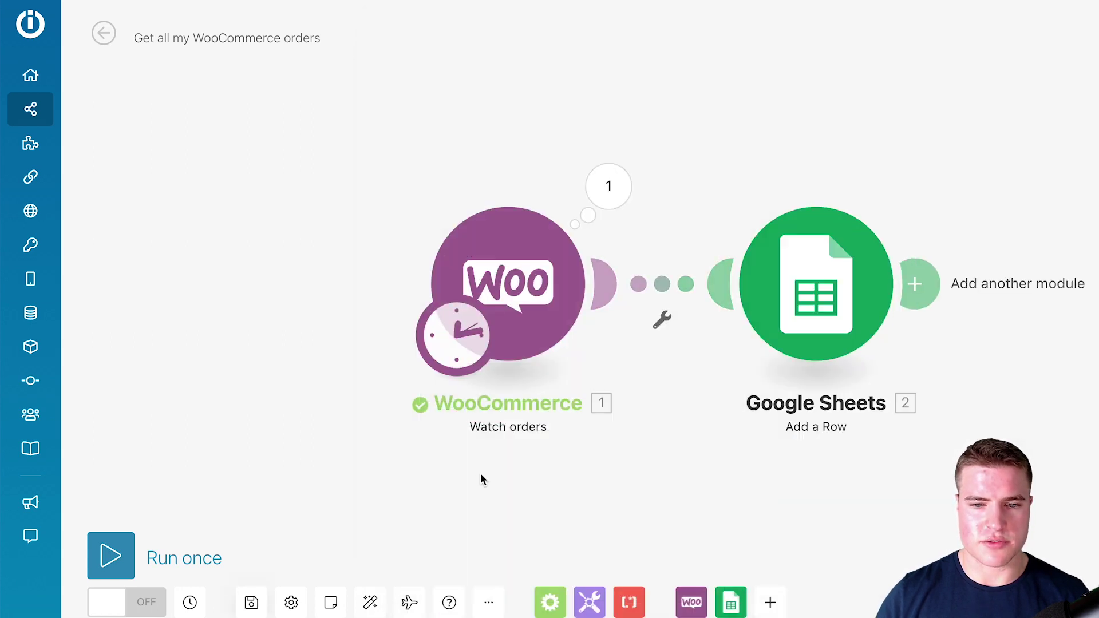
# - Run the scenario once and check that the WooCommerce trigger completed a single operation
pyautogui.click(110, 555)
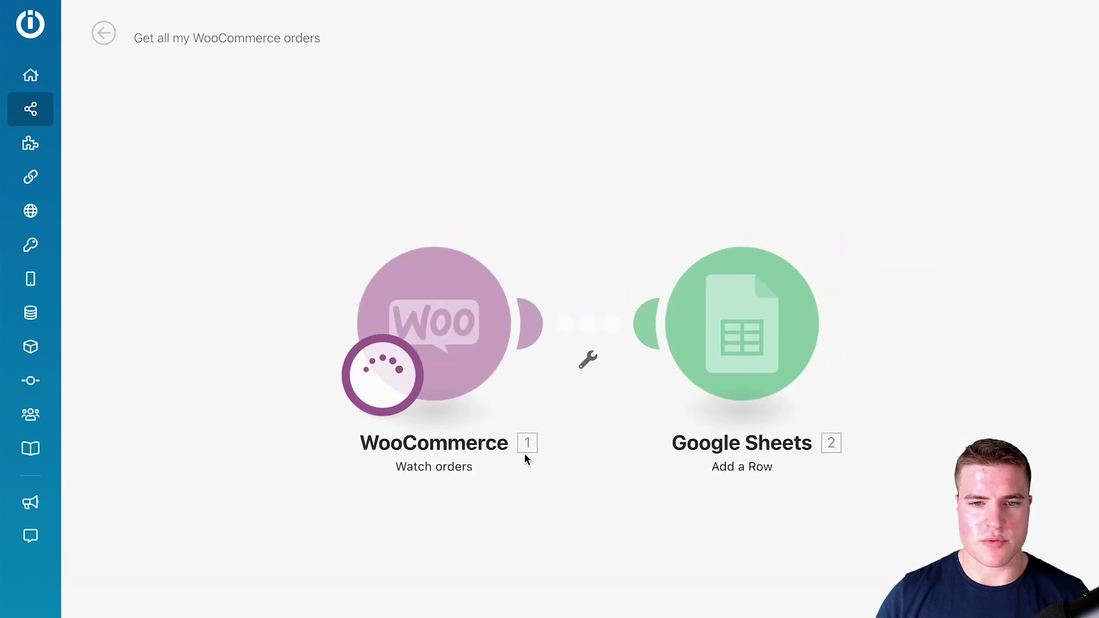
pyautogui.click(538, 226)
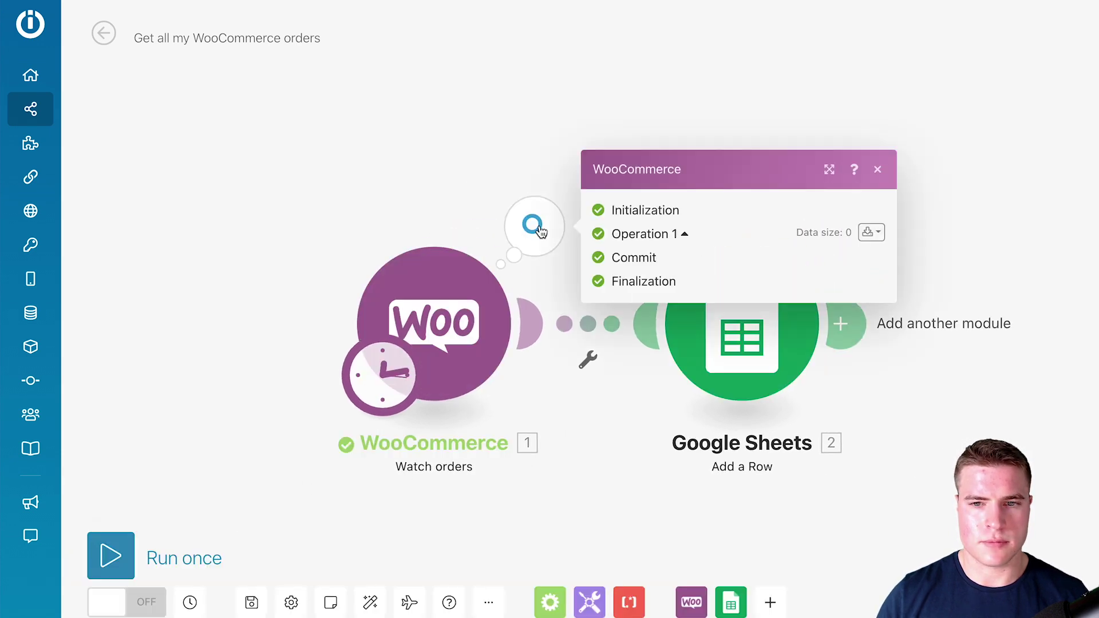
pyautogui.click(469, 193)
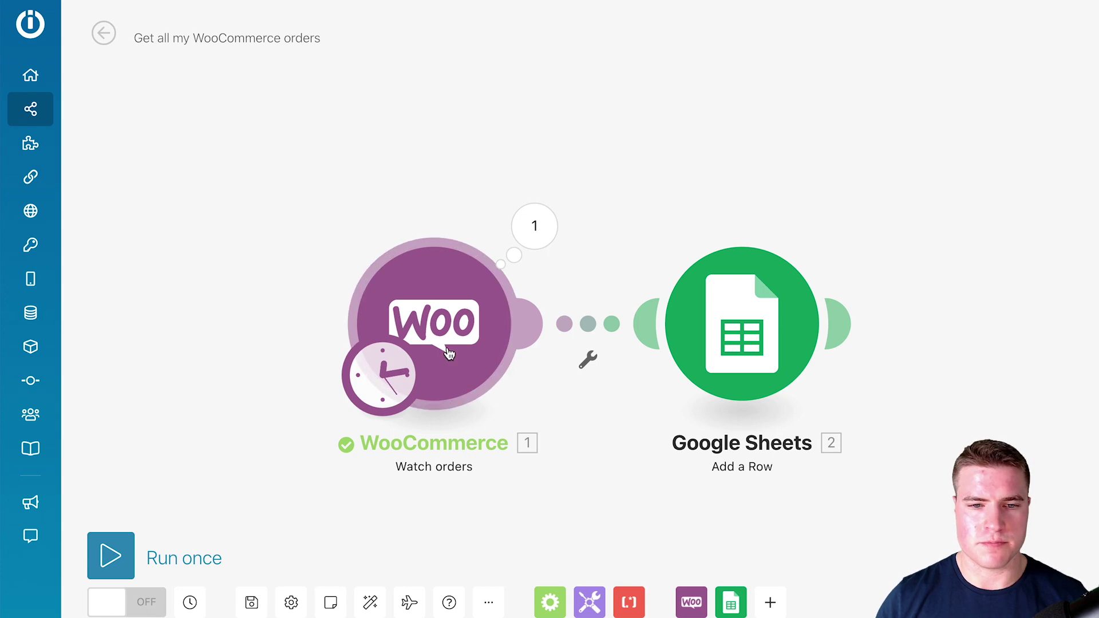
pyautogui.rightClick(456, 371)
# - Replace the trigger with a WooCommerce Watch orders for Processing orders, limit 2, starting from all
pyautogui.click(473, 559)
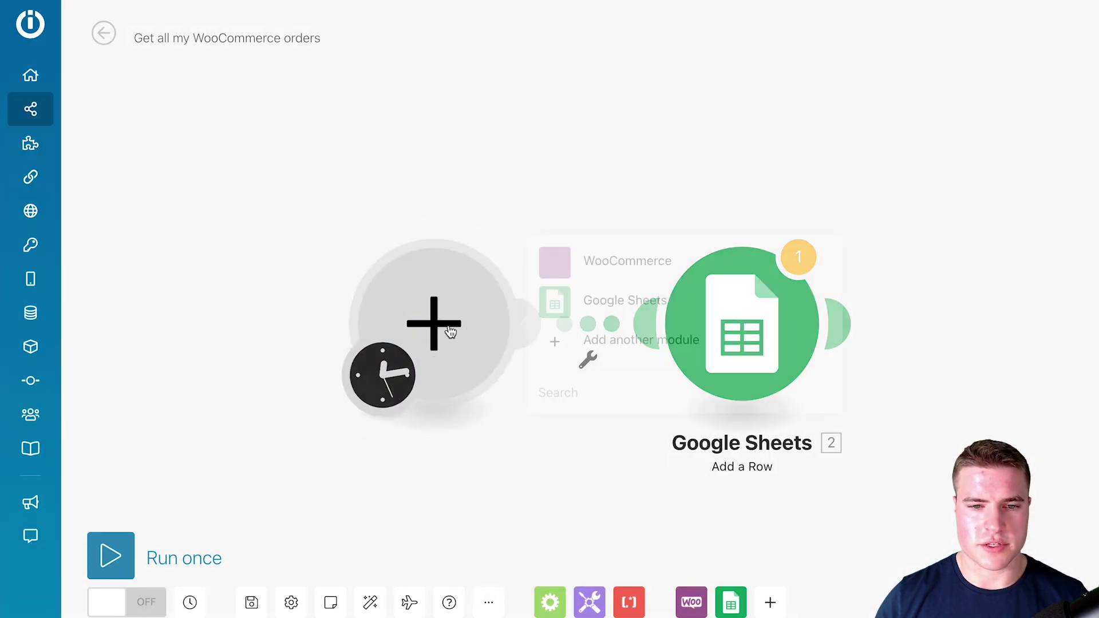
pyautogui.click(593, 266)
pyautogui.click(619, 193)
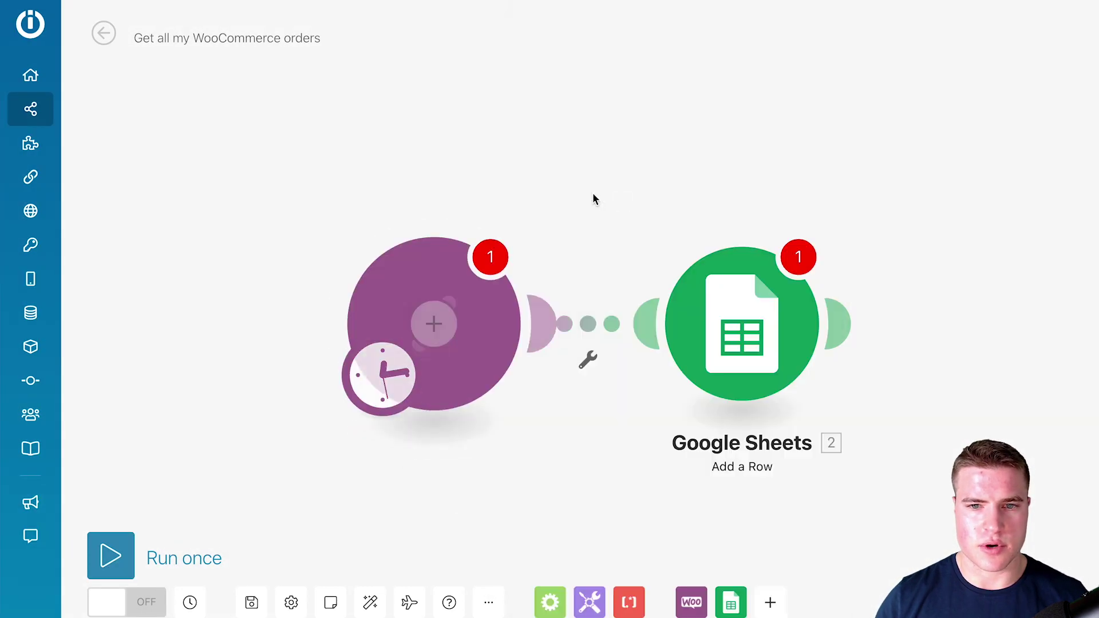
pyautogui.click(604, 331)
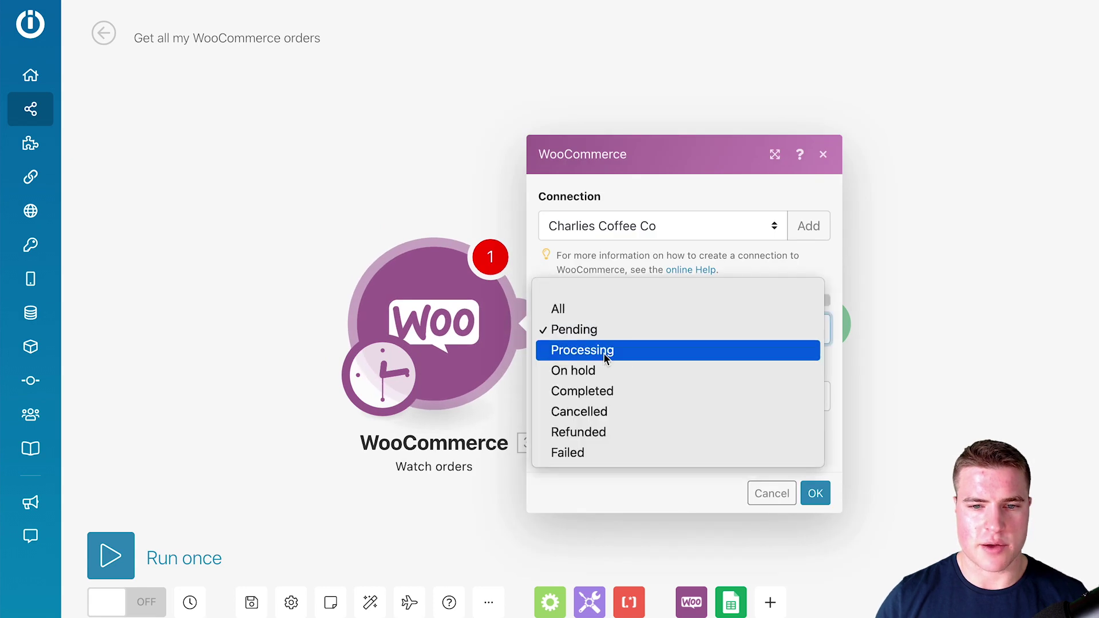
pyautogui.click(600, 356)
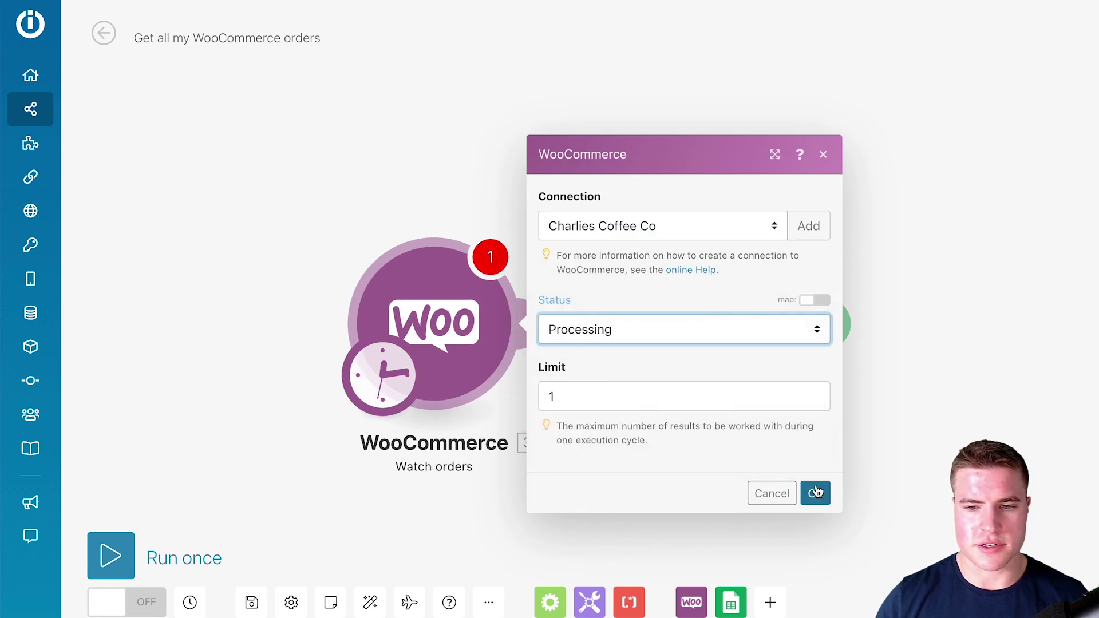
pyautogui.doubleClick(601, 401)
pyautogui.write('2')
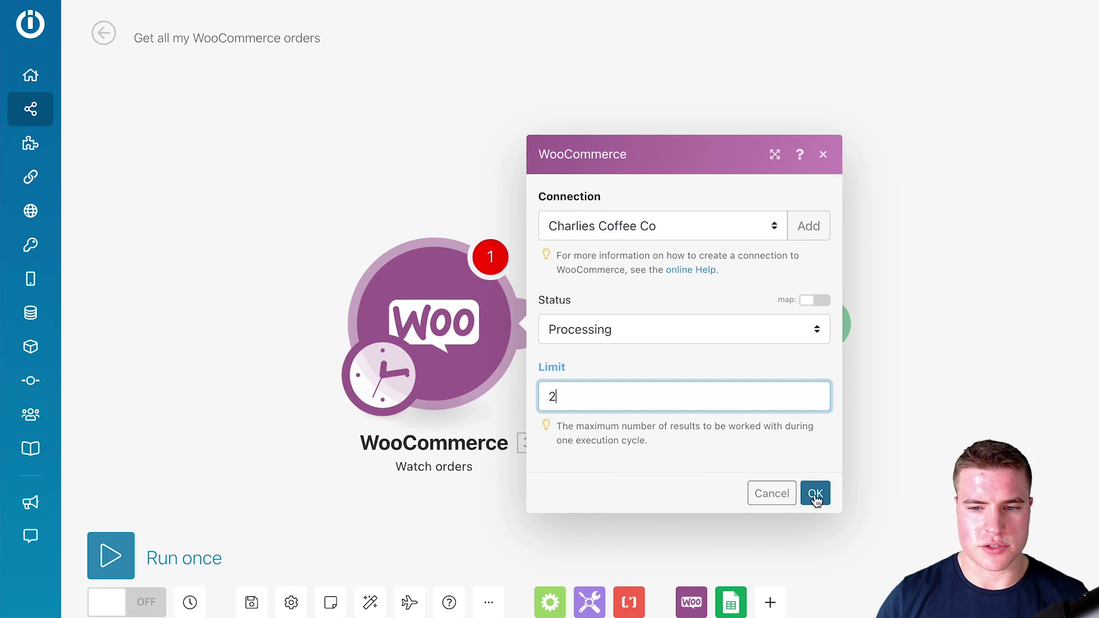
pyautogui.click(816, 493)
pyautogui.click(601, 327)
pyautogui.click(815, 416)
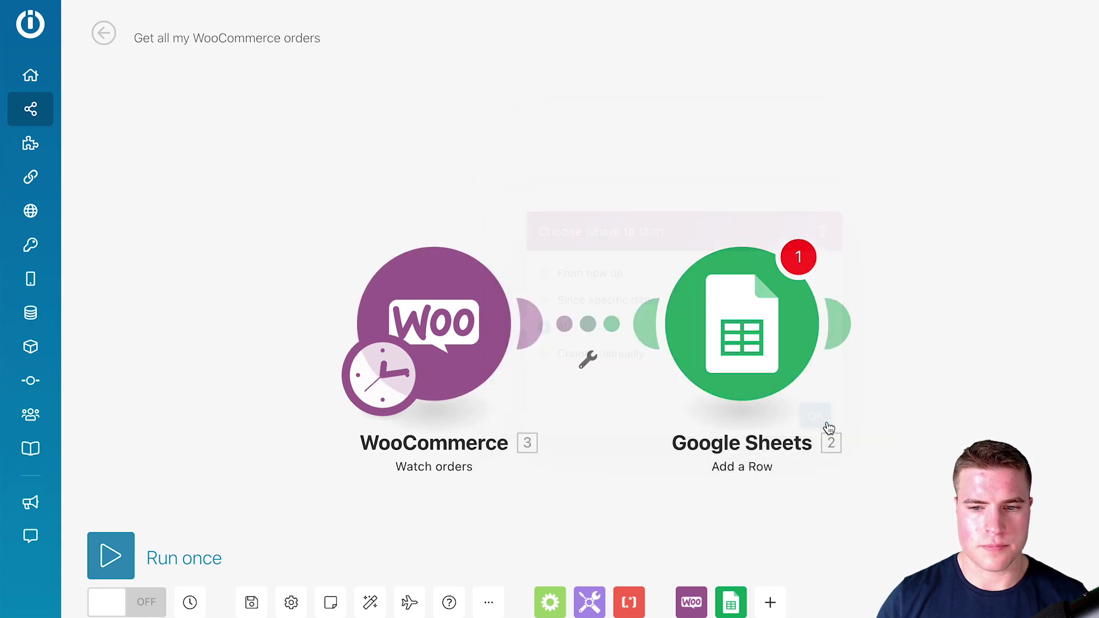
# - Remap the order fields into the Google Sheets columns and run the scenario once
pyautogui.click(747, 370)
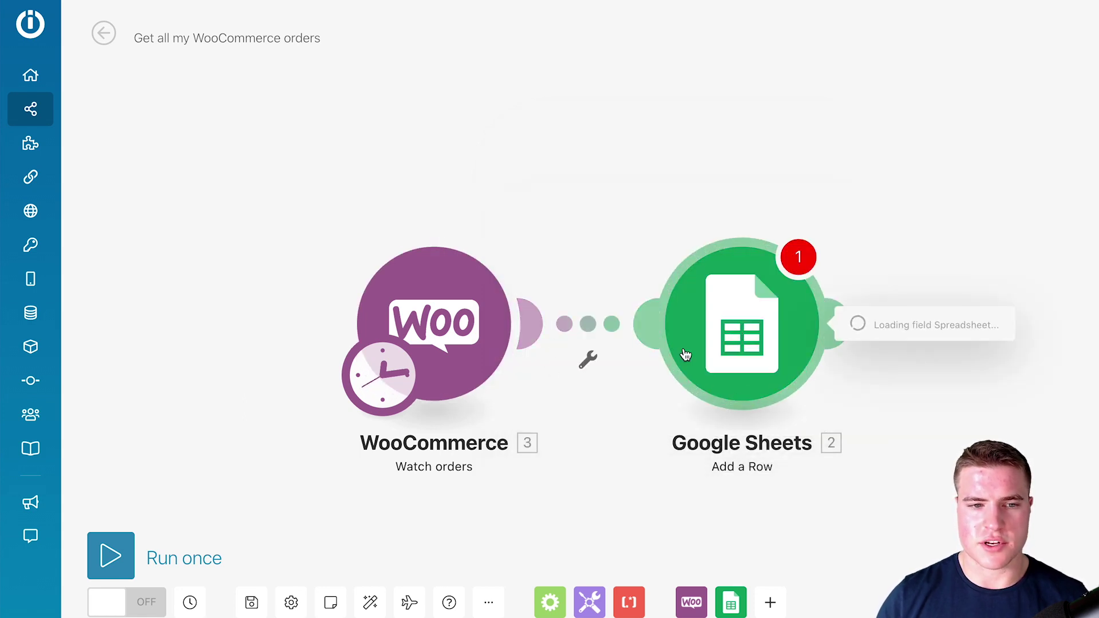
pyautogui.moveTo(590, 191); pyautogui.dragTo(468, 161)
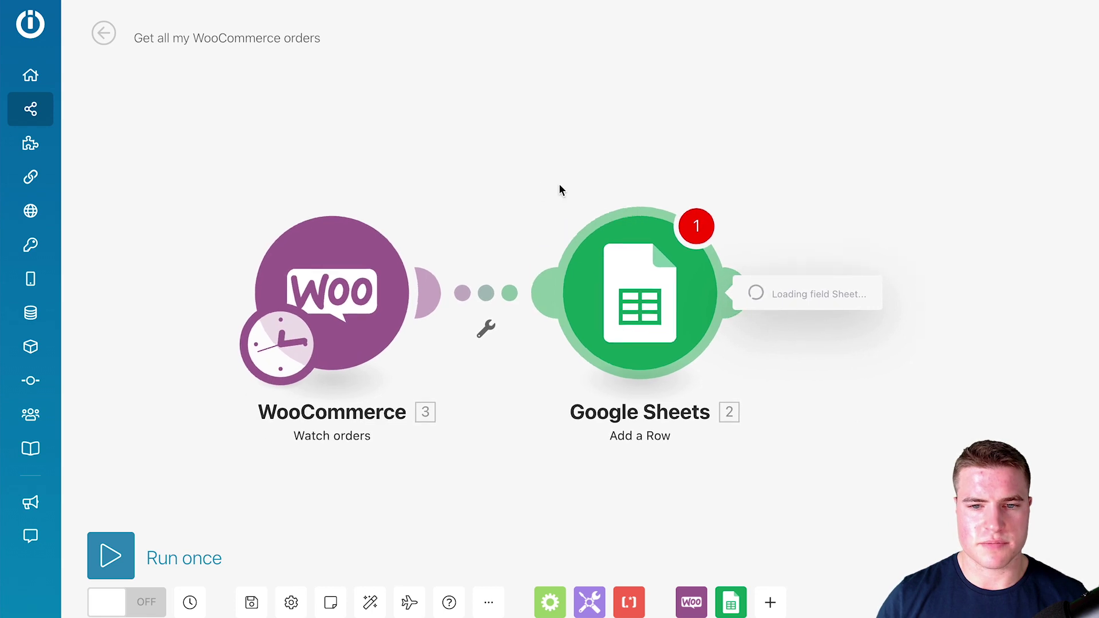
pyautogui.click(628, 150)
pyautogui.click(625, 223)
pyautogui.click(649, 532)
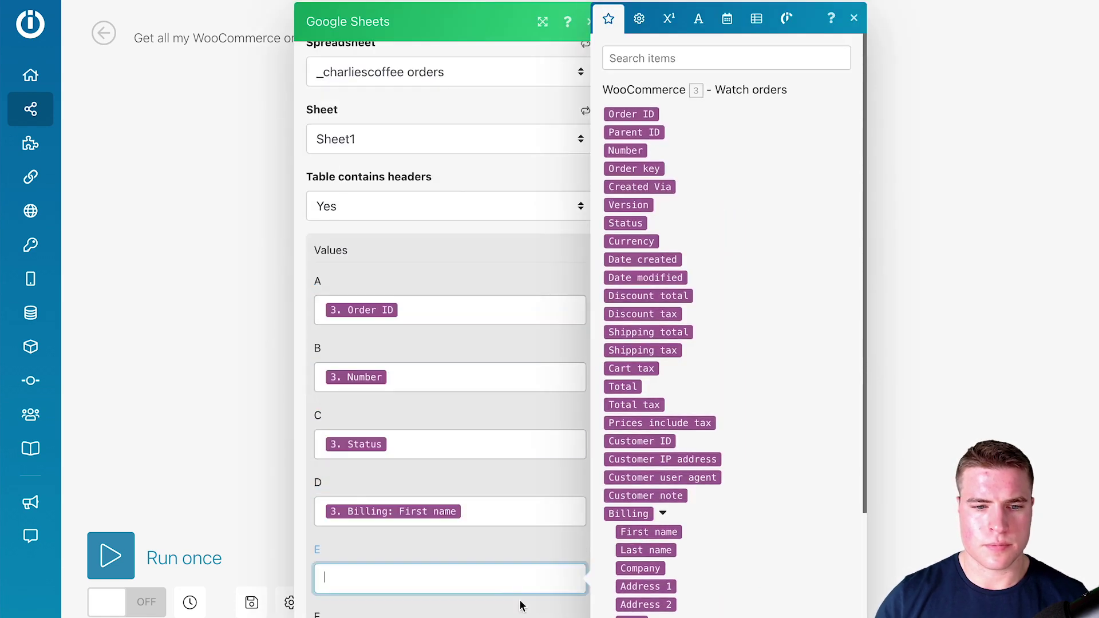
pyautogui.click(646, 550)
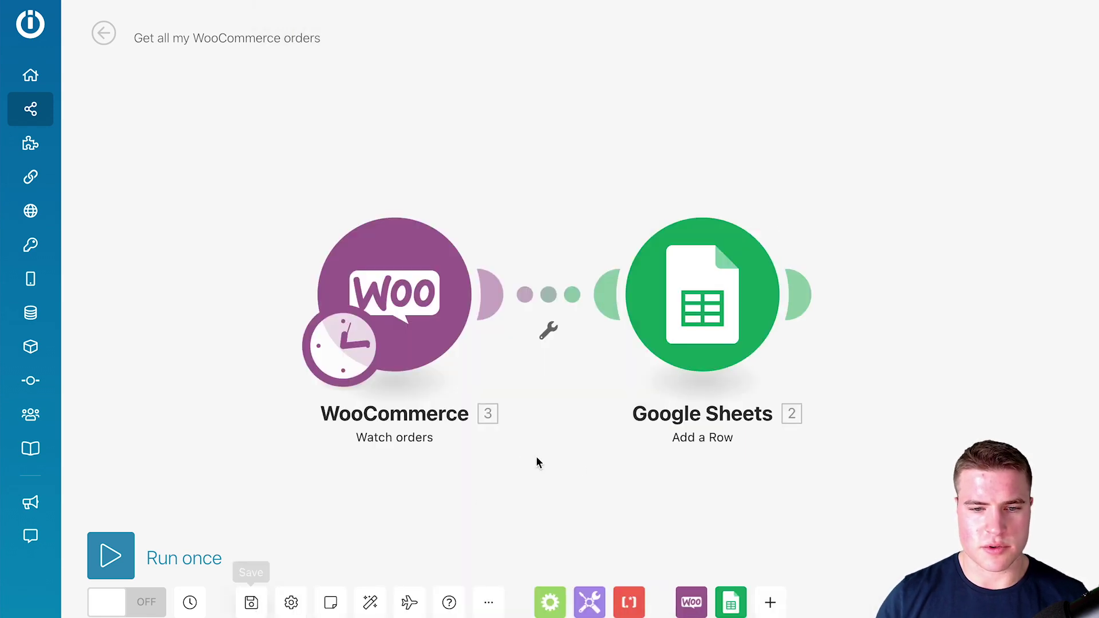
pyautogui.click(111, 555)
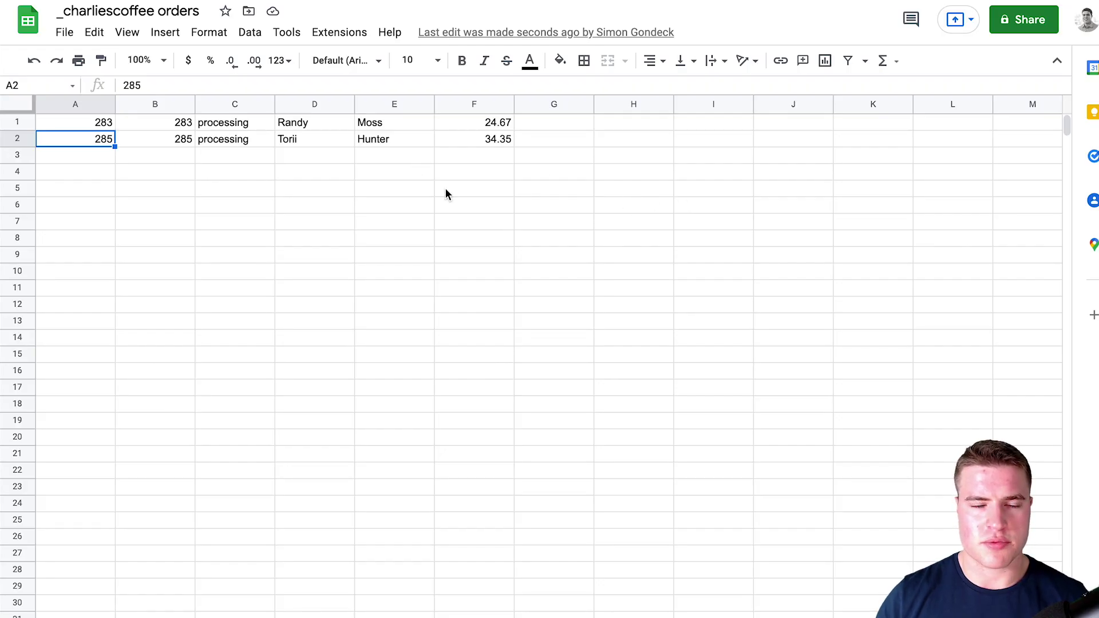
# - Insert an empty row above the data and enter headers 'id' and 'number' in A1 and B1
pyautogui.click(67, 121)
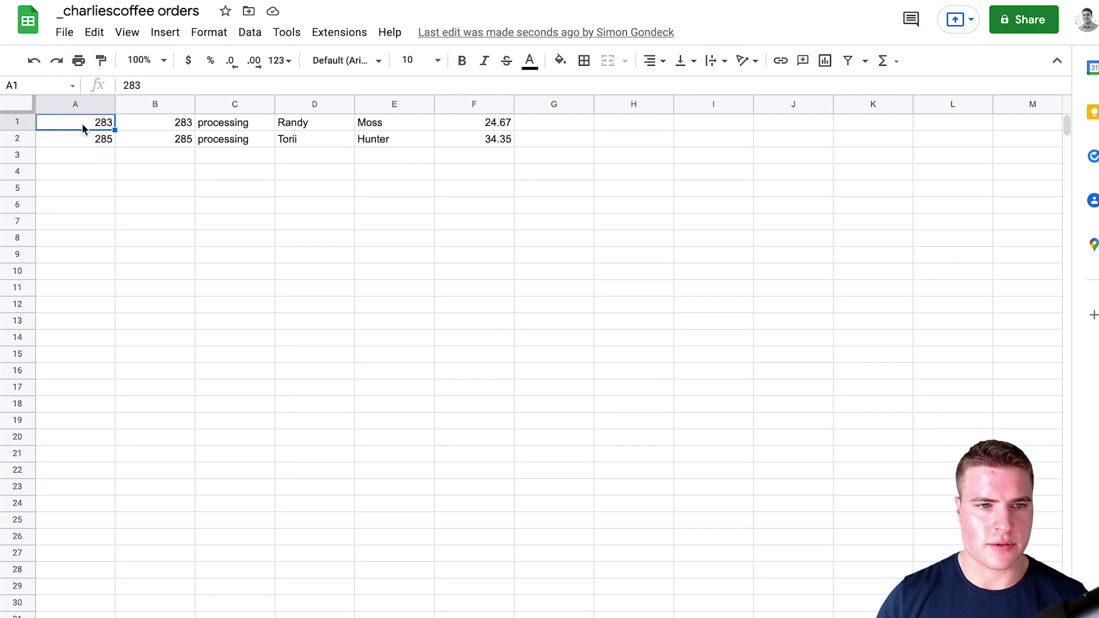
pyautogui.rightClick(81, 122)
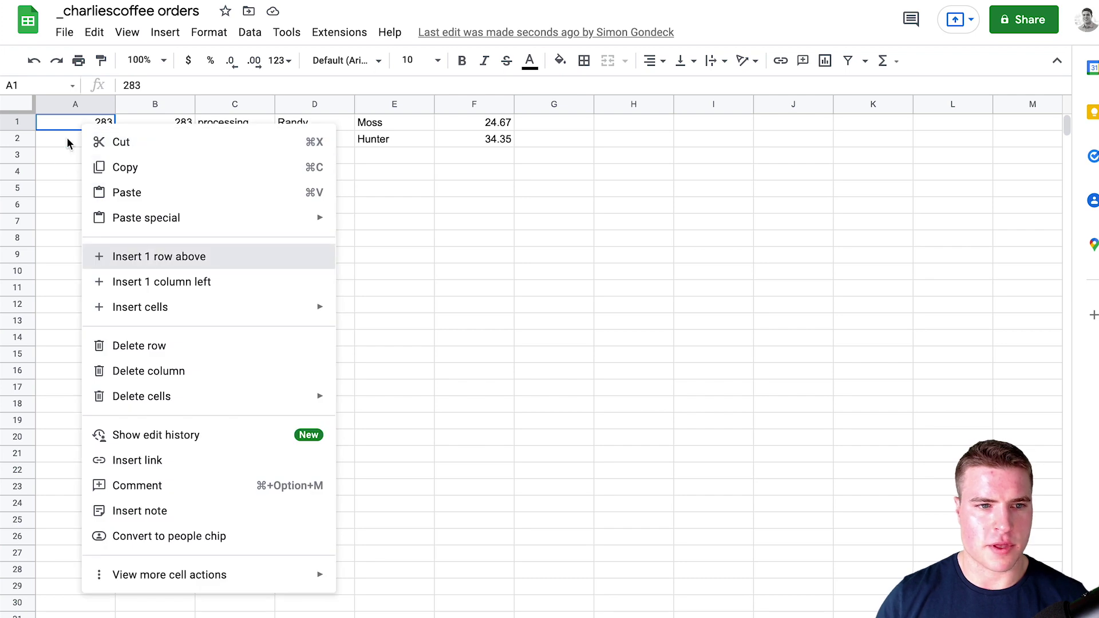
pyautogui.press('Return')
pyautogui.write('id')
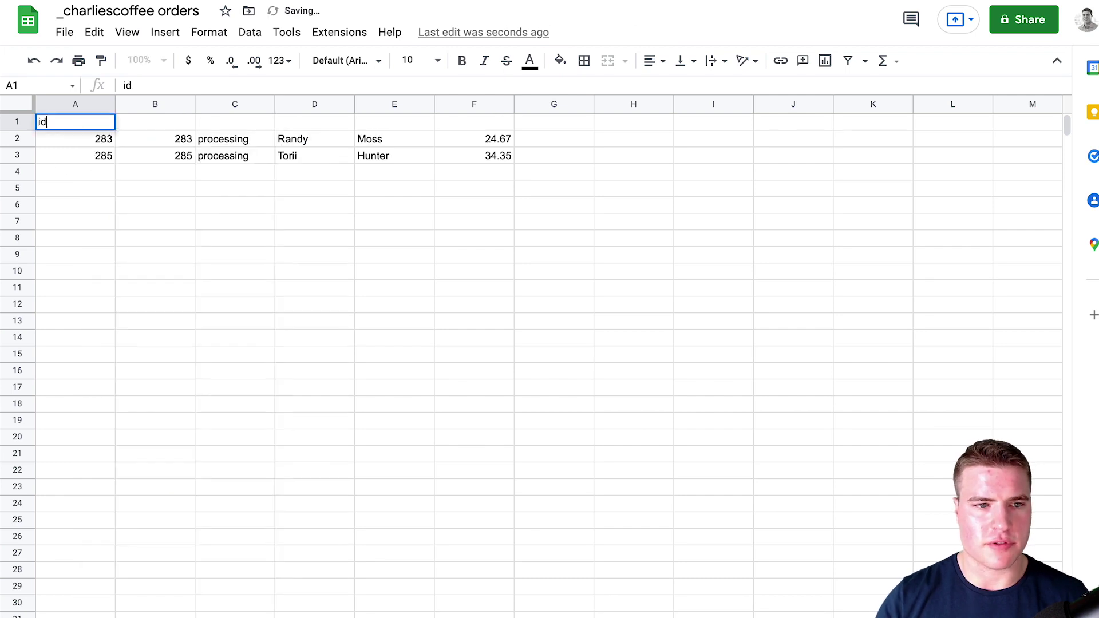
pyautogui.press('Return')
pyautogui.press('Right')
pyautogui.press('Up')
pyautogui.write('nu')
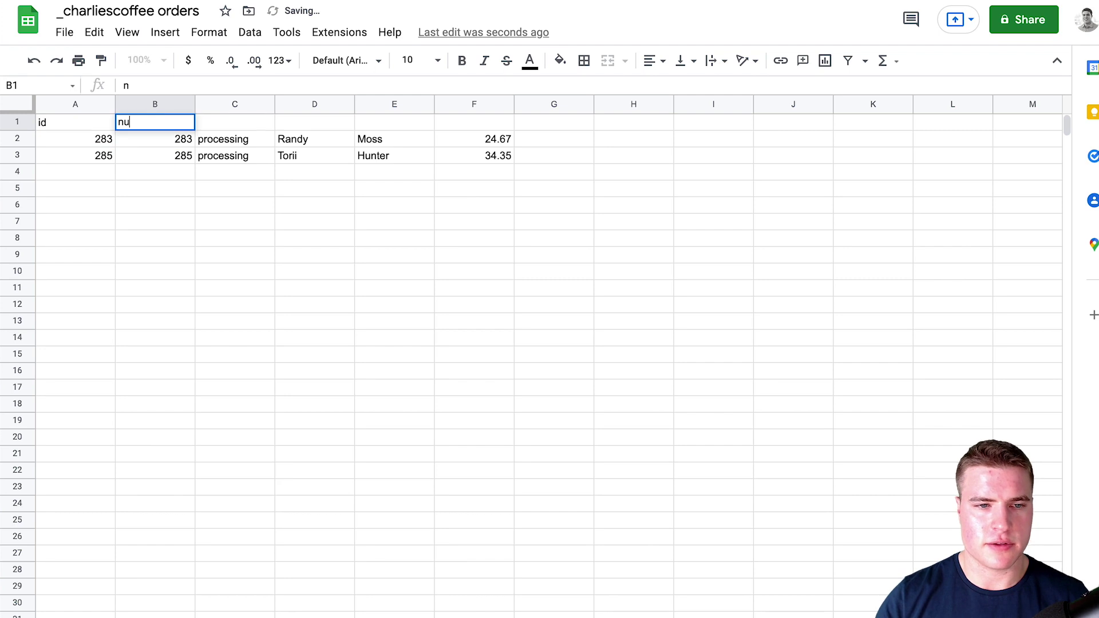
pyautogui.write('mber')
pyautogui.press('Return')
pyautogui.press('Right')
pyautogui.press('Up')
# - Enter headers 'status', 'first name', 'last name' and 'order total' in C1 through F1
pyautogui.write('stat')
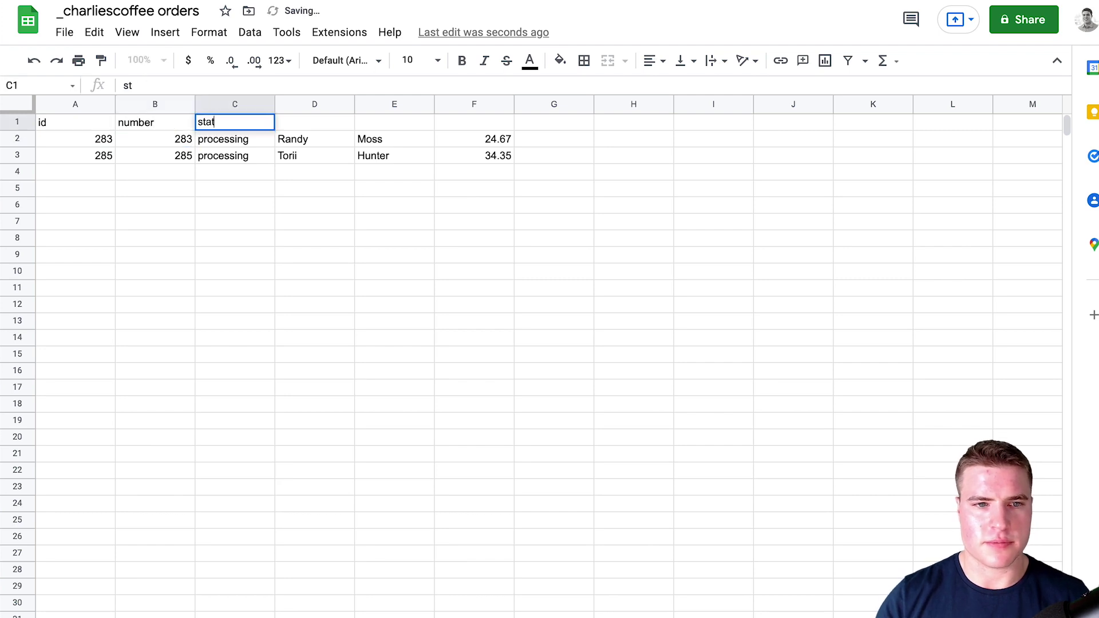
pyautogui.write('us')
pyautogui.press('Return')
pyautogui.press('Up')
pyautogui.press('Right')
pyautogui.write('firs')
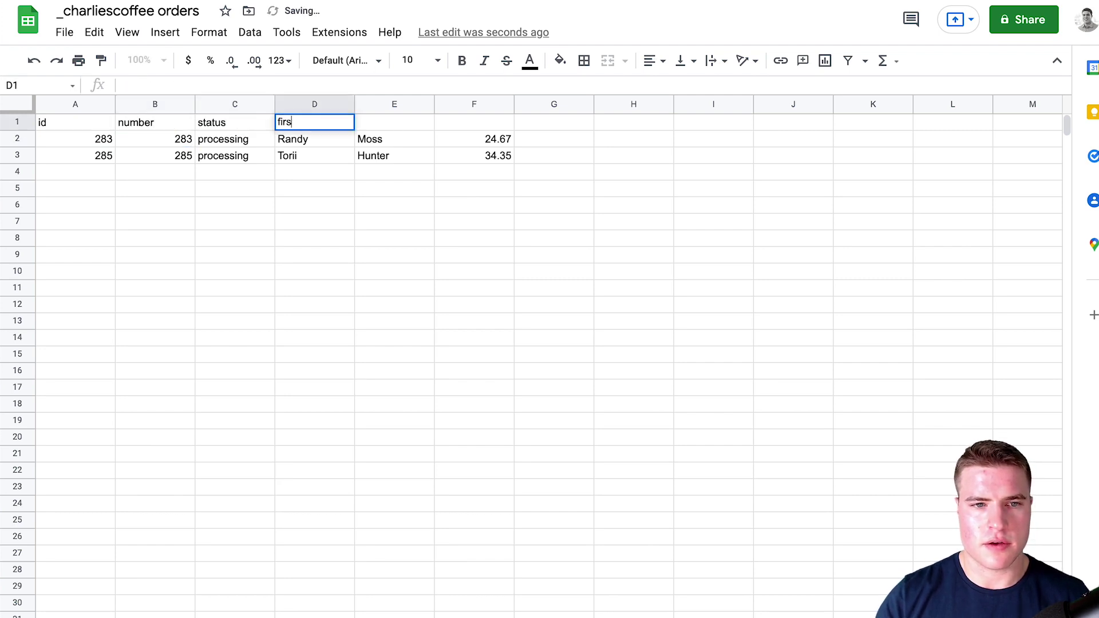
pyautogui.write('t name')
pyautogui.press('Return')
pyautogui.press('Up')
pyautogui.press('Right')
pyautogui.write('last name')
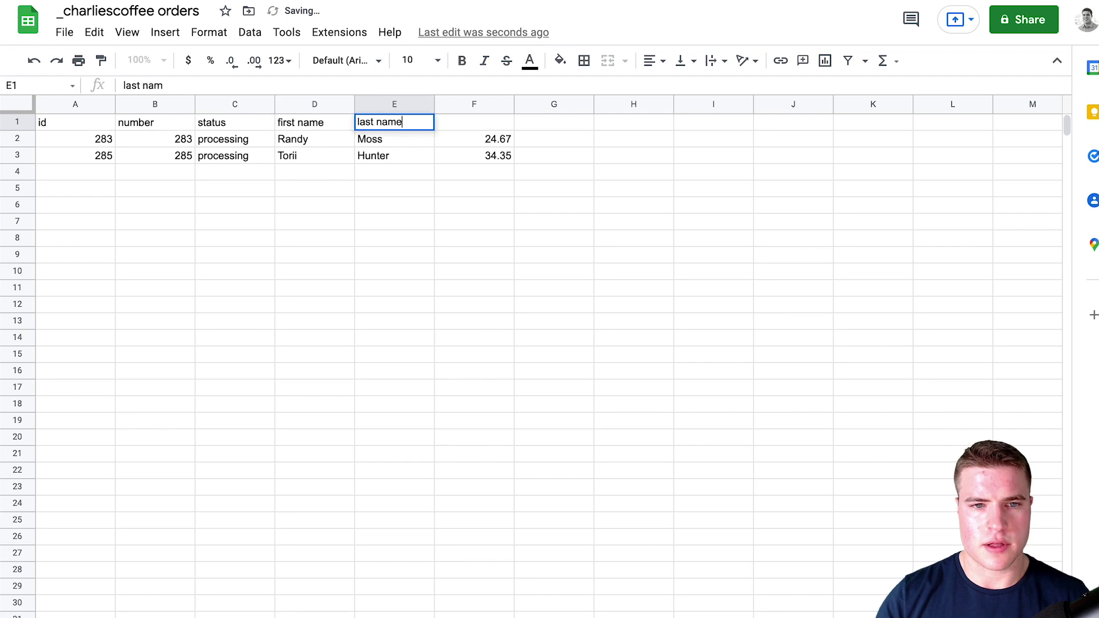
pyautogui.press('Return')
pyautogui.press('Up')
pyautogui.press('Right')
pyautogui.write('order t')
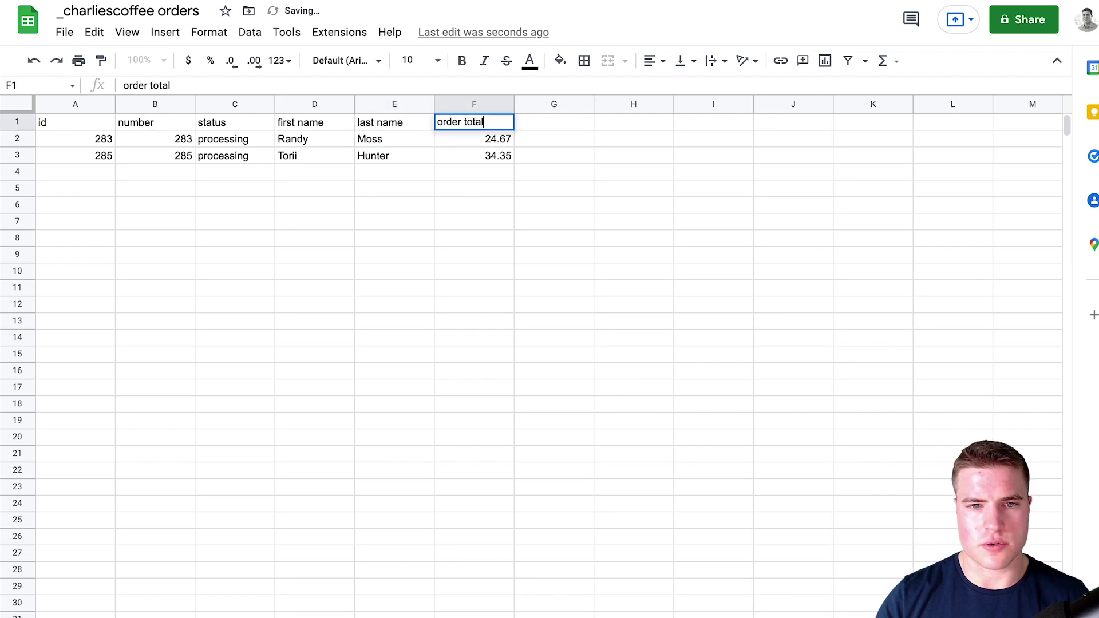
pyautogui.press('Return')
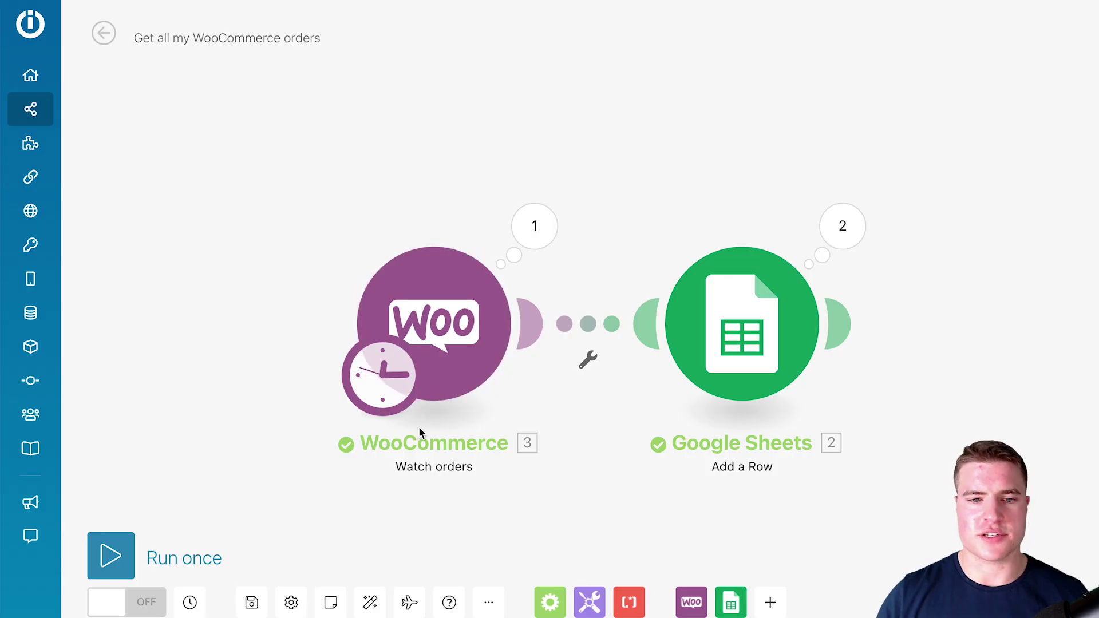
# - Change the Watch orders trigger from Processing to All statuses with a limit of 100
pyautogui.click(424, 366)
pyautogui.moveTo(572, 397); pyautogui.dragTo(532, 404)
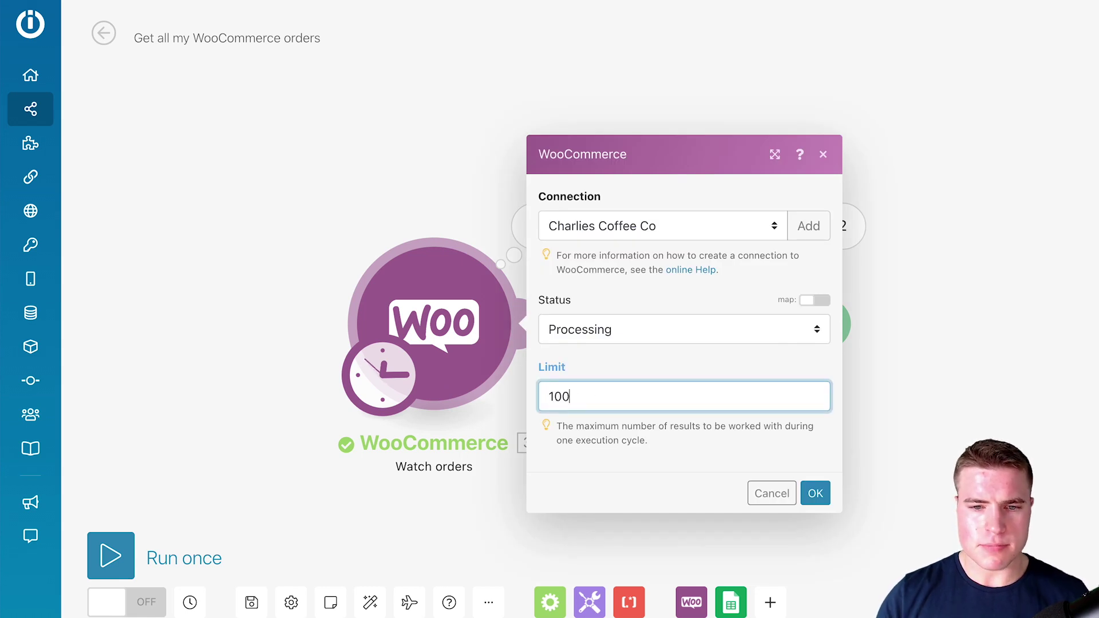
pyautogui.write('100')
pyautogui.click(587, 331)
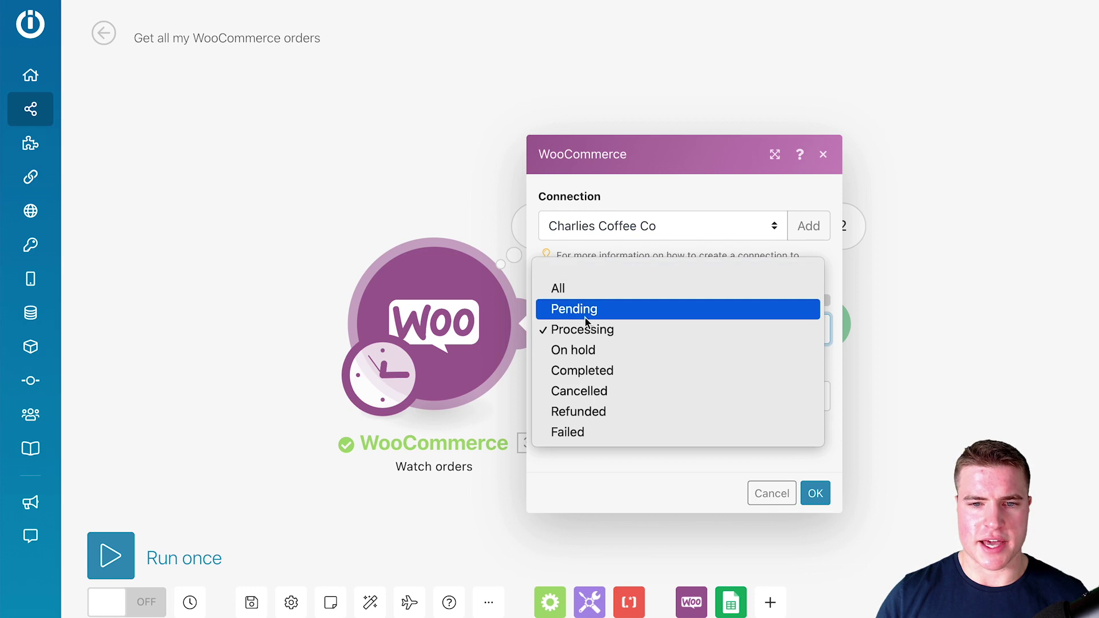
pyautogui.click(580, 288)
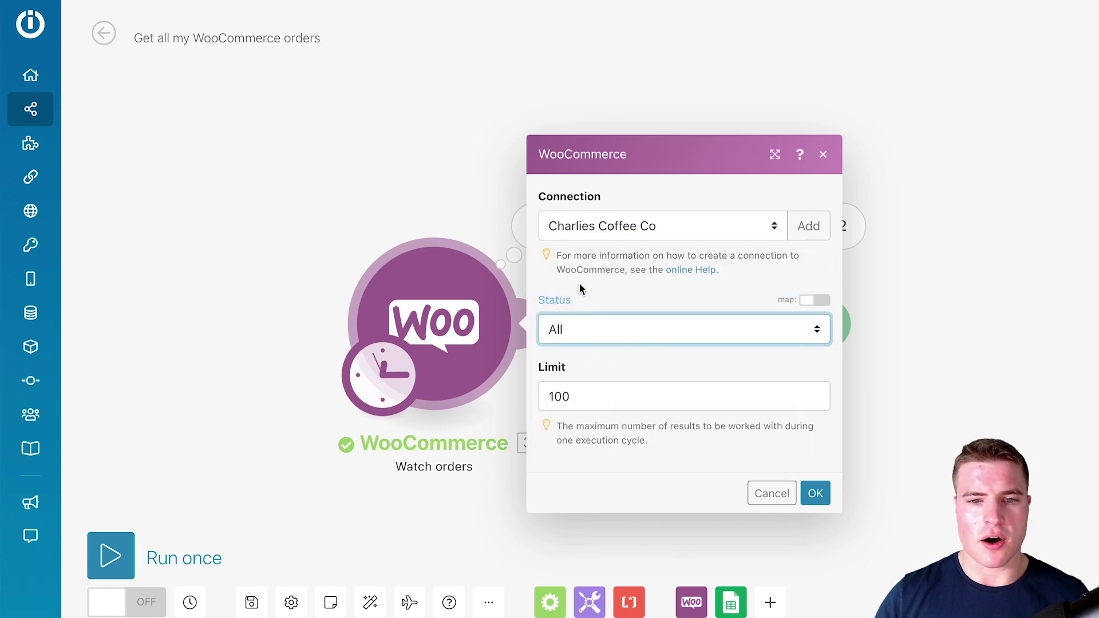
# - Add an 'order is processing?' filter matching Status equal to processing (case insensitive), then run once
pyautogui.click(815, 493)
pyautogui.click(575, 339)
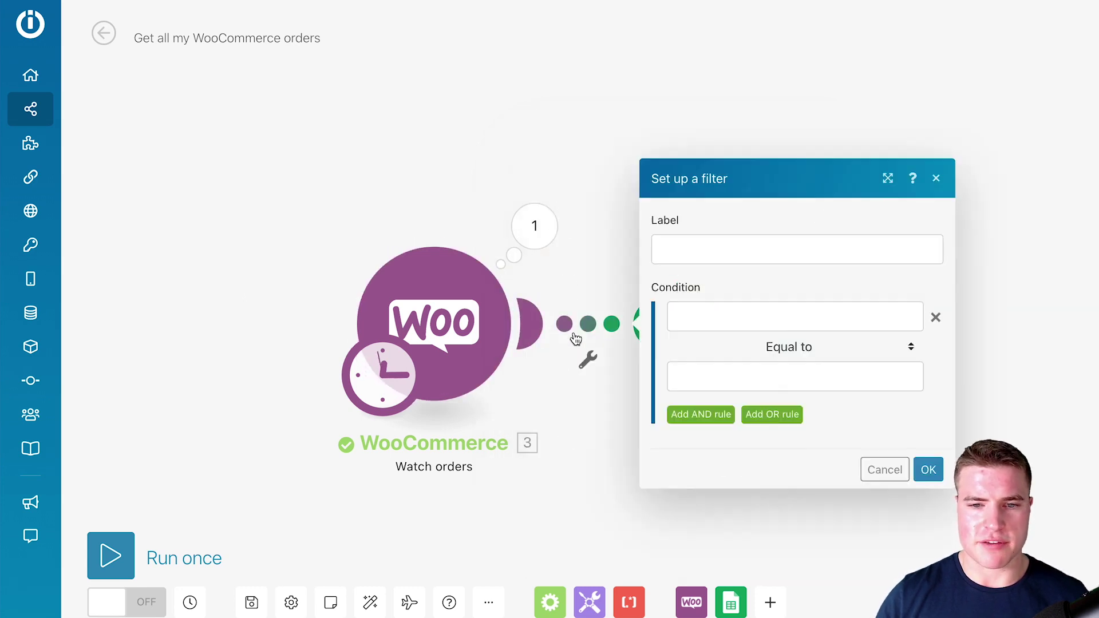
pyautogui.click(682, 320)
pyautogui.click(426, 231)
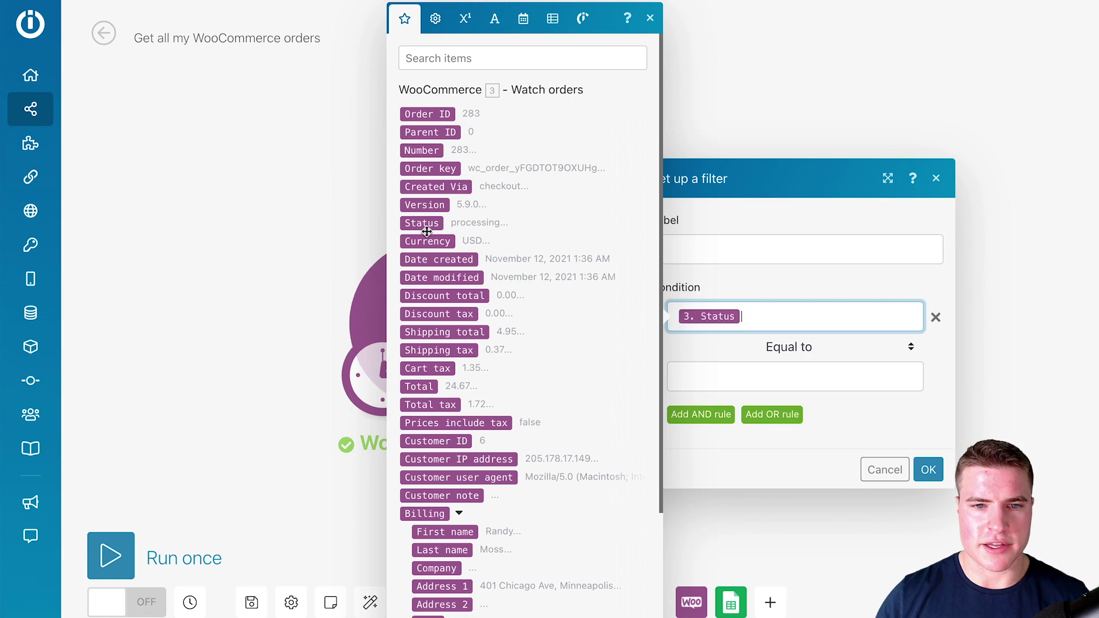
pyautogui.click(785, 349)
pyautogui.click(785, 368)
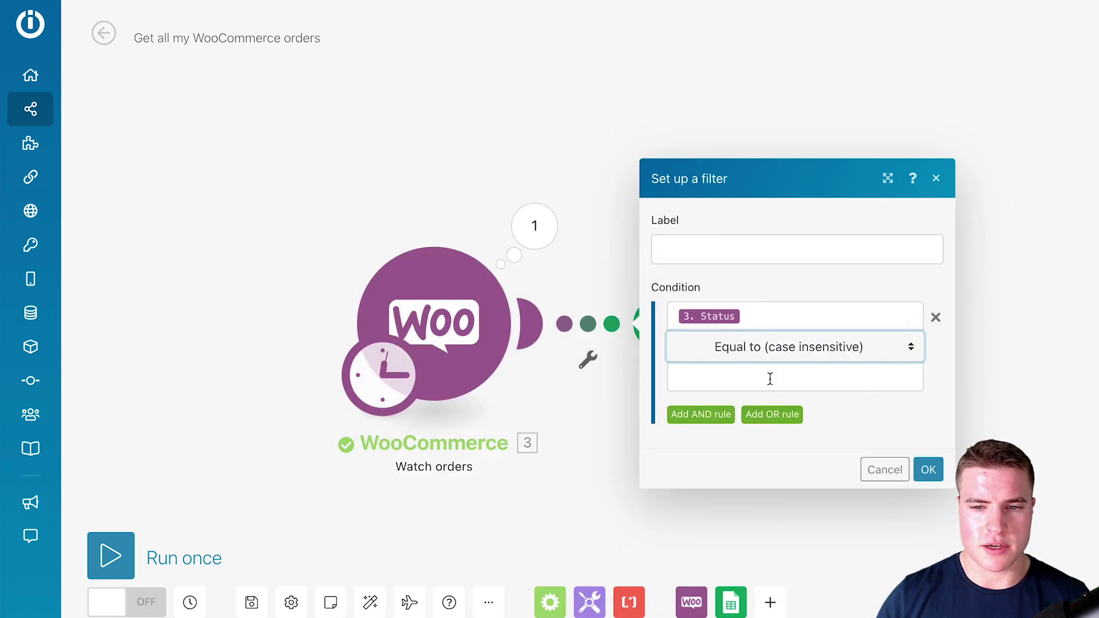
pyautogui.click(770, 378)
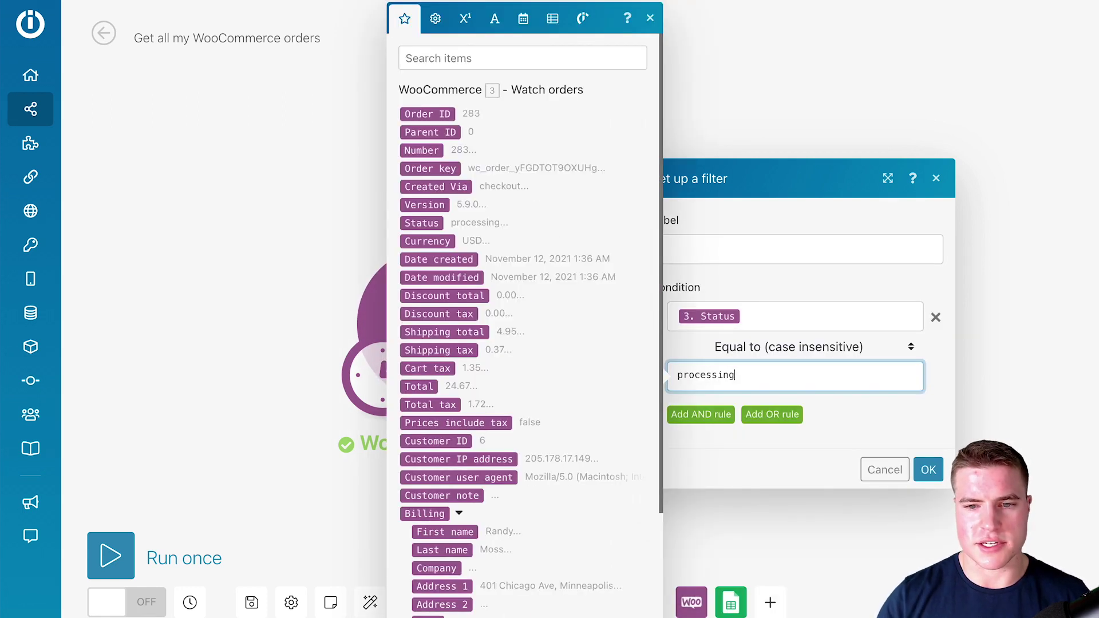
pyautogui.click(714, 250)
pyautogui.write('r')
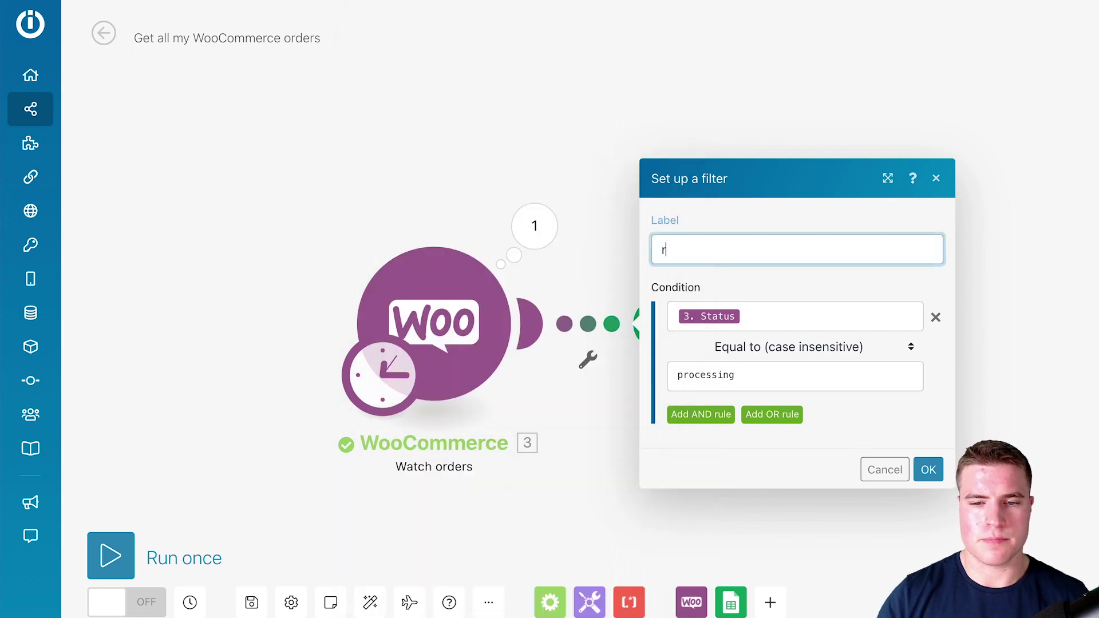
pyautogui.write('der is proces')
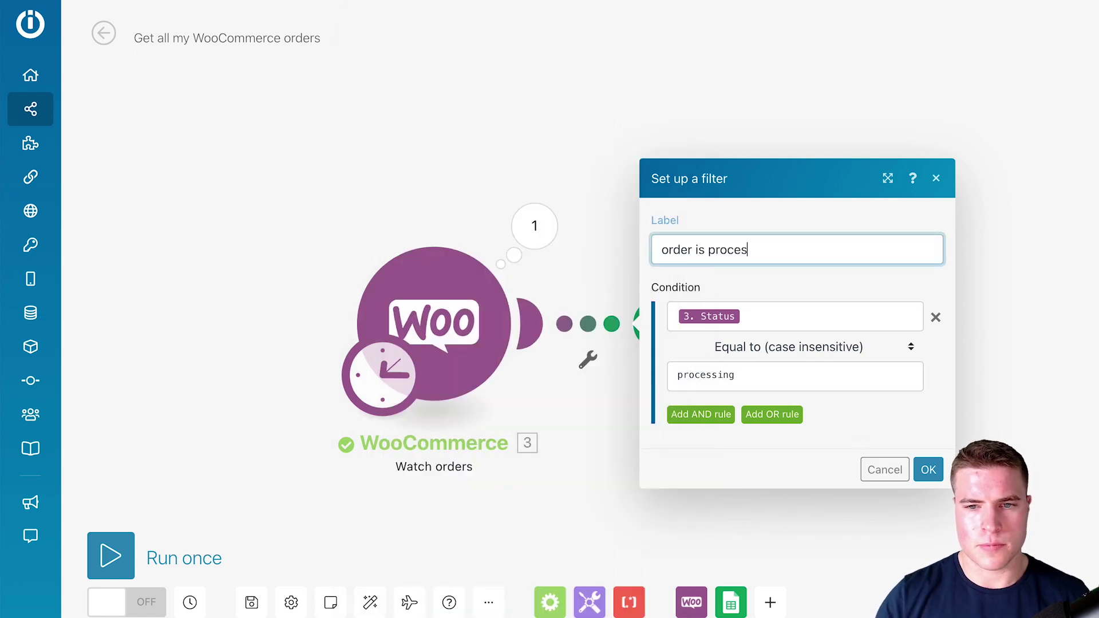
pyautogui.write('sing?')
pyautogui.click(927, 468)
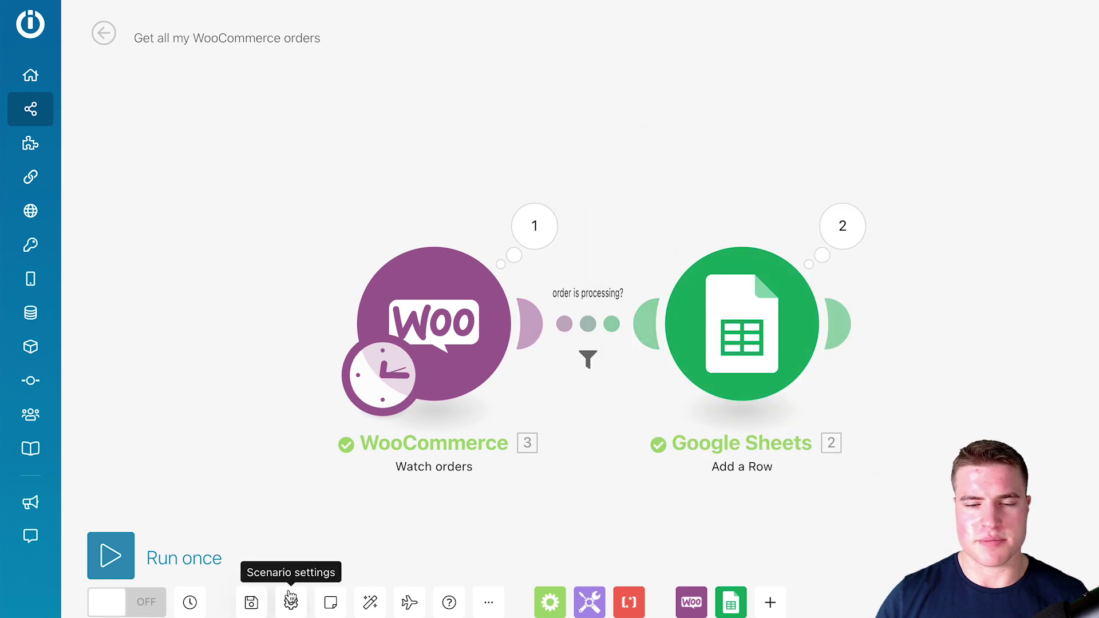
pyautogui.click(110, 564)
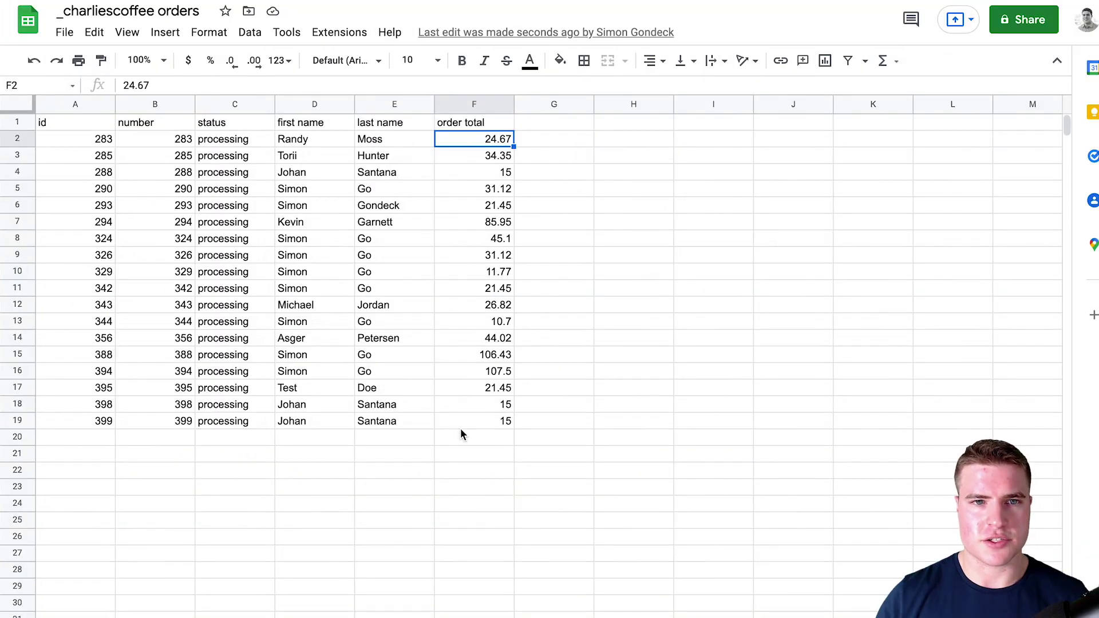
# - Select the newly imported processing order rows, which now reach down to row 19
pyautogui.hotkey('ctrl', 'Down')
pyautogui.hotkey('shift', 'Left')
pyautogui.hotkey('shift', 'Left')
pyautogui.hotkey('shift', 'Up')
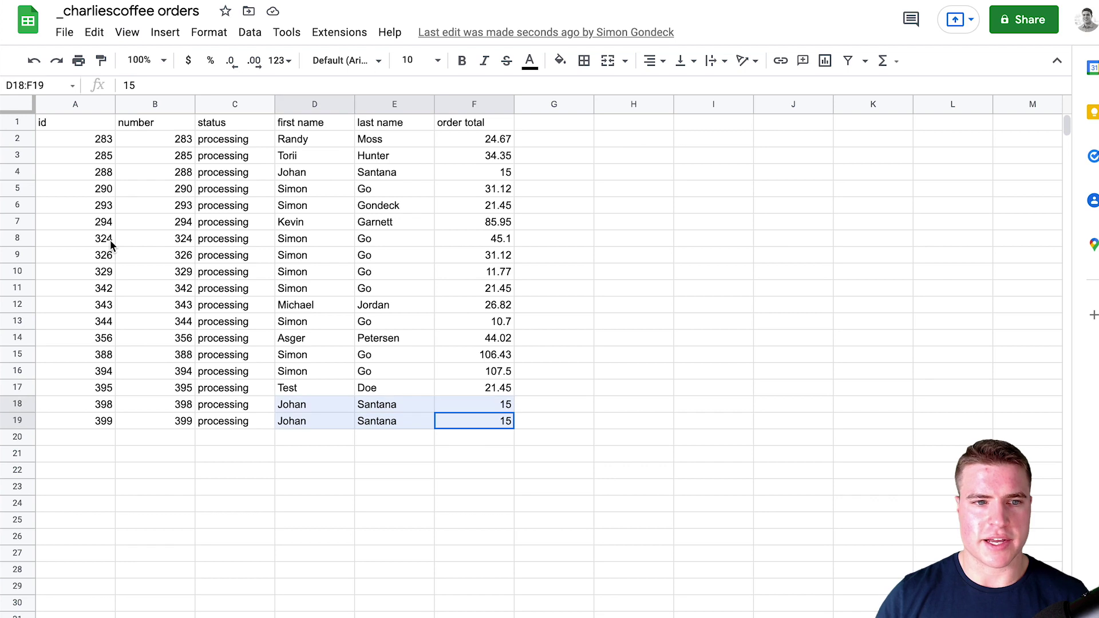
pyautogui.hotkey('shift', 'Left')
pyautogui.hotkey('shift', 'Up')
pyautogui.hotkey('shift', 'Up')
pyautogui.hotkey('shift', 'Left')
pyautogui.hotkey('shift', 'Up')
pyautogui.hotkey('shift', 'Up')
pyautogui.hotkey('shift', 'Up')
pyautogui.hotkey('shift', 'Up')
pyautogui.hotkey('shift', 'Up')
pyautogui.hotkey('shift', 'Up')
pyautogui.hotkey('shift', 'Up')
pyautogui.hotkey('shift', 'Up')
pyautogui.hotkey('shift', 'Left')
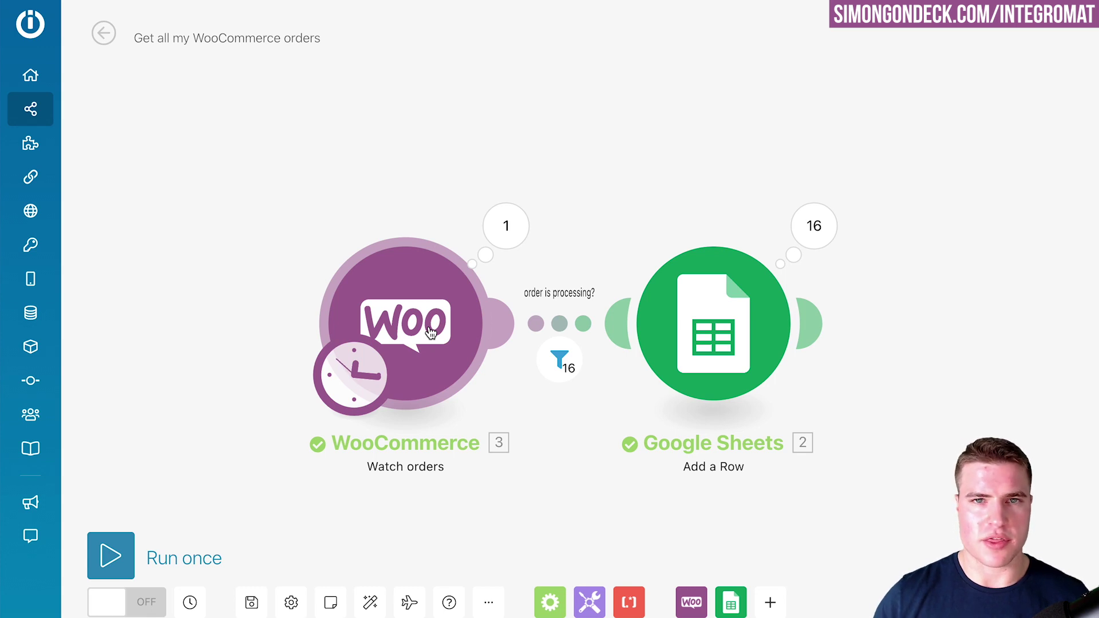
# - Create a blank scenario and add WooCommerce's Create a product action as its first module
pyautogui.click(48, 118)
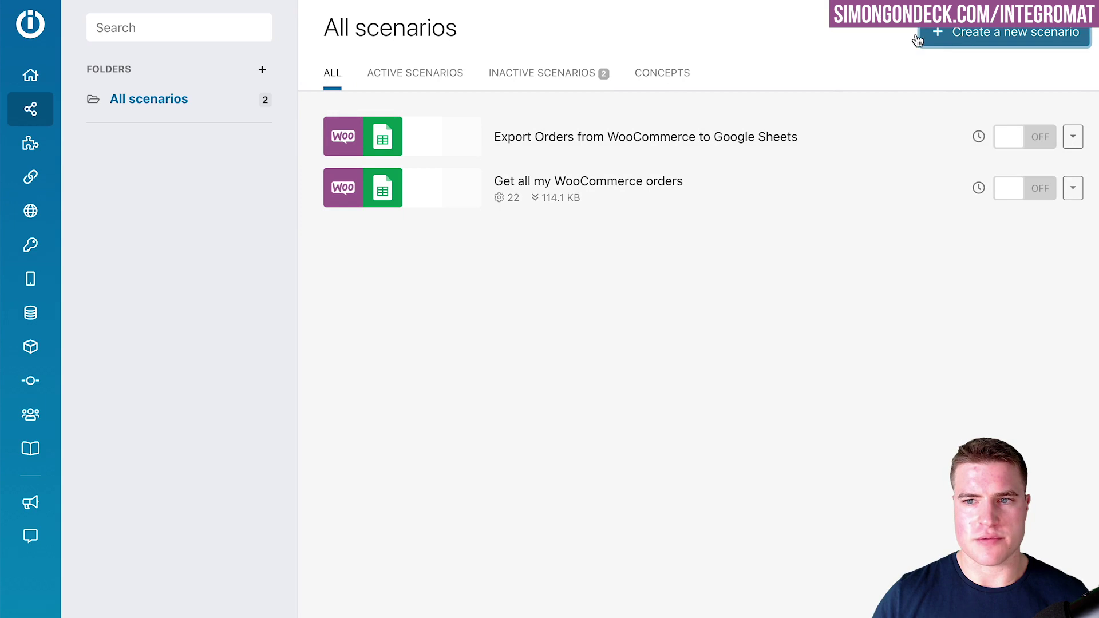
pyautogui.click(198, 38)
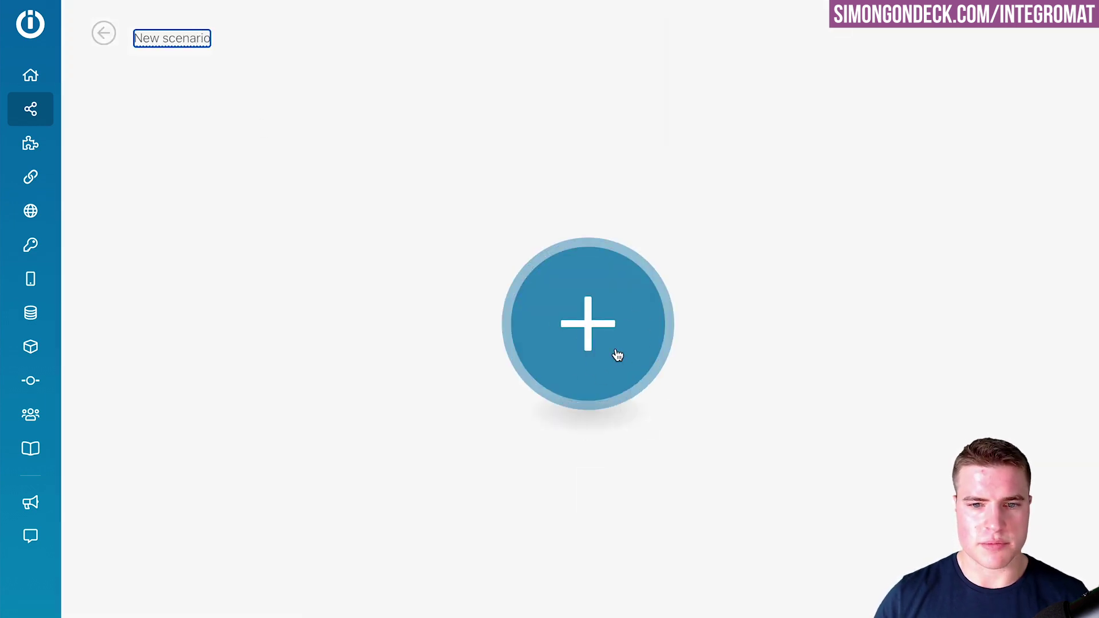
pyautogui.click(616, 355)
pyautogui.write('wooc')
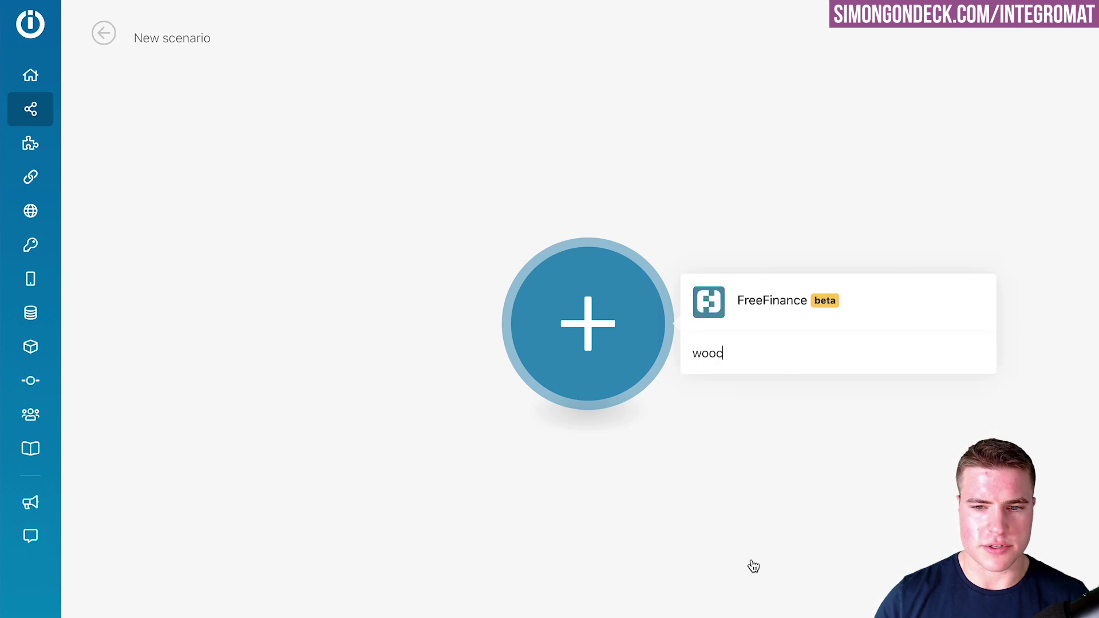
pyautogui.click(750, 246)
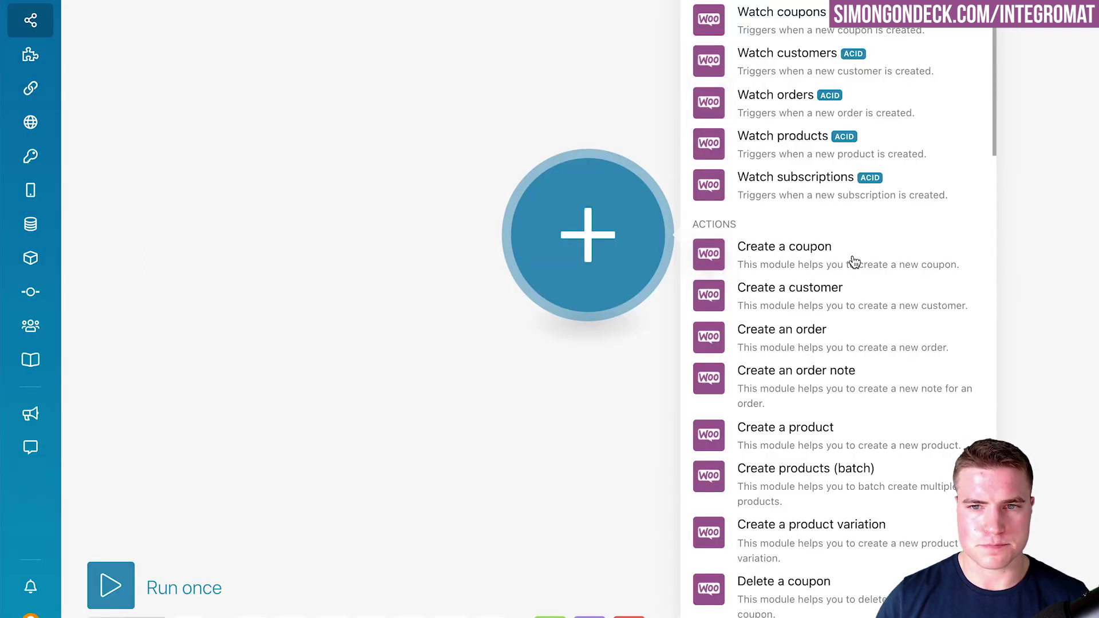
pyautogui.scroll(-6, 854, 269)
pyautogui.scroll(5, 841, 309)
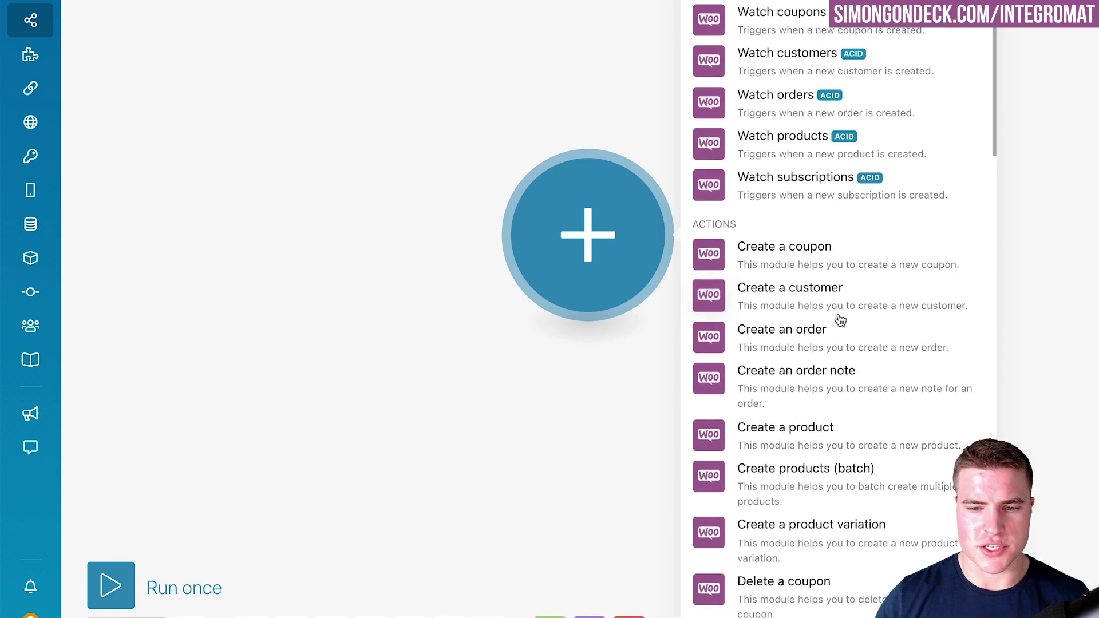
pyautogui.scroll(-1, 835, 332)
pyautogui.click(830, 345)
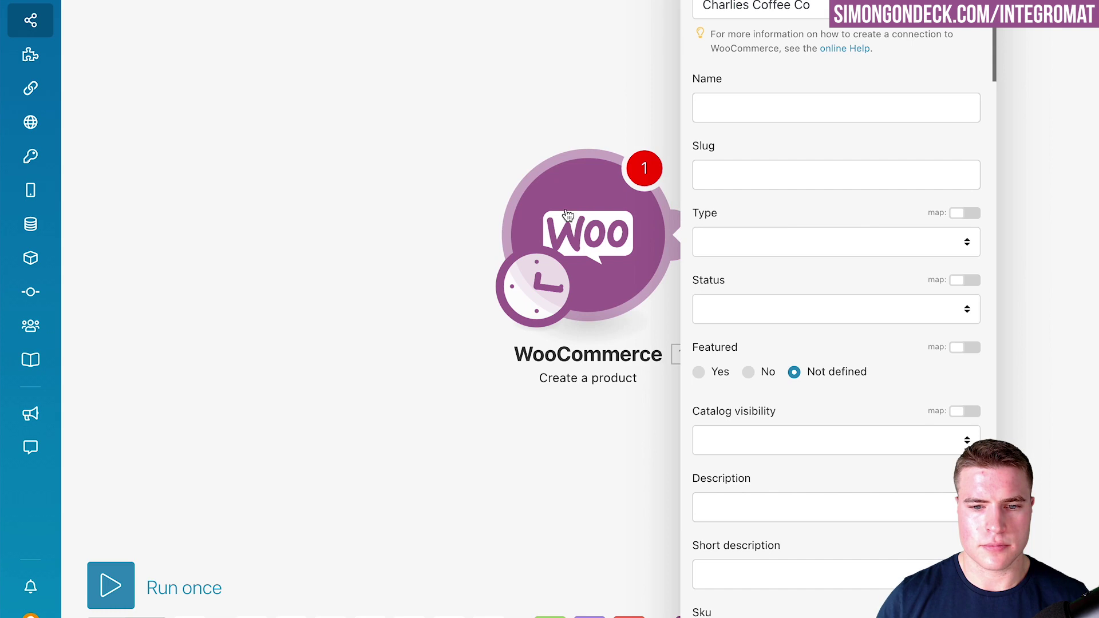
# - Set the product type to Simple, status to Draft, and catalog visibility to Visible
pyautogui.click(788, 107)
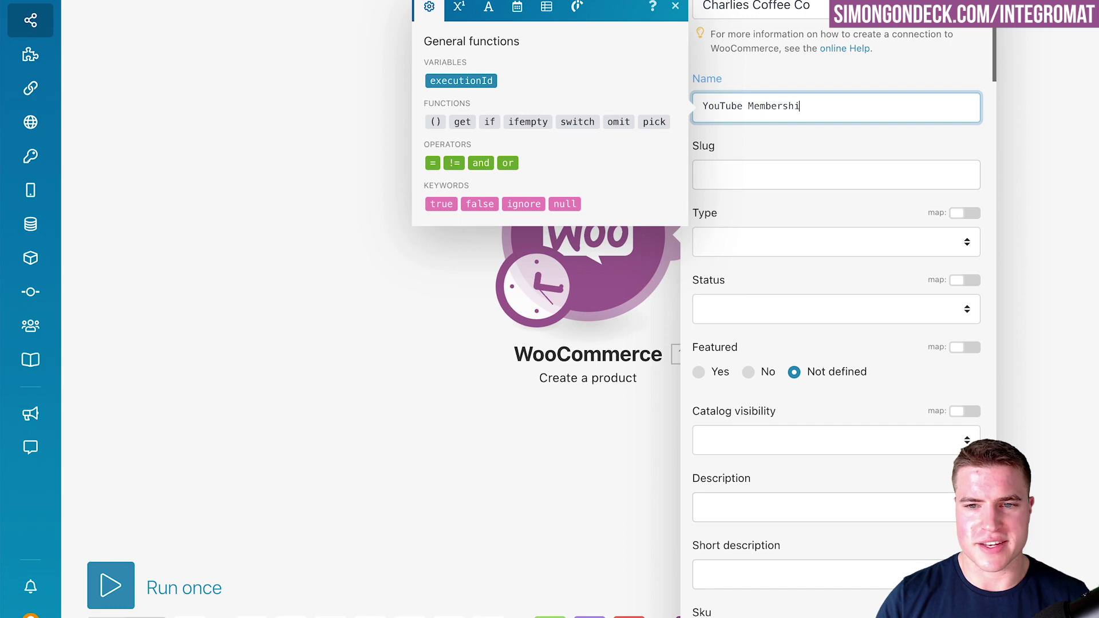
pyautogui.click(775, 241)
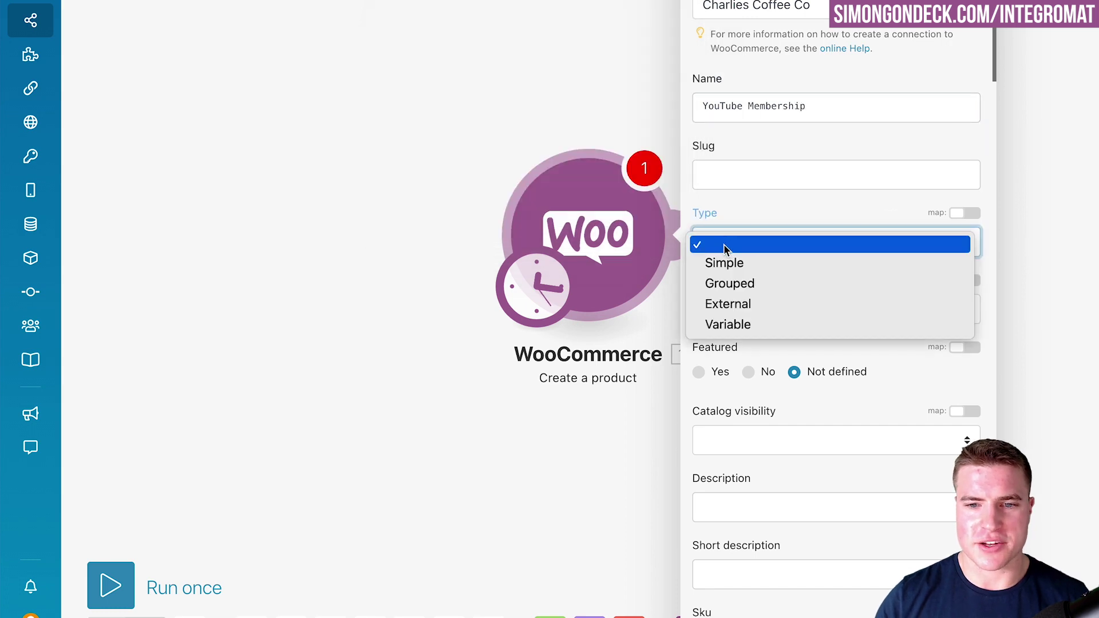
pyautogui.click(749, 264)
pyautogui.click(757, 304)
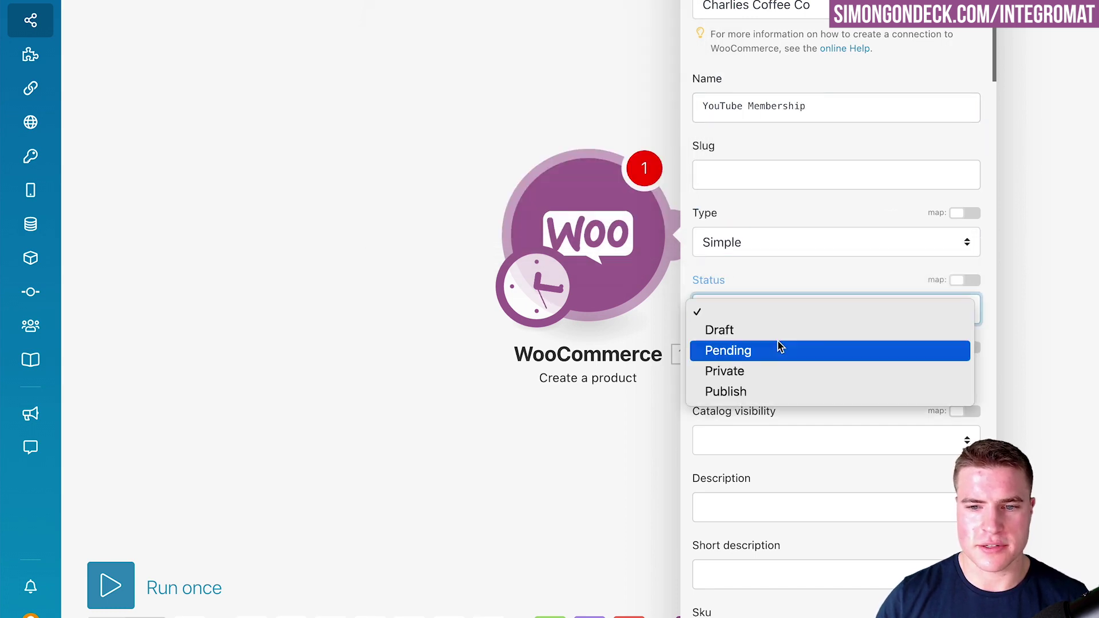
pyautogui.click(747, 333)
pyautogui.scroll(-2, 780, 398)
pyautogui.click(770, 395)
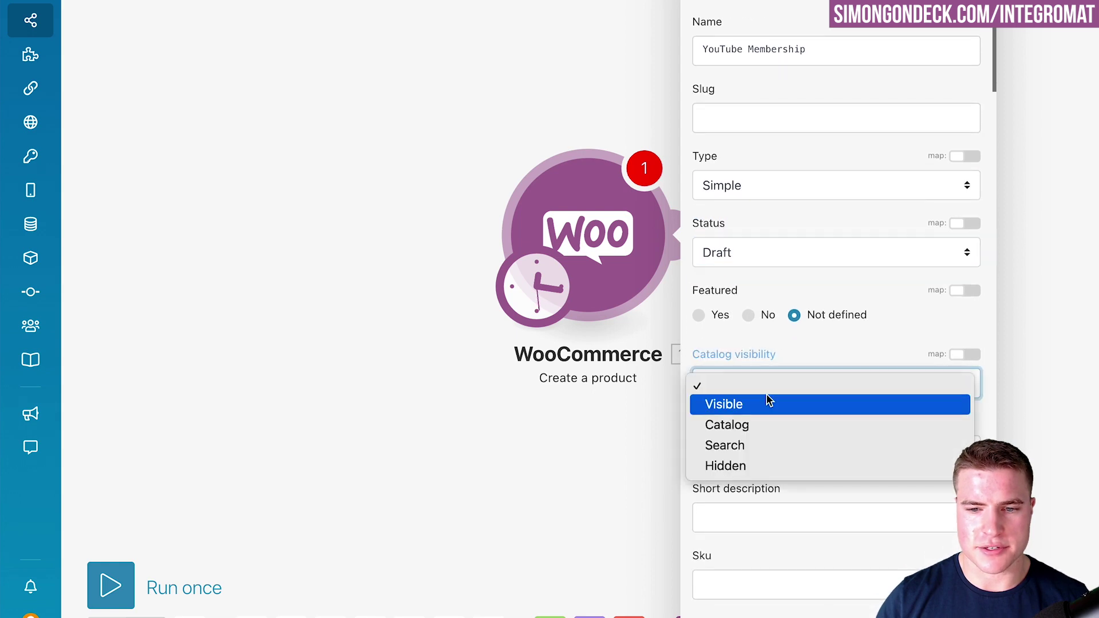
pyautogui.click(751, 409)
pyautogui.scroll(-1, 863, 411)
# - Enter the description 'This is a test product.' and copy it into the short description
pyautogui.click(768, 358)
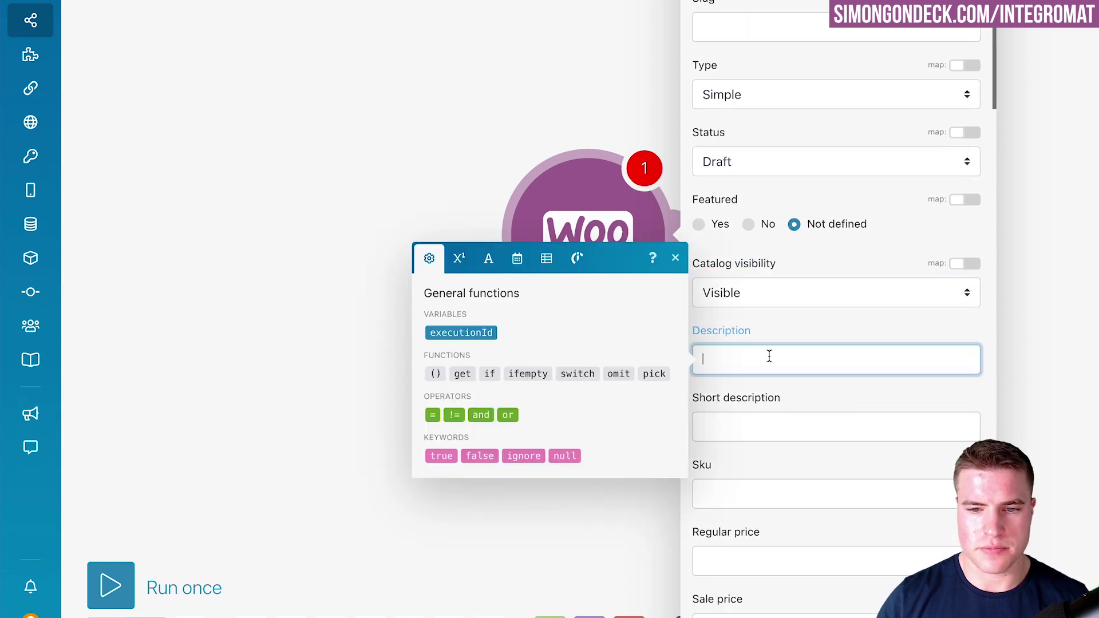
pyautogui.write('This is a')
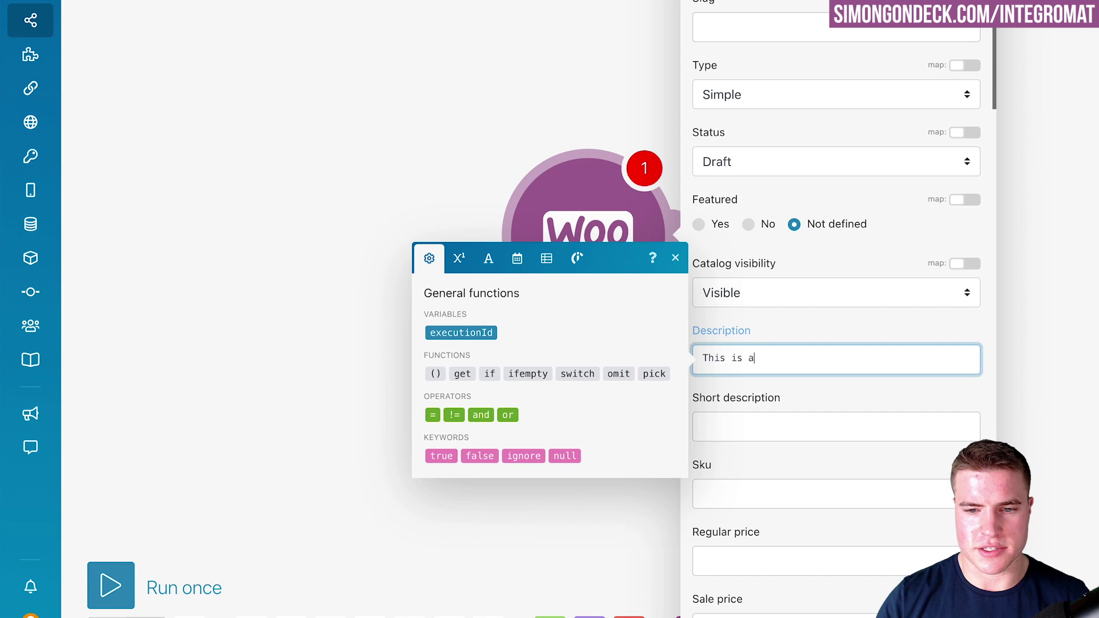
pyautogui.write(' test product.')
pyautogui.hotkey('ctrl', 'a')
pyautogui.hotkey('ctrl', 'c')
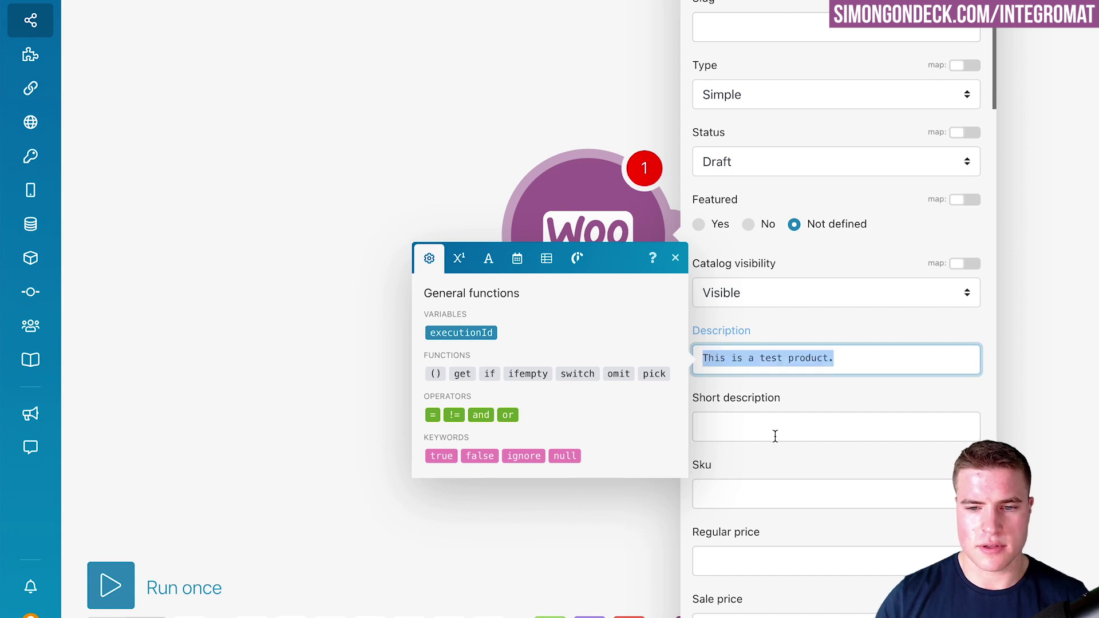
pyautogui.click(775, 434)
pyautogui.hotkey('ctrl', 'v')
pyautogui.click(846, 447)
# - Enter SKU YT-VD-001 and regular price 10.00
pyautogui.click(787, 470)
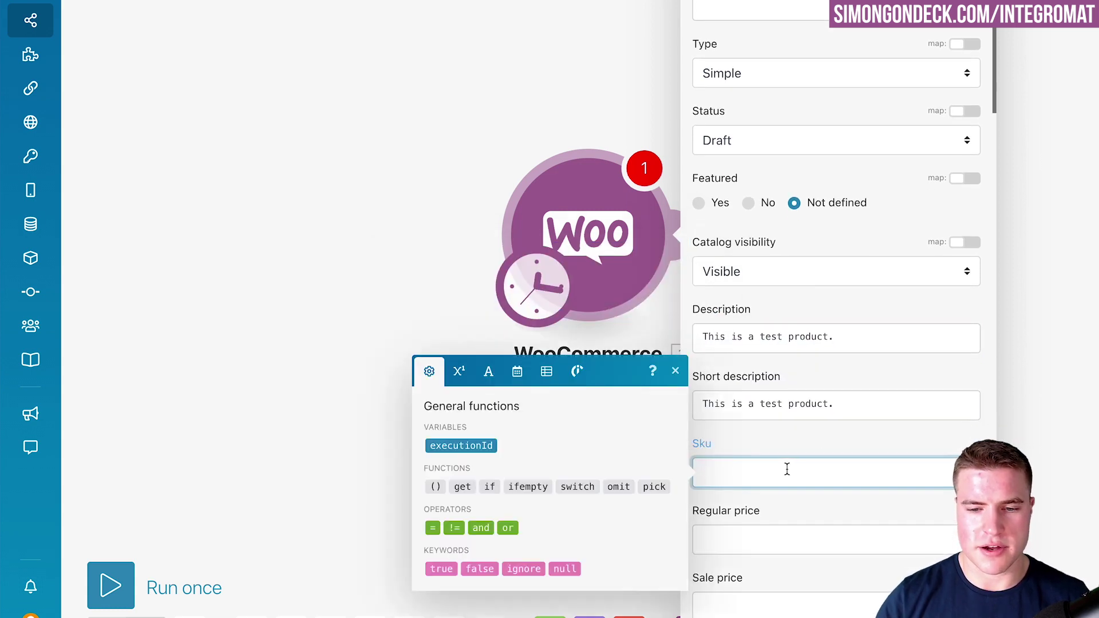
pyautogui.write('Y')
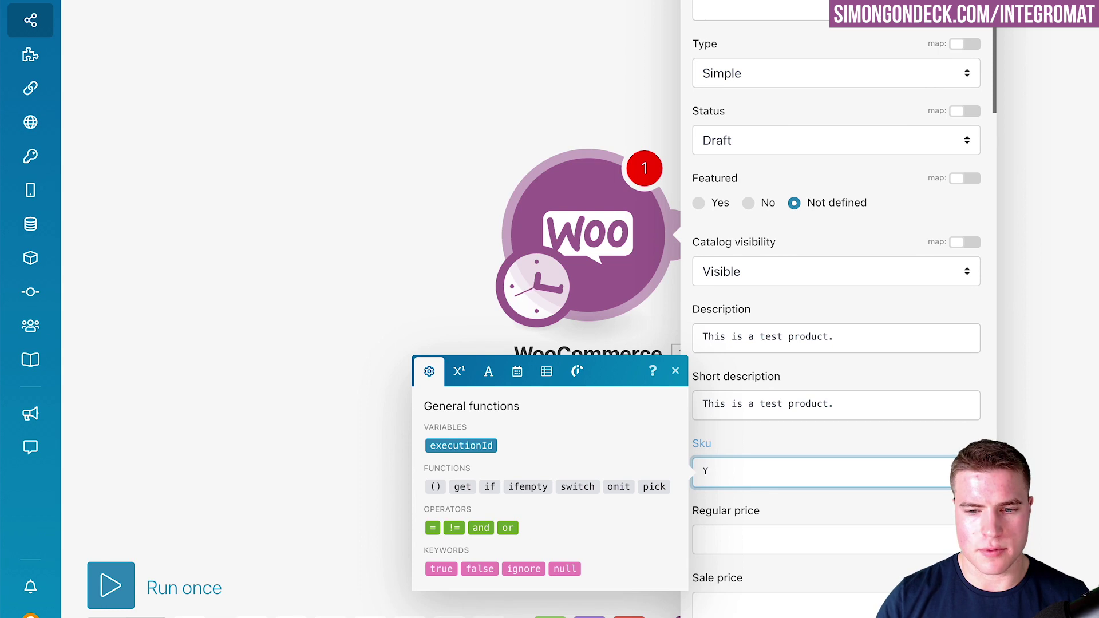
pyautogui.write('T-VD-001')
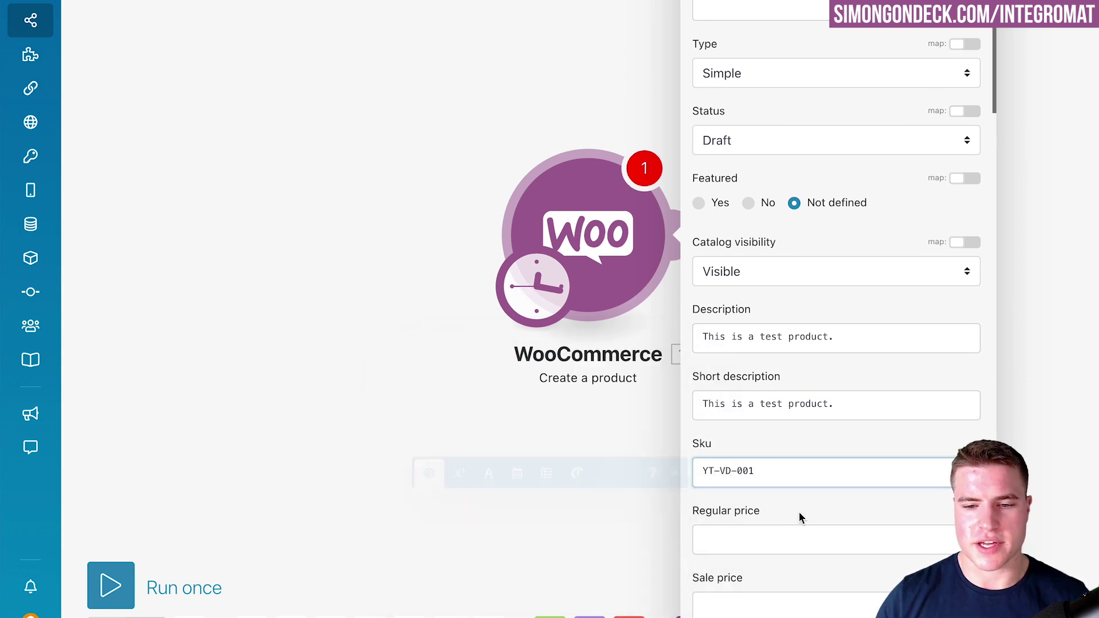
pyautogui.click(789, 539)
pyautogui.write('10.00')
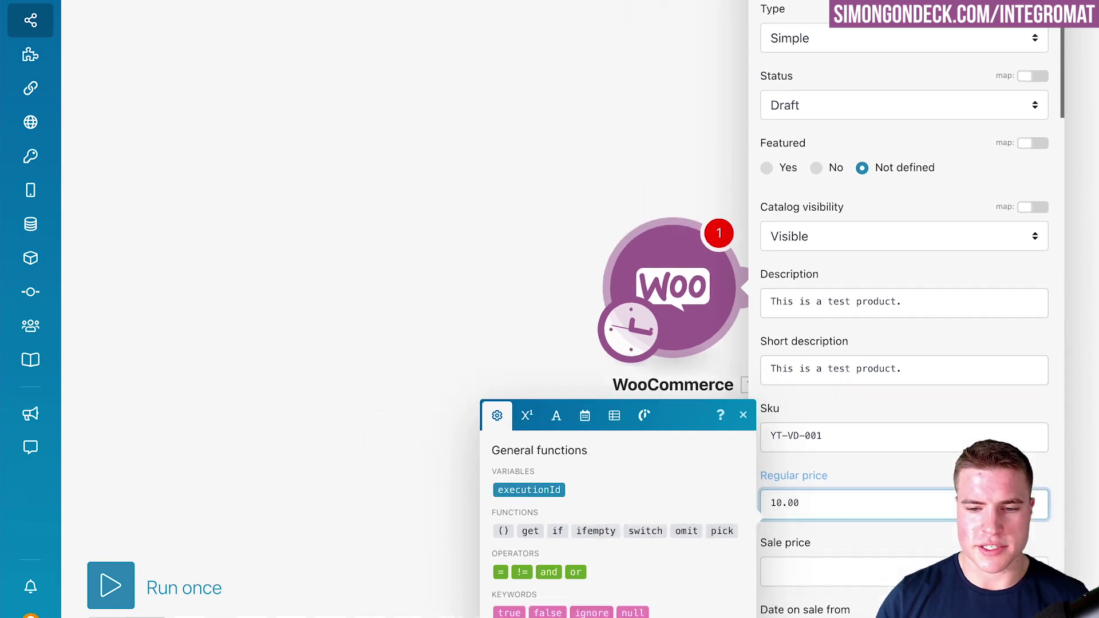
pyautogui.scroll(-4, 902, 473)
# - Mark the product as virtual and not downloadable
pyautogui.click(903, 473)
pyautogui.scroll(-5, 809, 467)
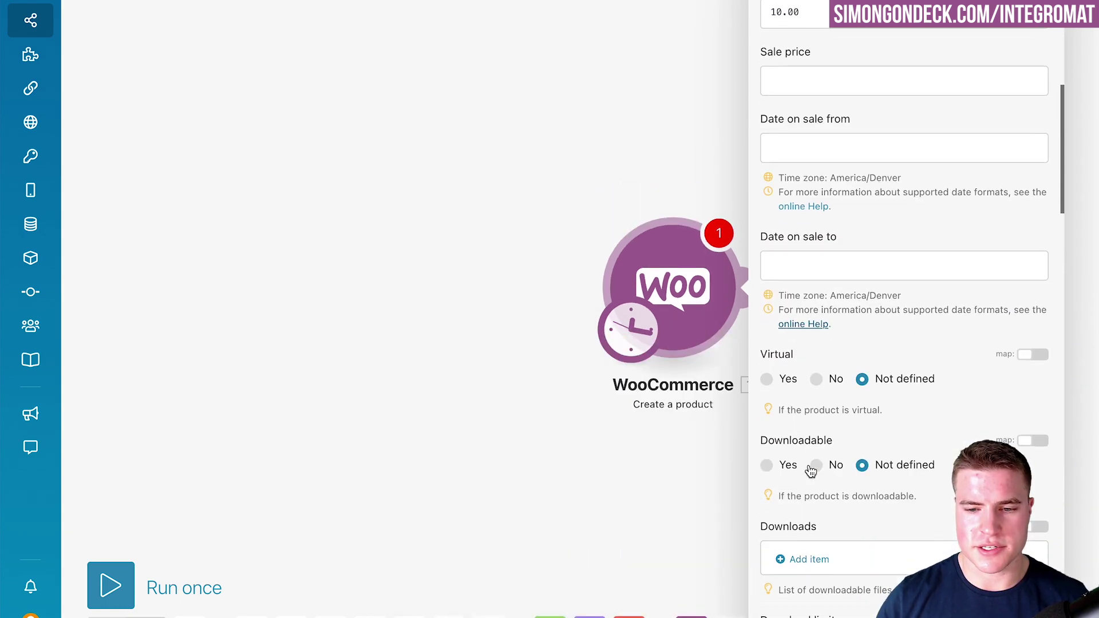
pyautogui.click(785, 303)
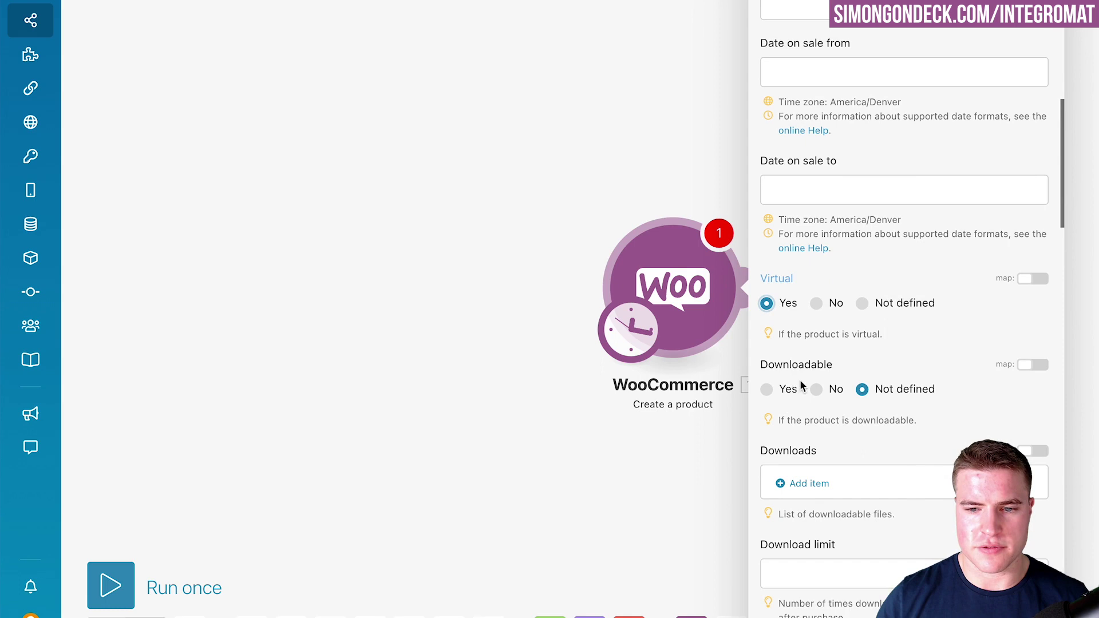
pyautogui.click(817, 389)
# - Turn on stock management with 199 in stock and save the Create a product settings
pyautogui.scroll(-1, 853, 424)
pyautogui.scroll(-12, 852, 423)
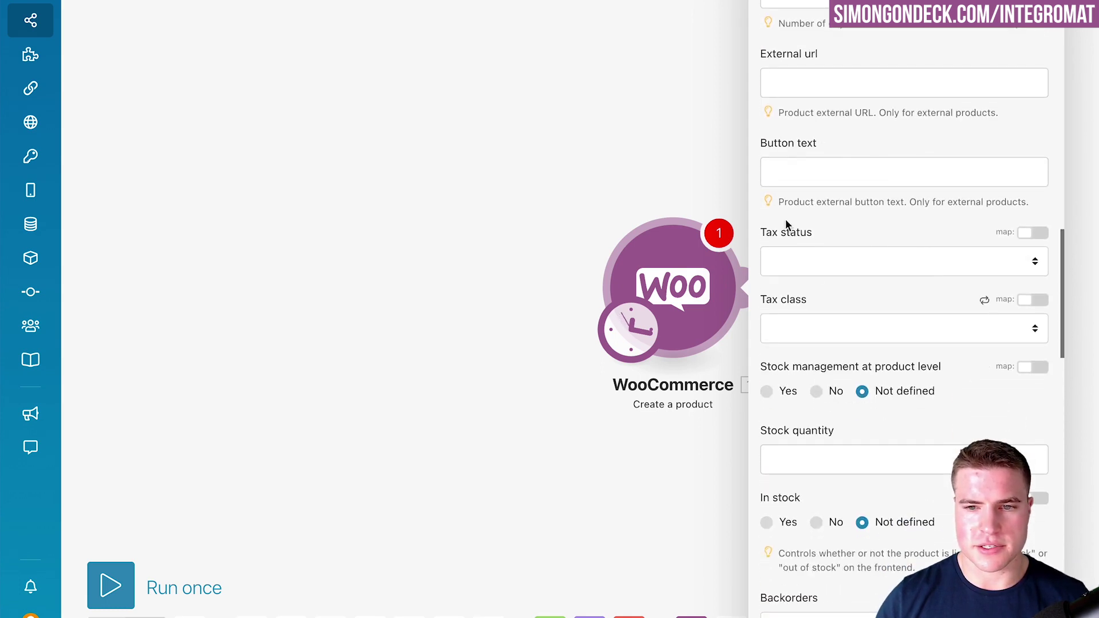
pyautogui.click(817, 461)
pyautogui.write('199')
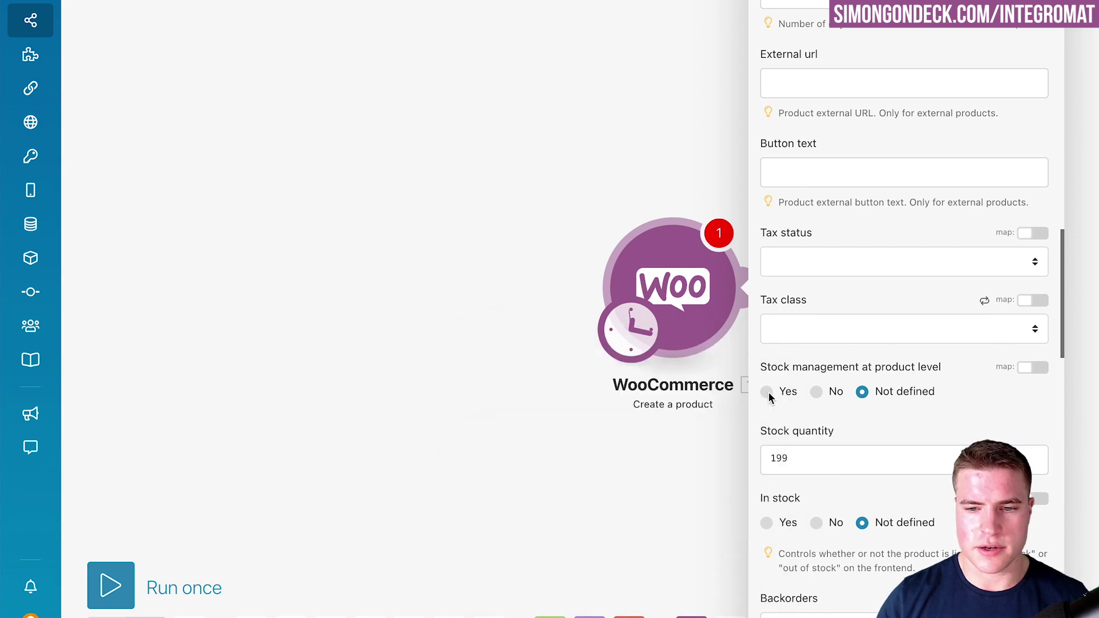
pyautogui.click(767, 391)
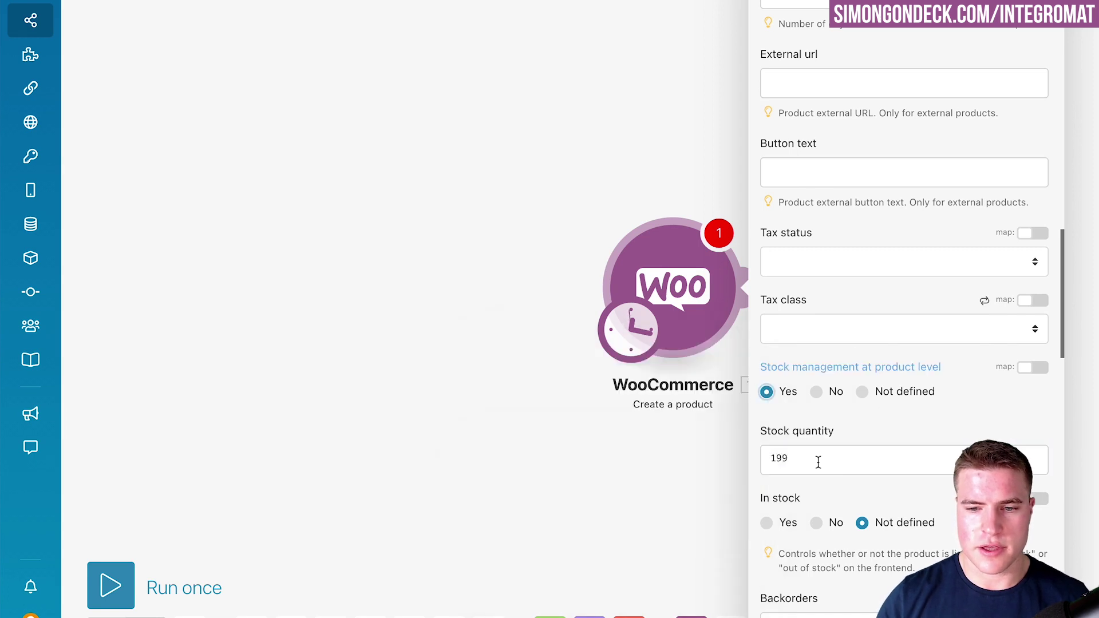
pyautogui.scroll(-3, 817, 458)
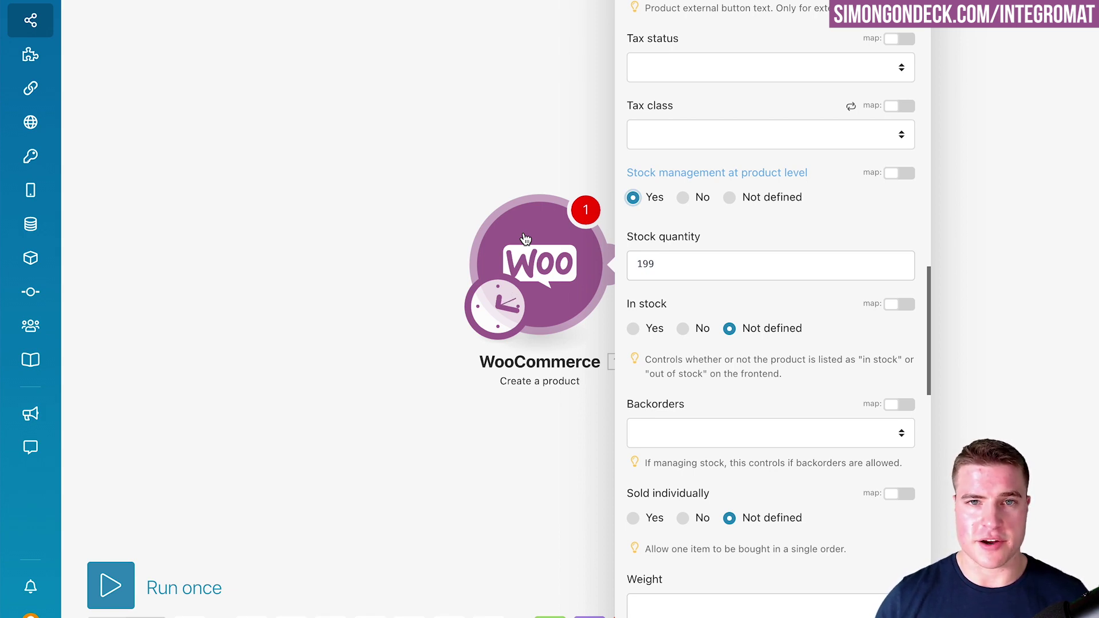
pyautogui.scroll(-20, 696, 378)
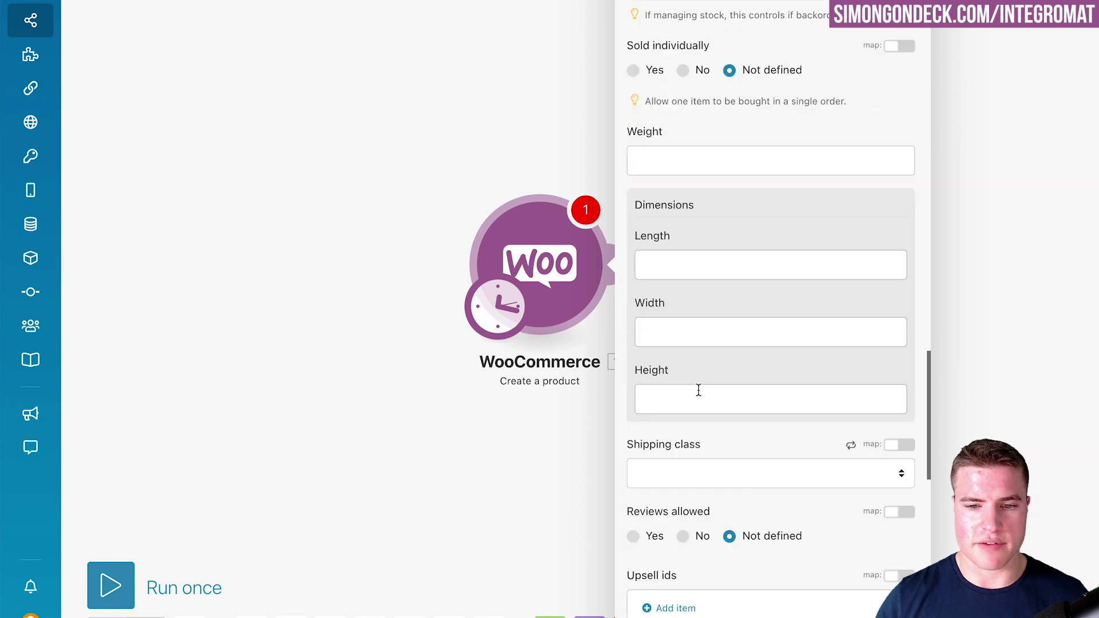
pyautogui.scroll(-1, 705, 404)
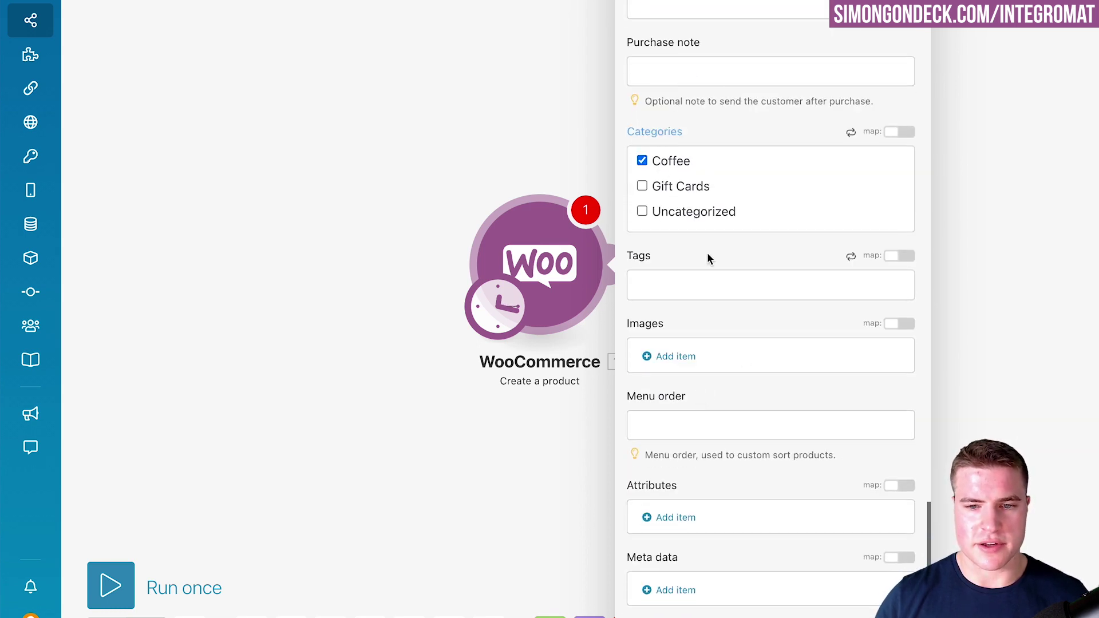
pyautogui.click(692, 444)
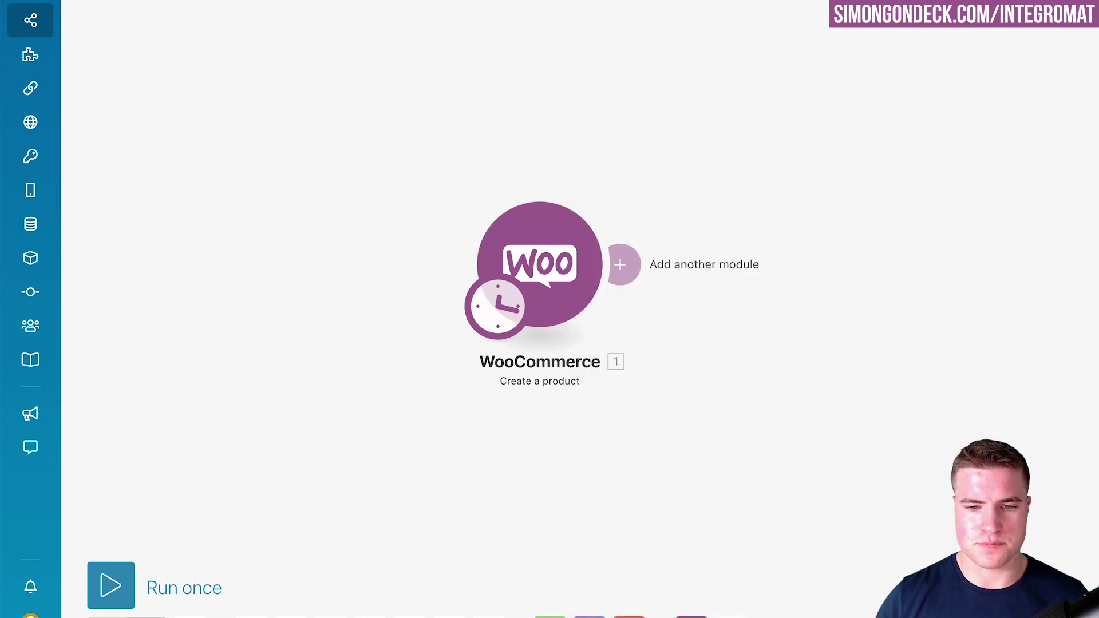
# - Schedule the scenario to run Once and run it a single time
pyautogui.click(497, 303)
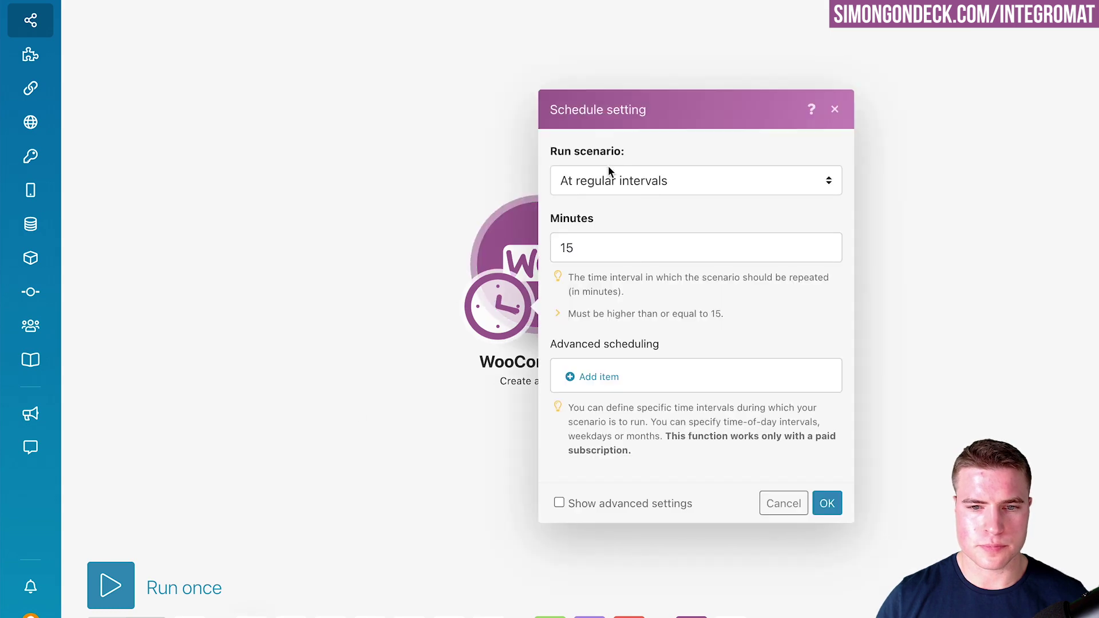
pyautogui.click(611, 181)
pyautogui.click(585, 207)
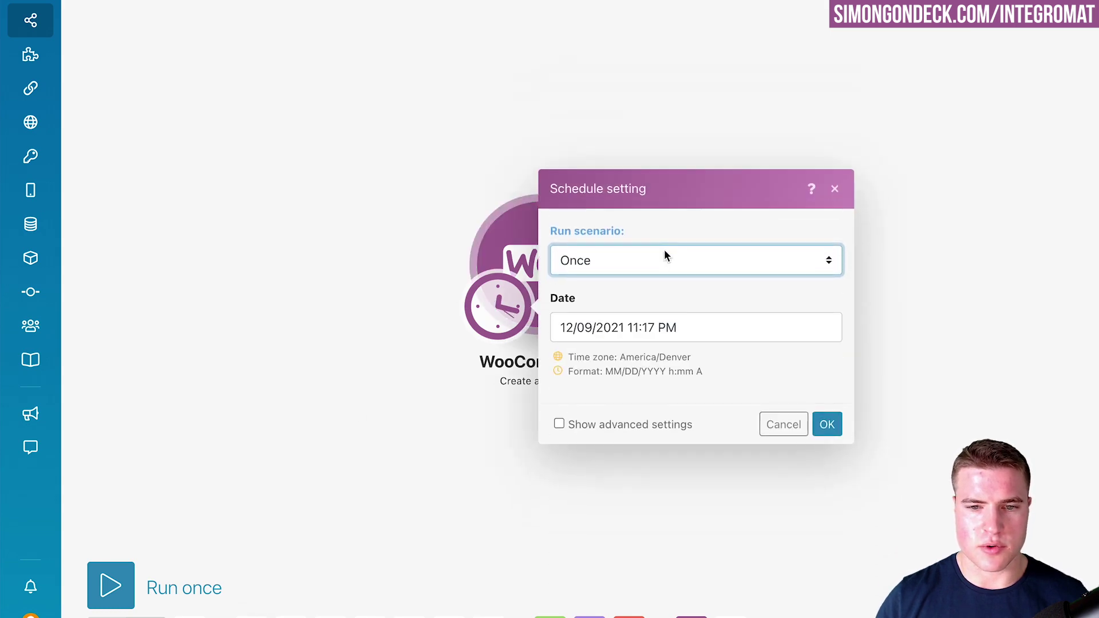
pyautogui.click(825, 422)
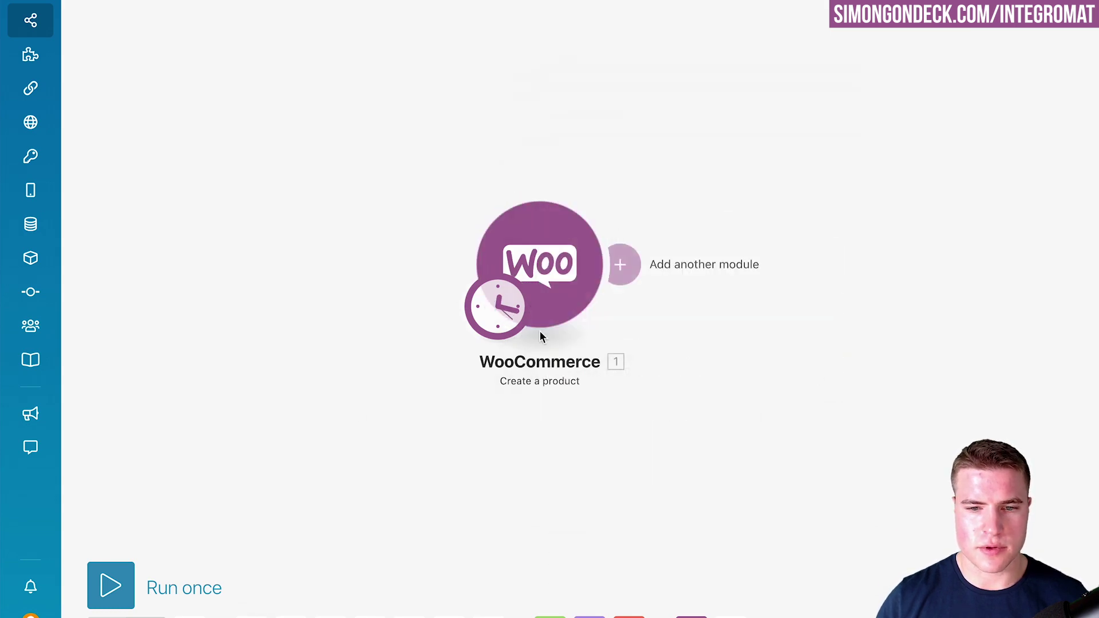
pyautogui.click(124, 595)
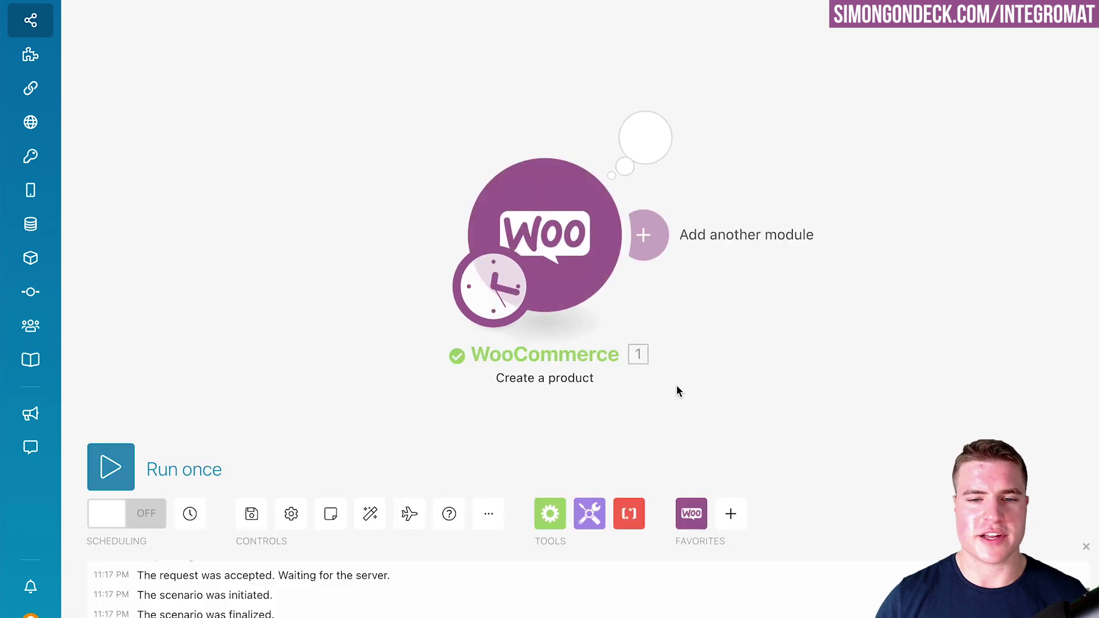
# - Check the run output for the YouTube Membership product, then switch to the WordPress admin
pyautogui.click(645, 137)
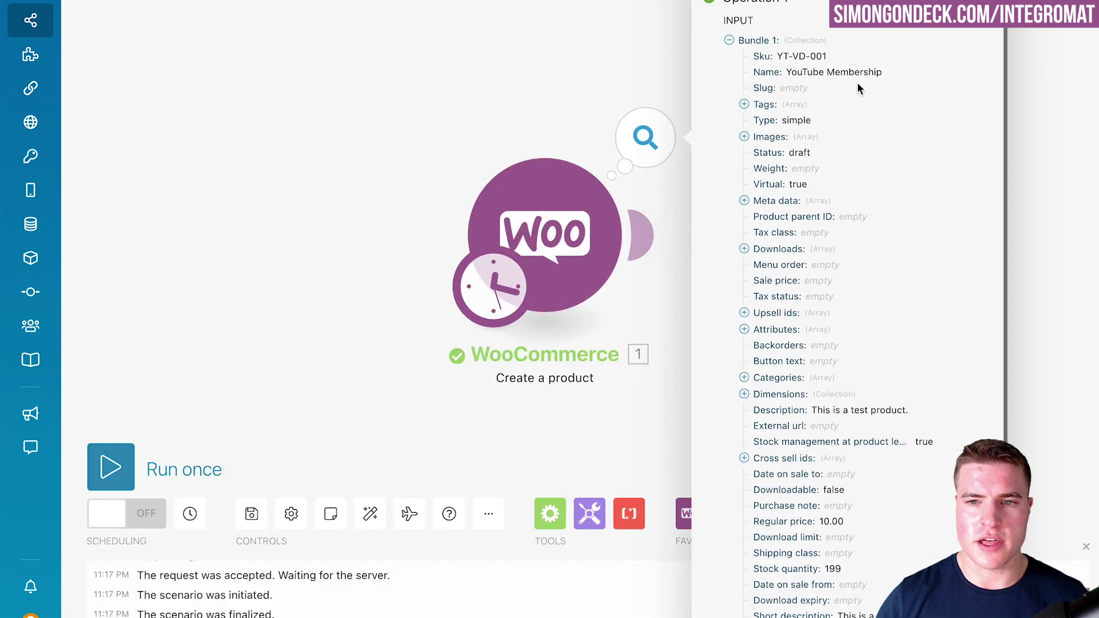
pyautogui.moveTo(882, 72); pyautogui.dragTo(786, 73)
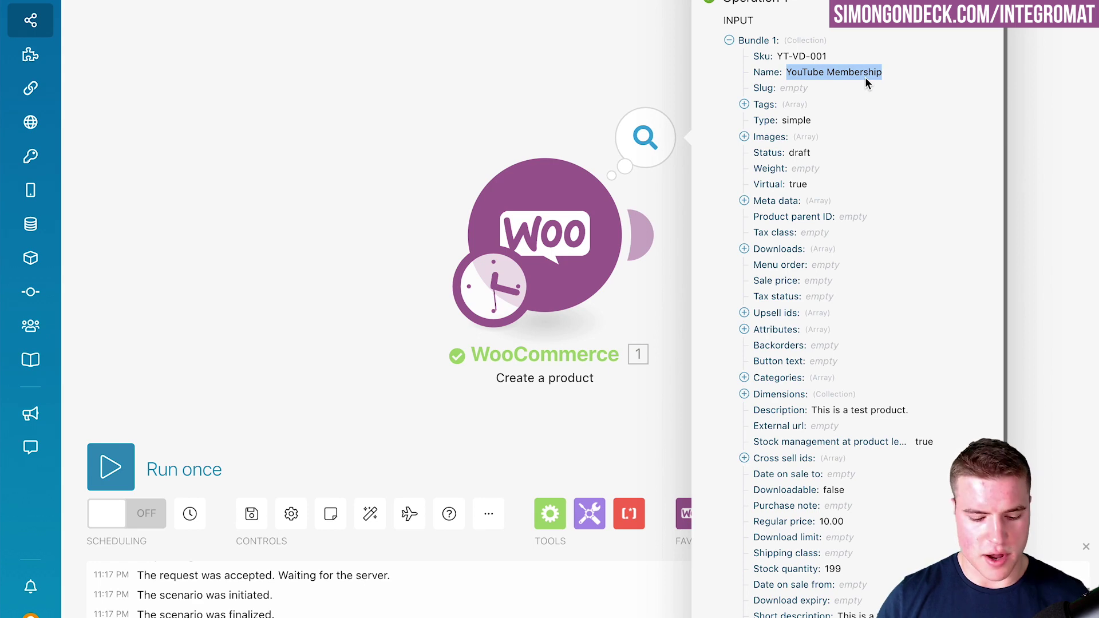
pyautogui.press('super+Tab')
pyautogui.moveTo(48, 374)
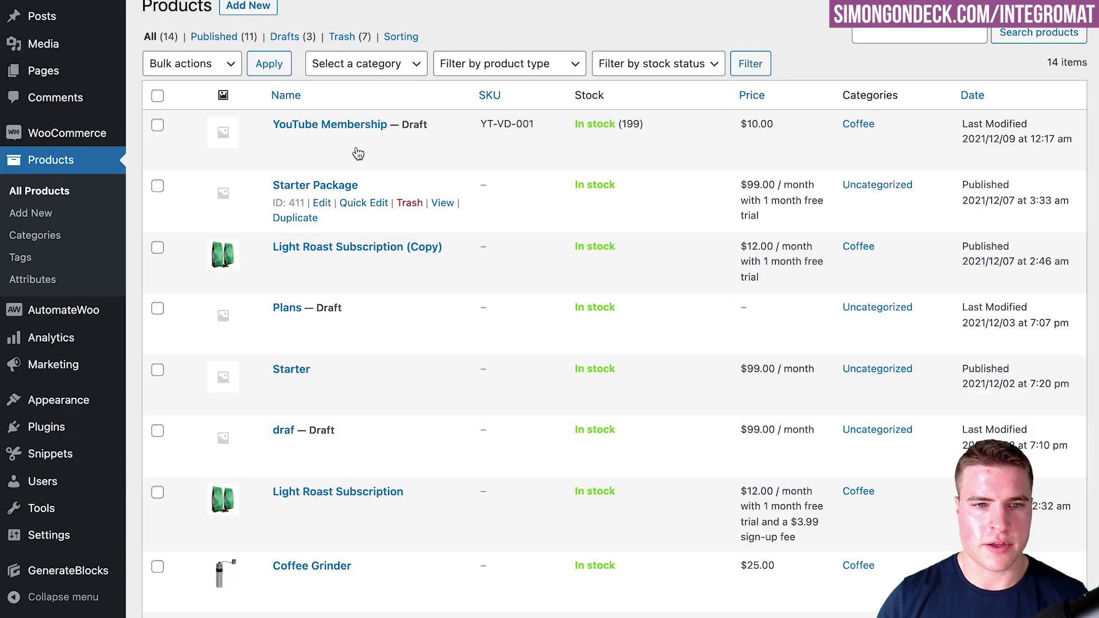
# - Check the YouTube Membership product's Inventory tab in WordPress for SKU YT-VD-001
pyautogui.scroll(-1, 322, 138)
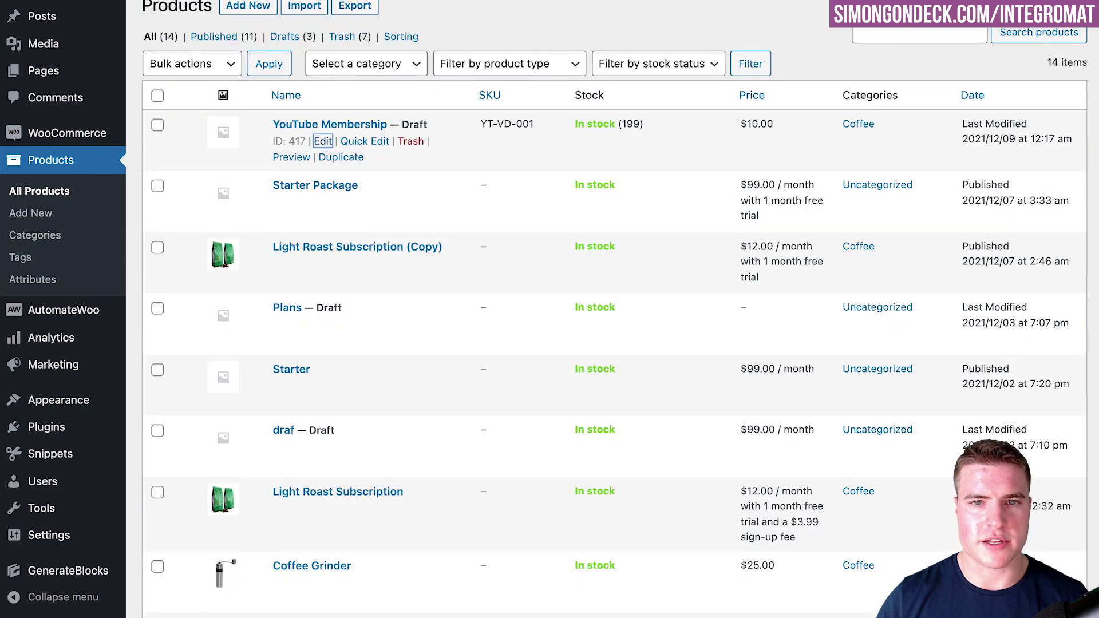
pyautogui.scroll(-2, 467, 192)
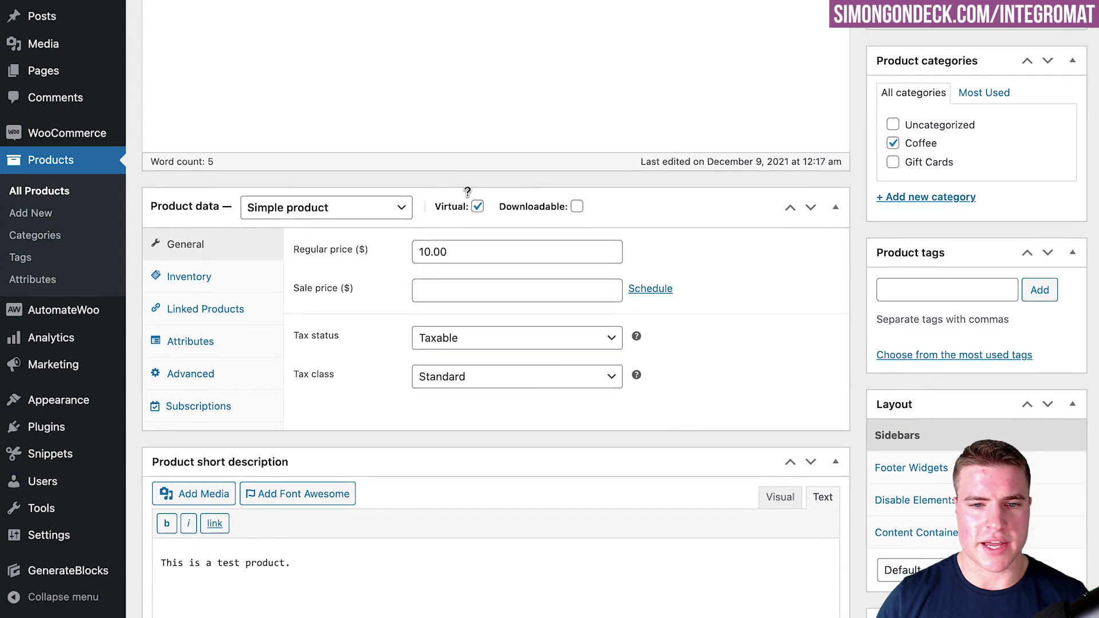
pyautogui.scroll(-1, 467, 192)
pyautogui.click(249, 216)
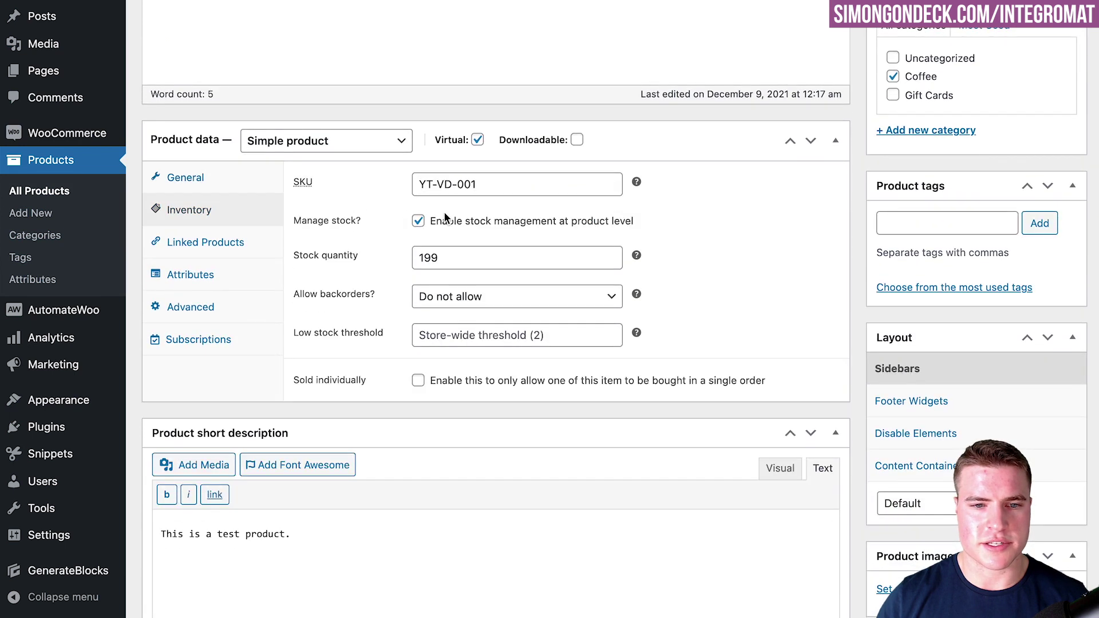
pyautogui.moveTo(482, 189); pyautogui.dragTo(408, 194)
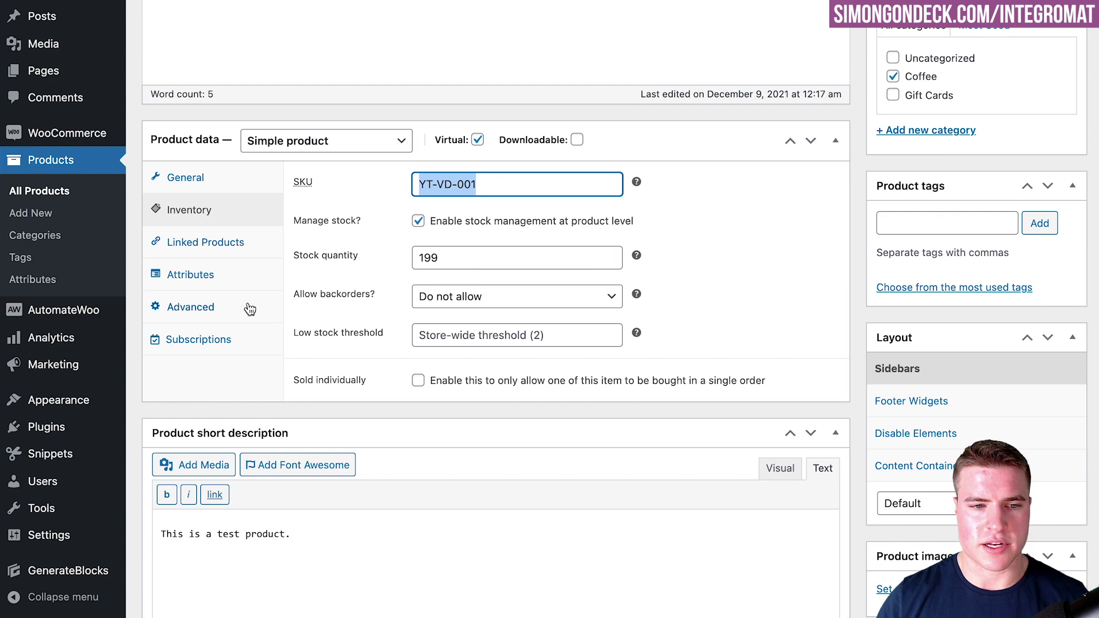
pyautogui.scroll(5, 476, 252)
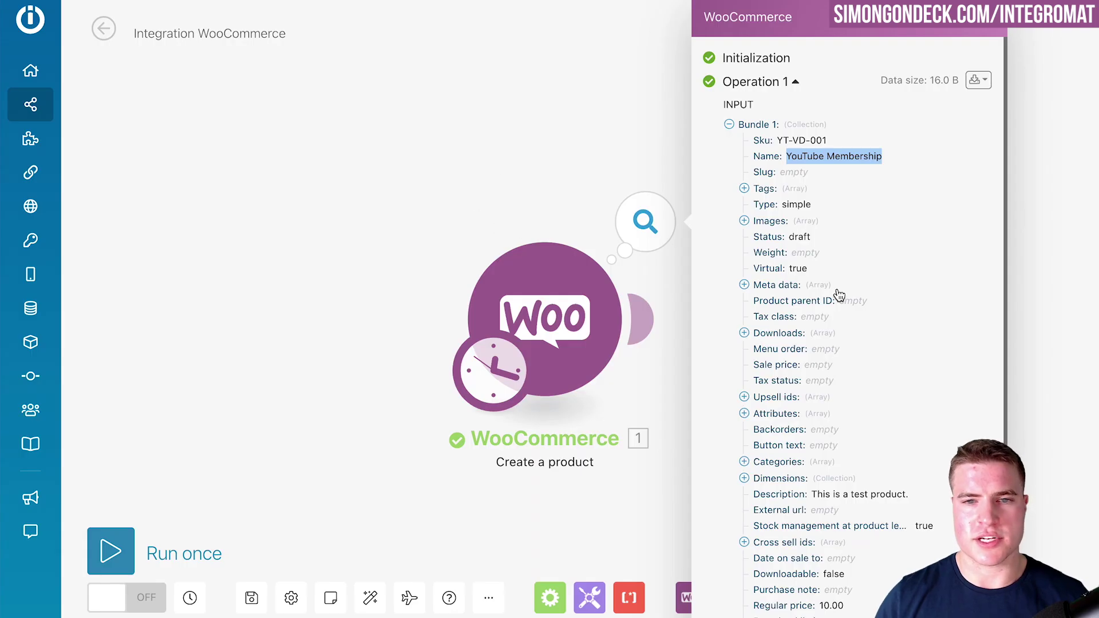
pyautogui.scroll(-1, 829, 308)
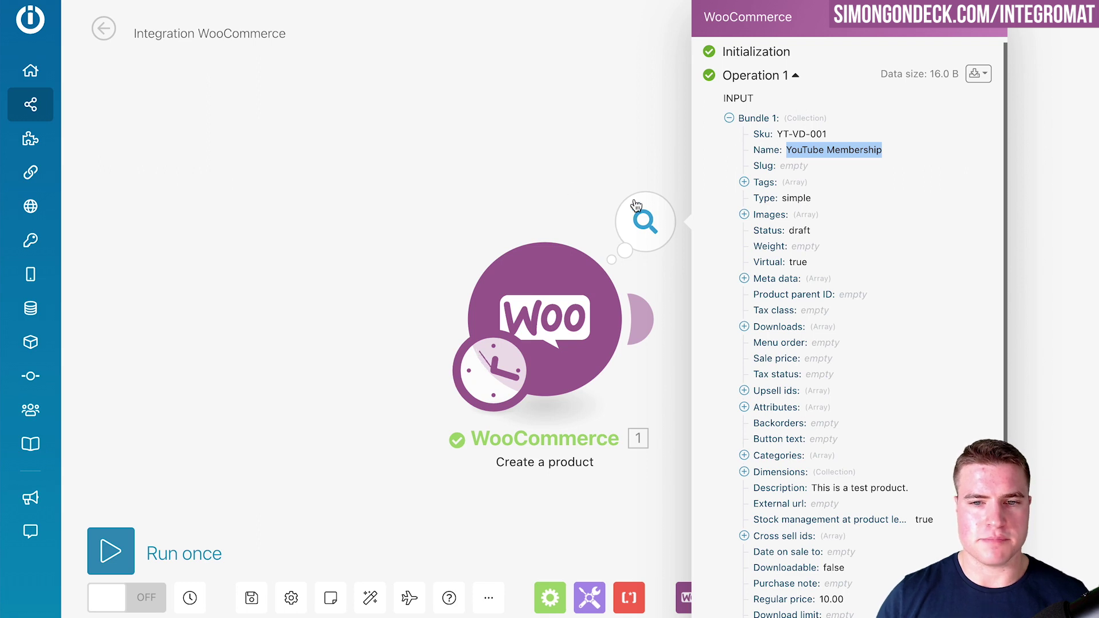
# - Review the operation output, then close the run inspector on the Create a product module
pyautogui.scroll(-3, 795, 200)
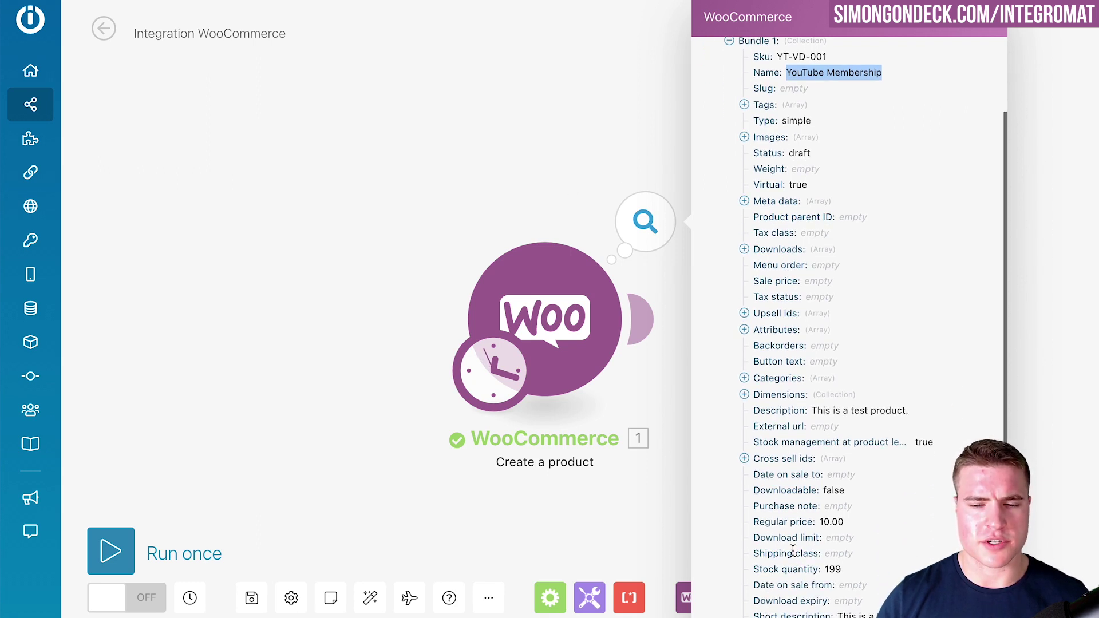
pyautogui.scroll(3, 789, 534)
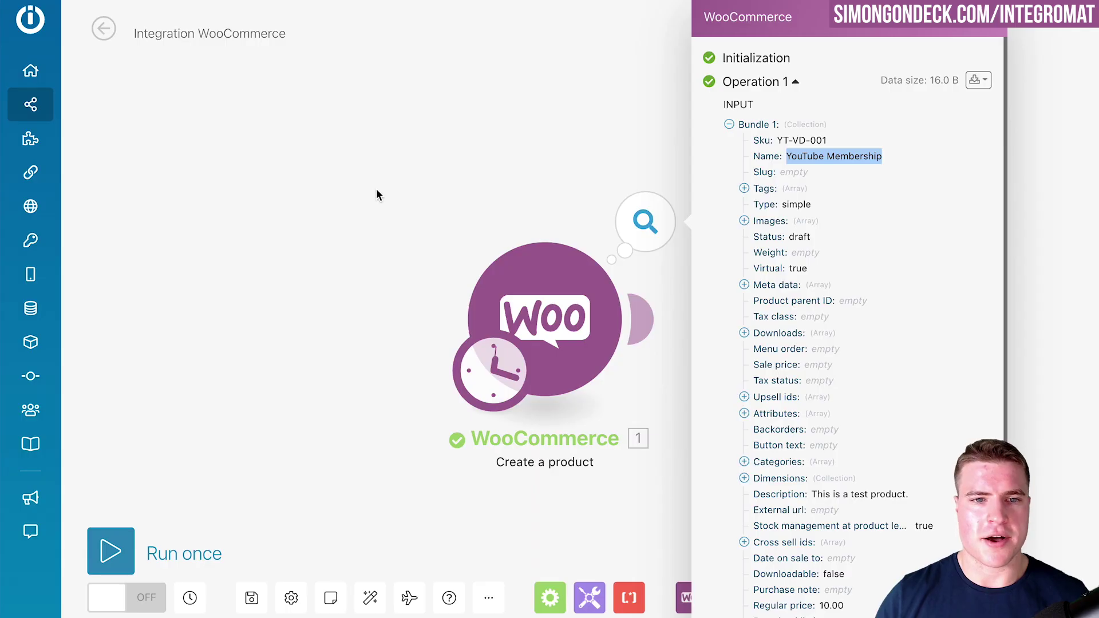
pyautogui.click(388, 247)
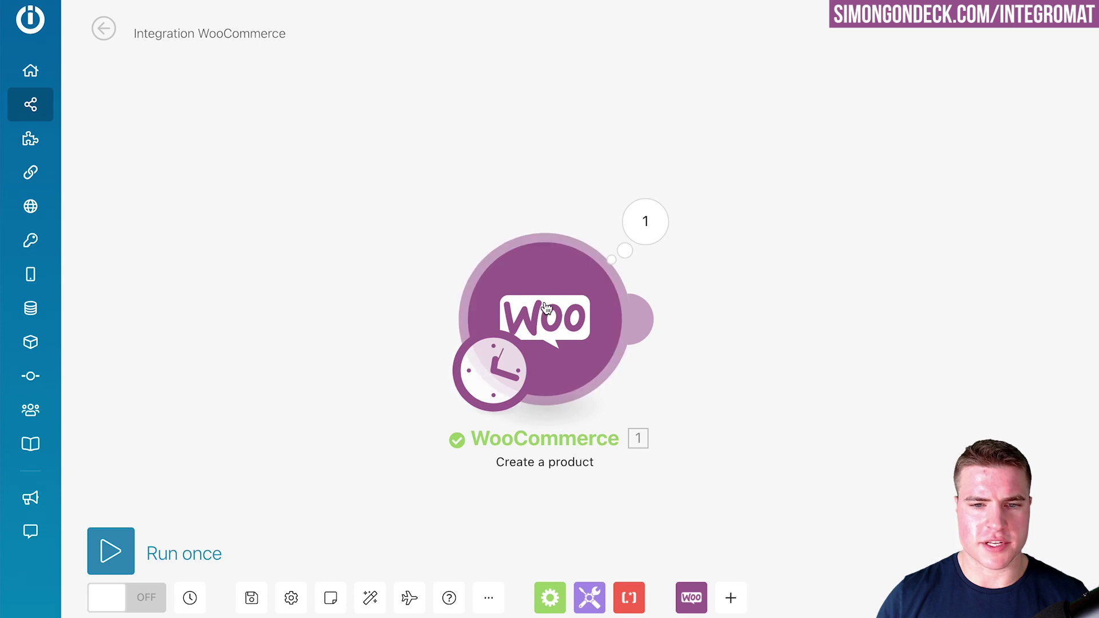
# - Delete the Create a product module and add WooCommerce's New event trigger instead
pyautogui.rightClick(587, 361)
pyautogui.click(624, 567)
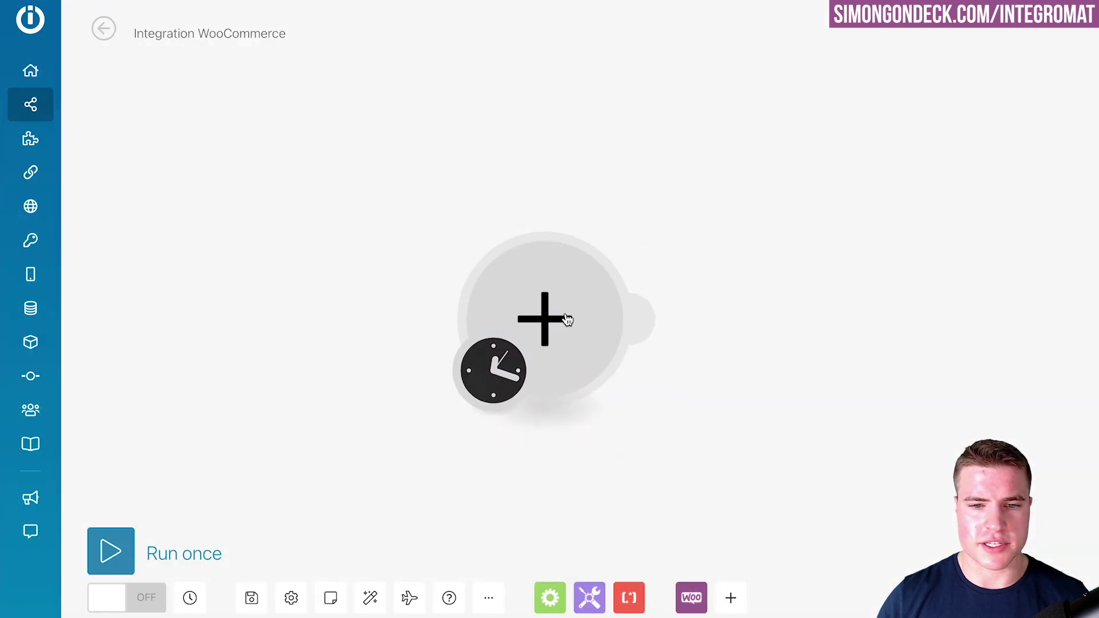
pyautogui.click(535, 325)
pyautogui.click(694, 283)
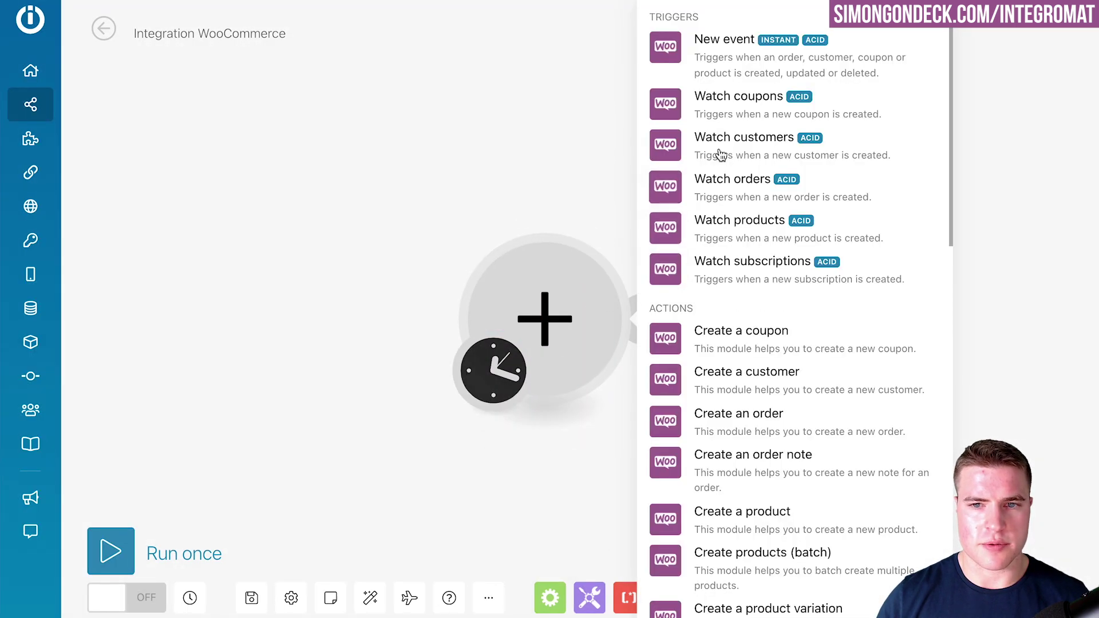
pyautogui.click(729, 72)
# - Create the order.updated webhook 'My New Event webhook', copy its address, and confirm the trigger
pyautogui.click(703, 295)
pyautogui.click(920, 295)
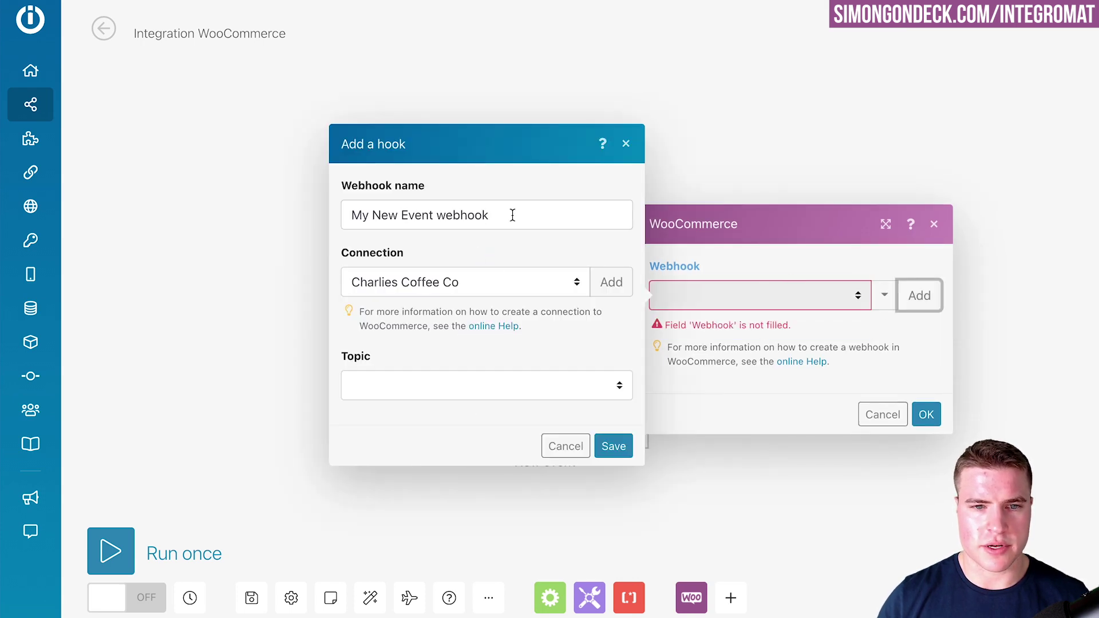
pyautogui.moveTo(510, 213); pyautogui.dragTo(350, 213)
pyautogui.click(428, 391)
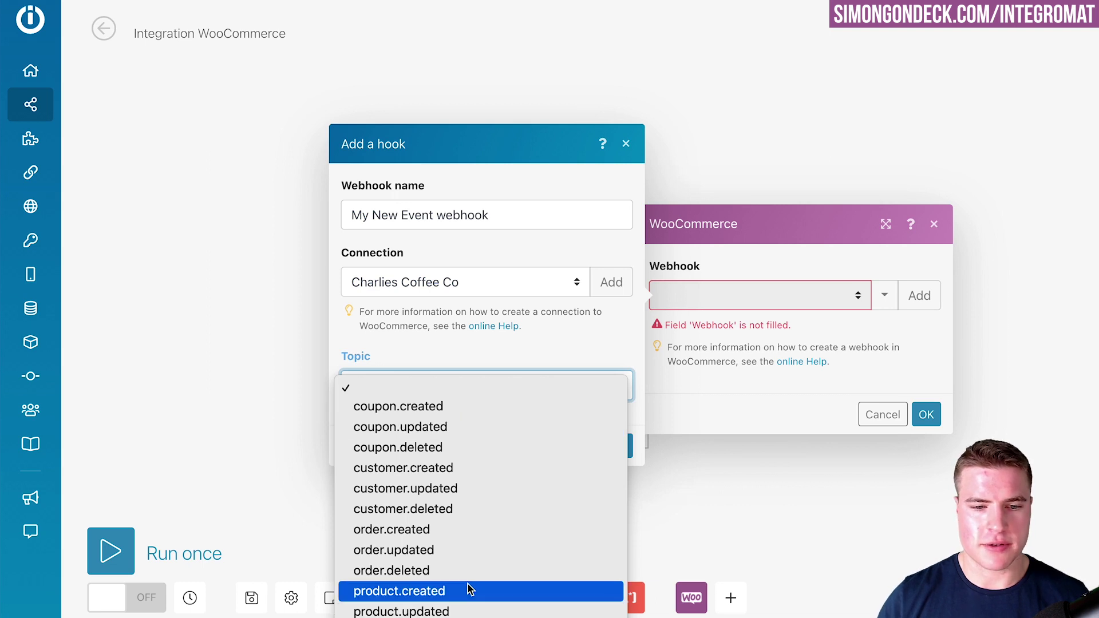
pyautogui.click(468, 551)
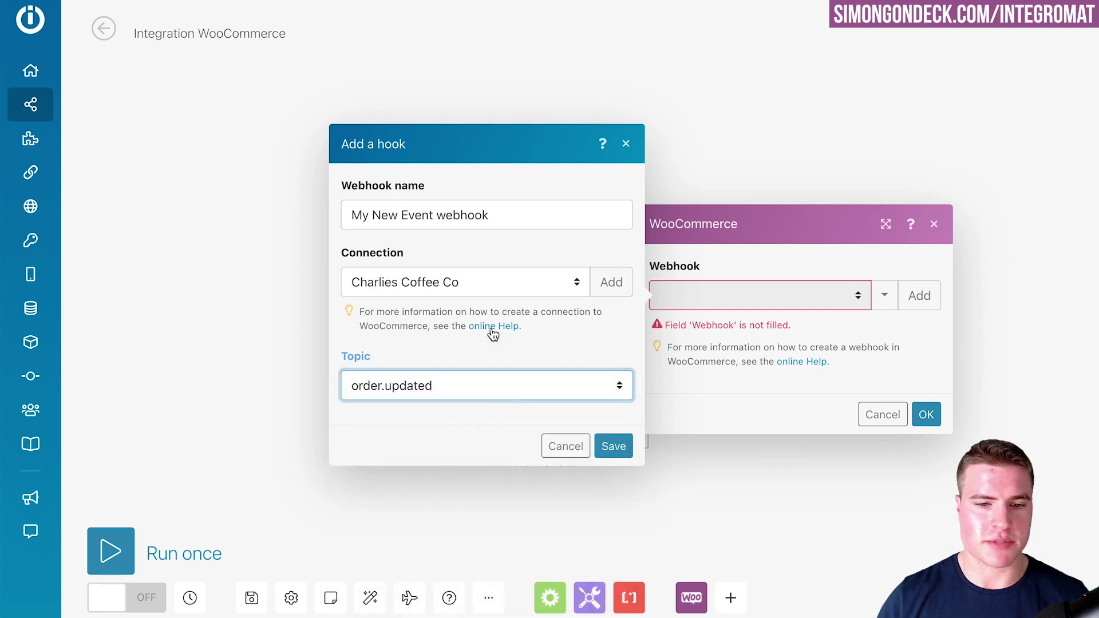
pyautogui.click(613, 447)
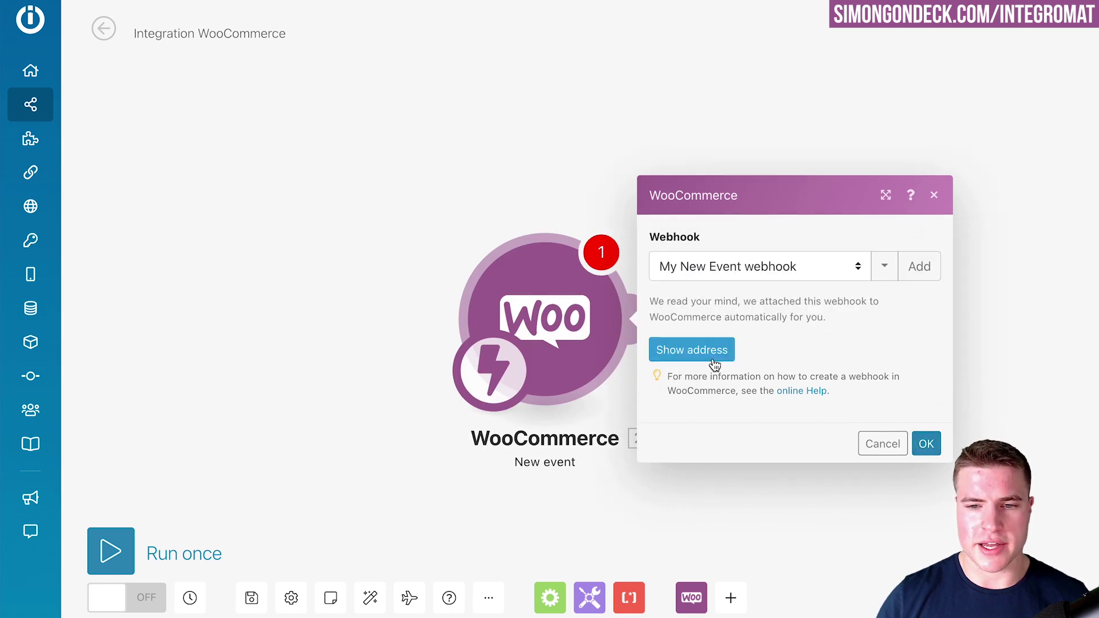
pyautogui.click(713, 359)
pyautogui.click(802, 367)
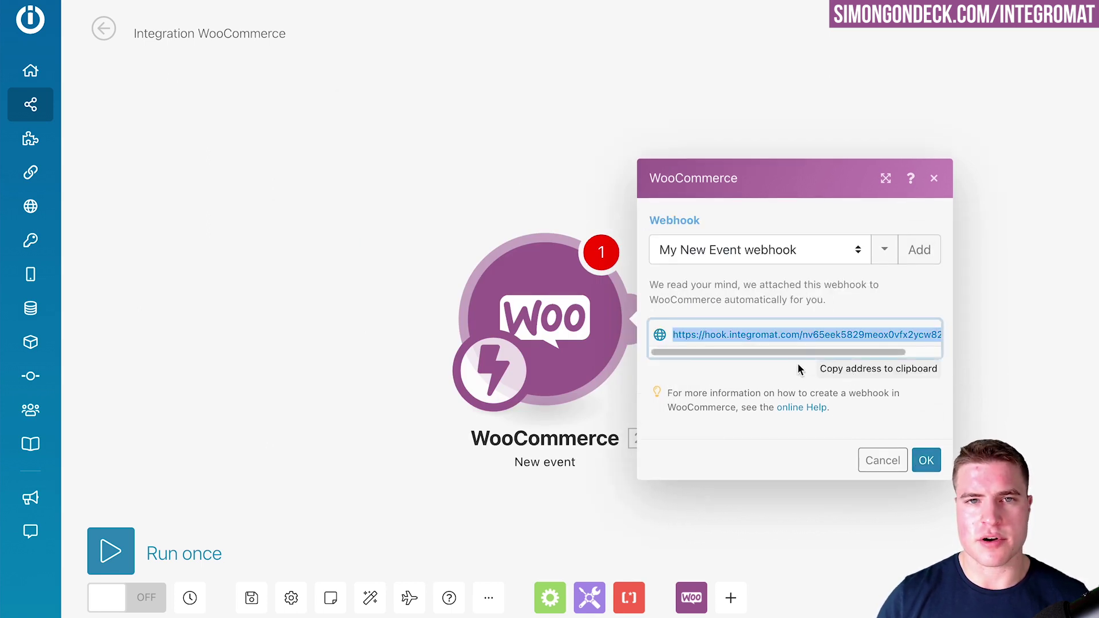
pyautogui.click(927, 460)
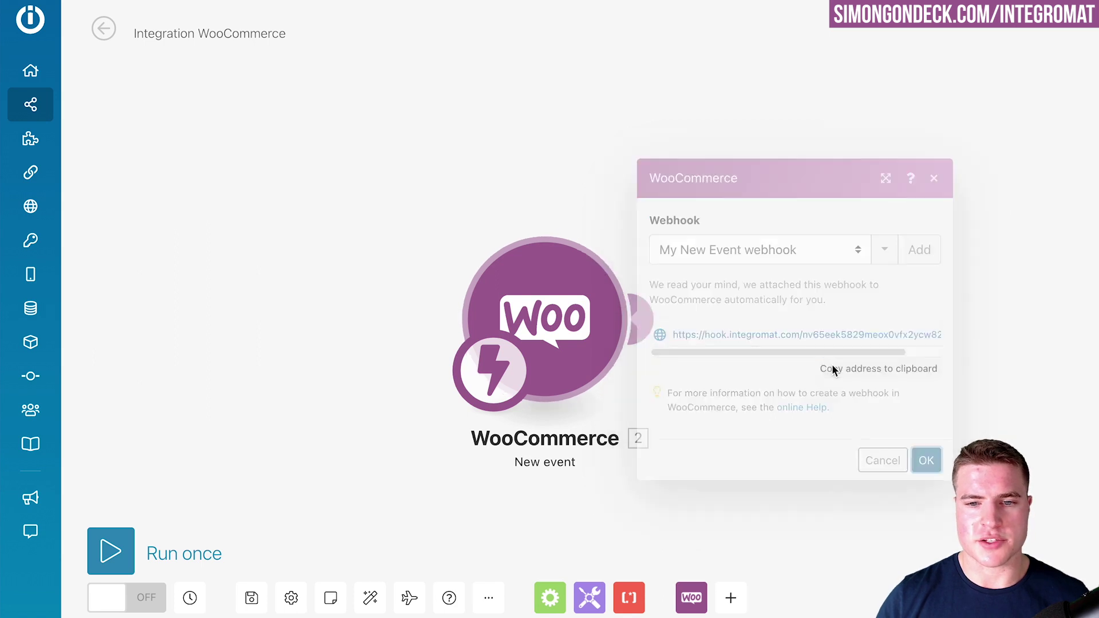
# - Add a module after the trigger and search apps for webhook, Google, Zoho and Mailchimp
pyautogui.click(634, 321)
pyautogui.write('webho')
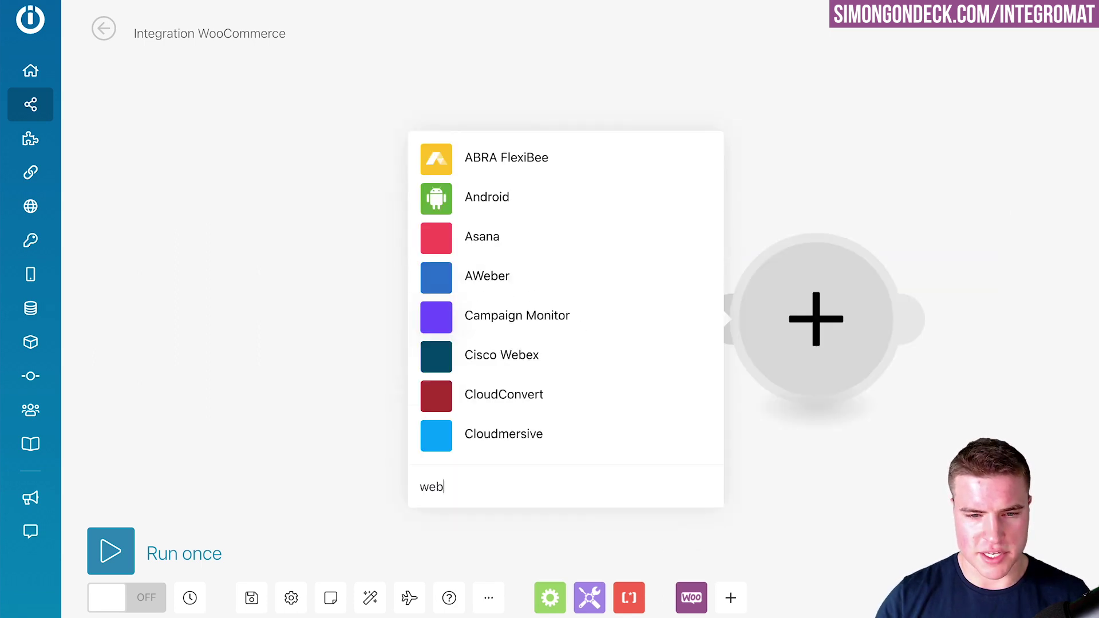
pyautogui.press('BackSpace')
pyautogui.press('BackSpace')
pyautogui.press('BackSpace')
pyautogui.press('BackSpace')
pyautogui.press('BackSpace')
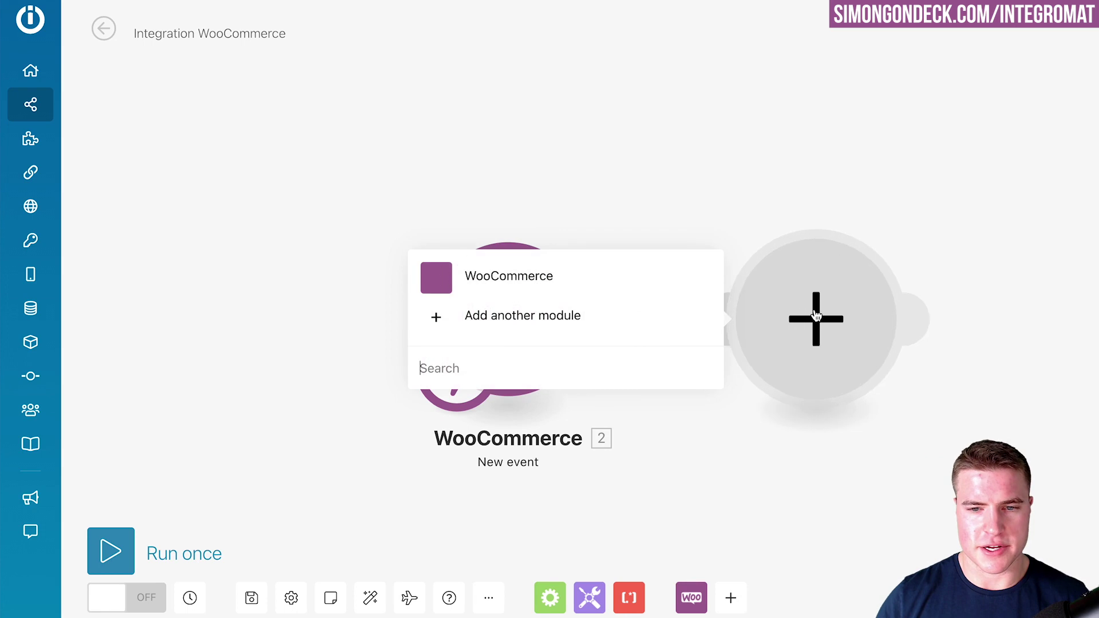
pyautogui.write('goog')
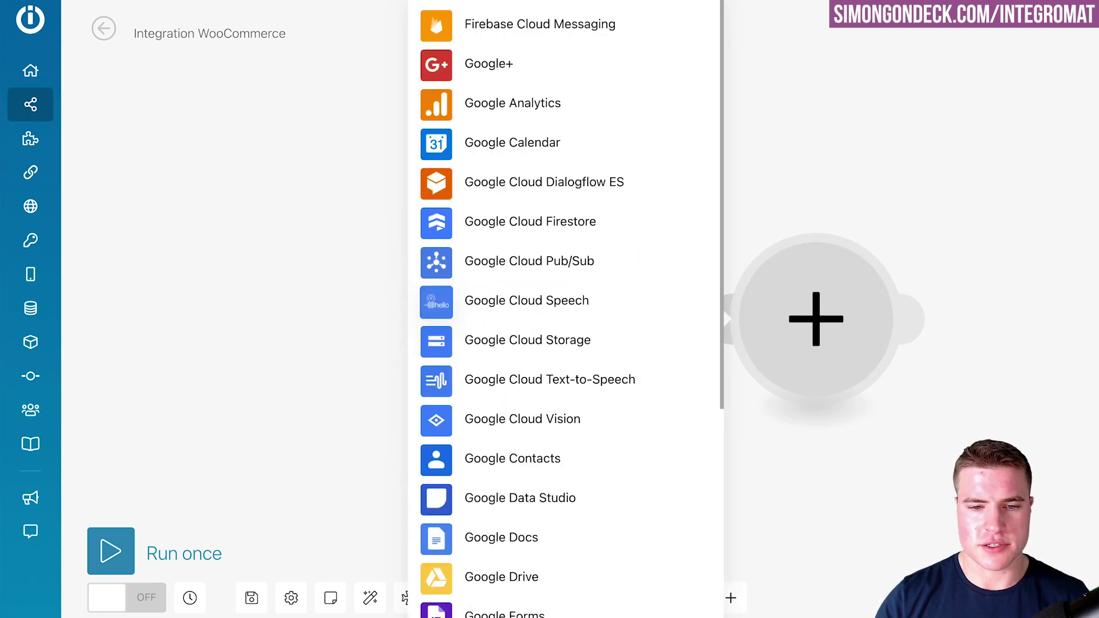
pyautogui.press('BackSpace')
pyautogui.press('BackSpace')
pyautogui.press('BackSpace')
pyautogui.press('BackSpace')
pyautogui.write('zoho')
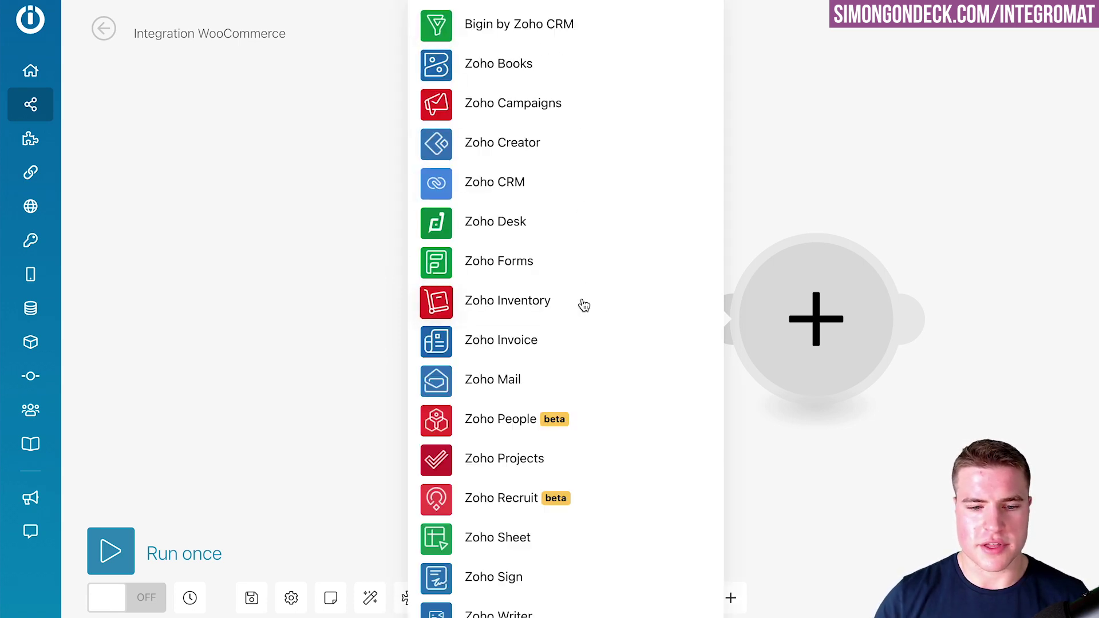
pyautogui.press('BackSpace')
pyautogui.press('BackSpace')
pyautogui.press('BackSpace')
pyautogui.press('BackSpace')
pyautogui.write('mailchimp')
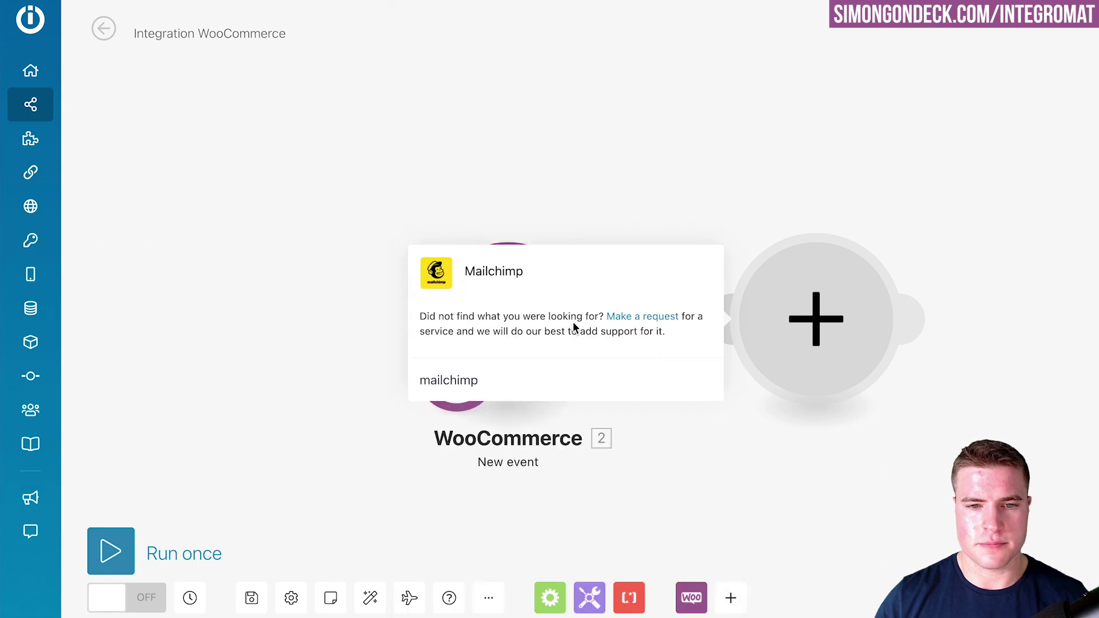
pyautogui.doubleClick(539, 375)
pyautogui.press('BackSpace')
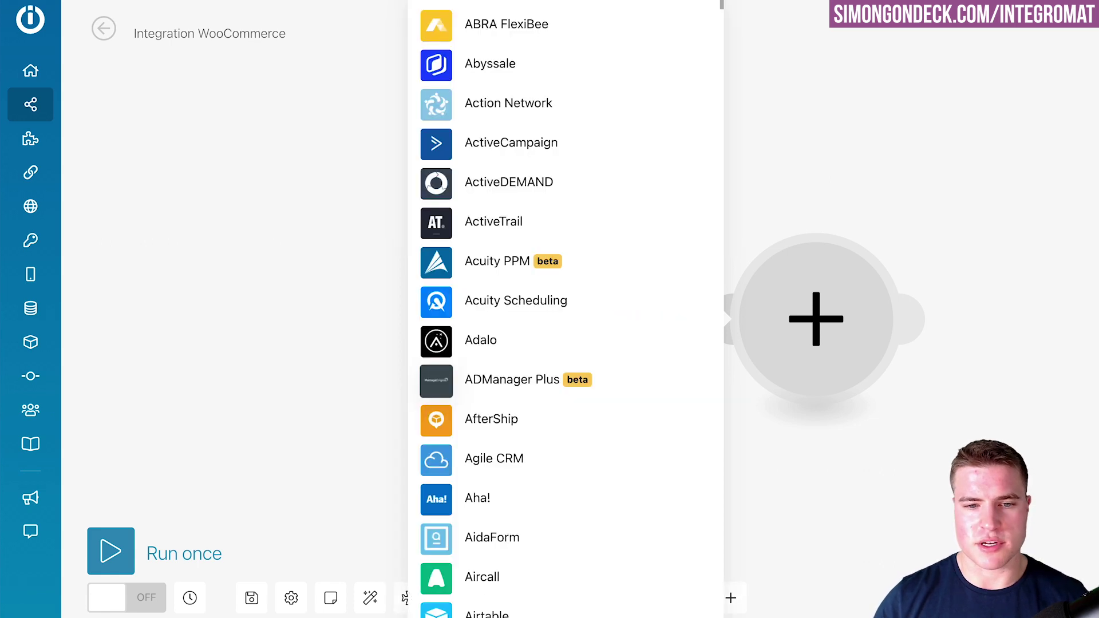
# - Choose WooCommerce and filter its actions by 'cu' for customer actions
pyautogui.write('wooc')
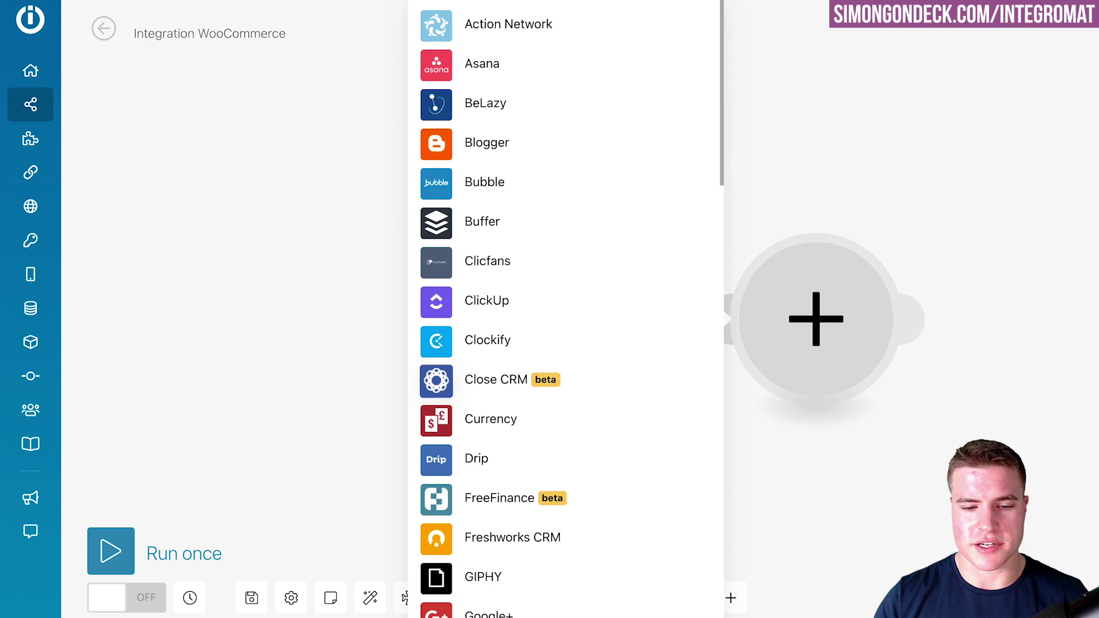
pyautogui.click(566, 295)
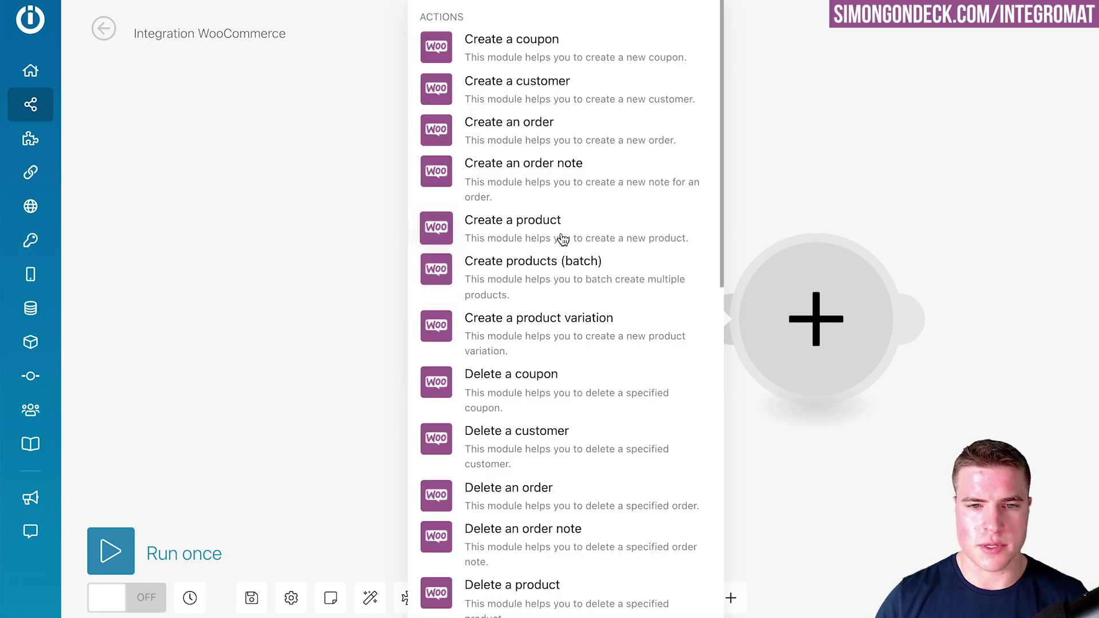
pyautogui.write('cu')
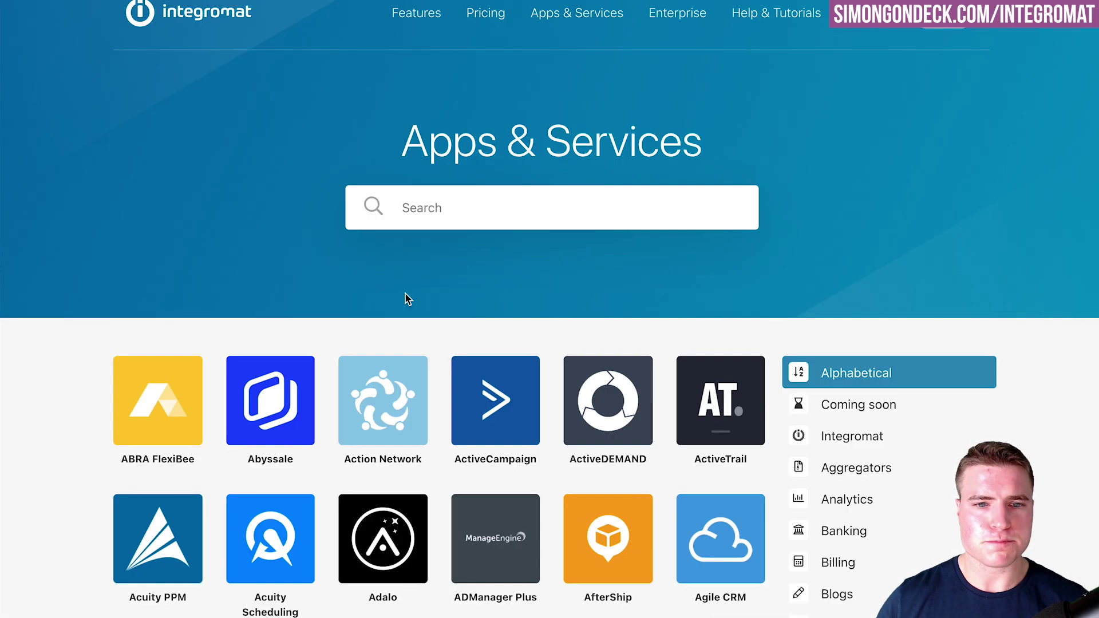
# - Scroll through the Apps & Services grid of supported apps
pyautogui.scroll(-15, 508, 324)
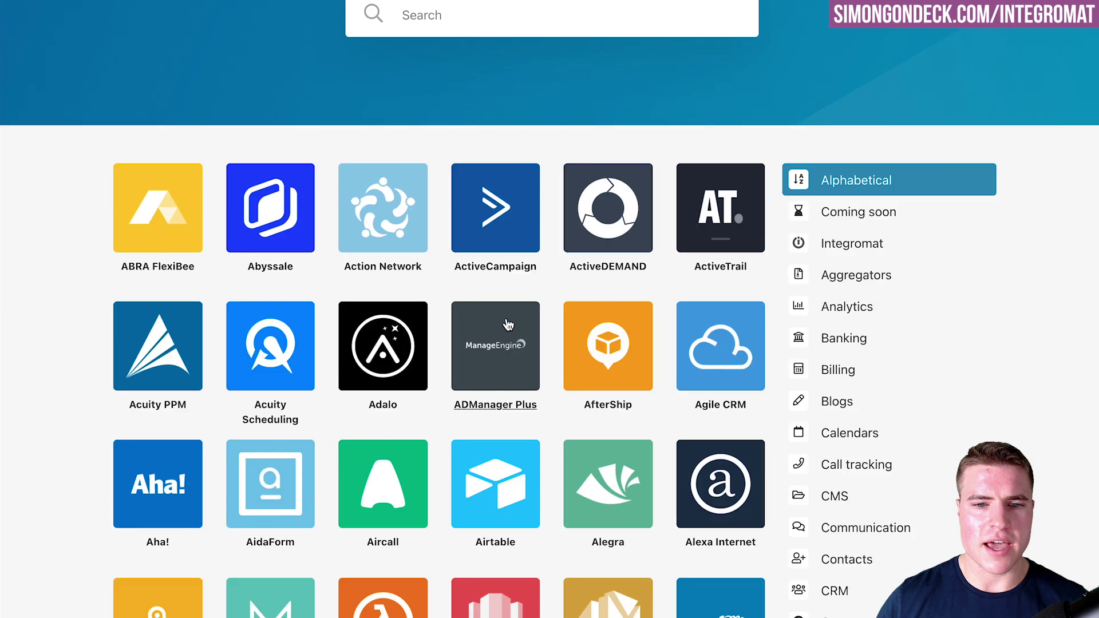
pyautogui.scroll(-20, 507, 324)
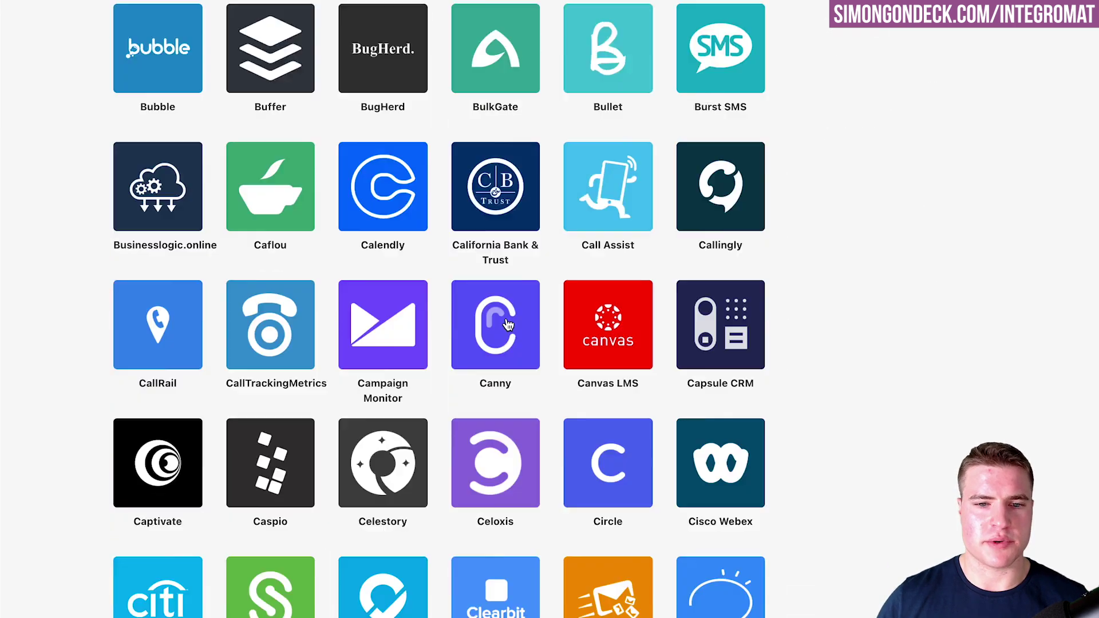
pyautogui.scroll(-20, 508, 324)
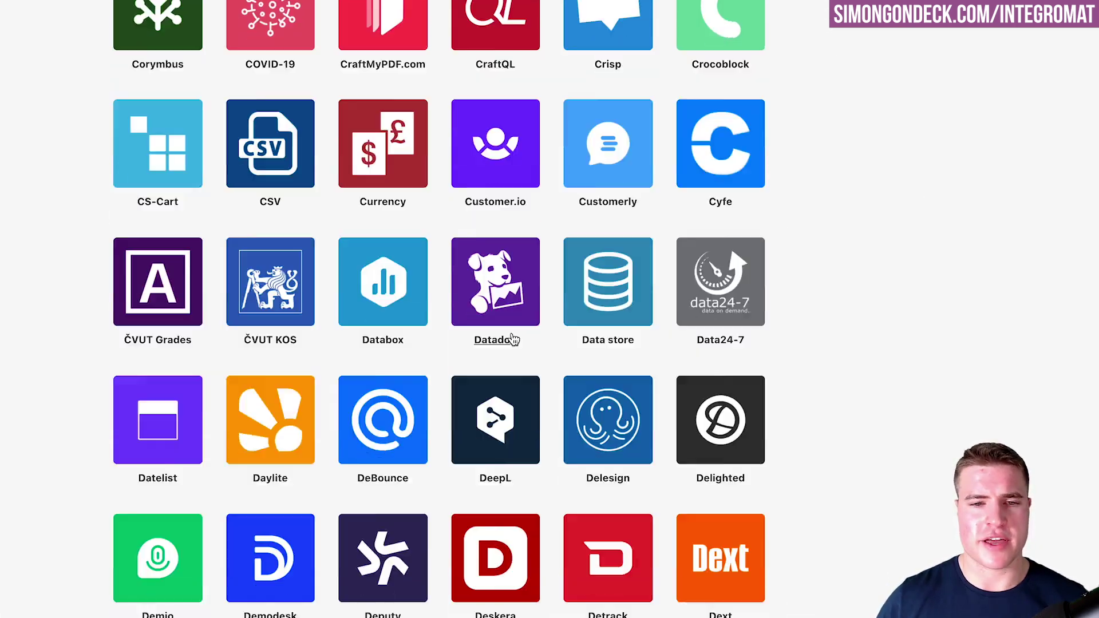
pyautogui.scroll(-10, 511, 334)
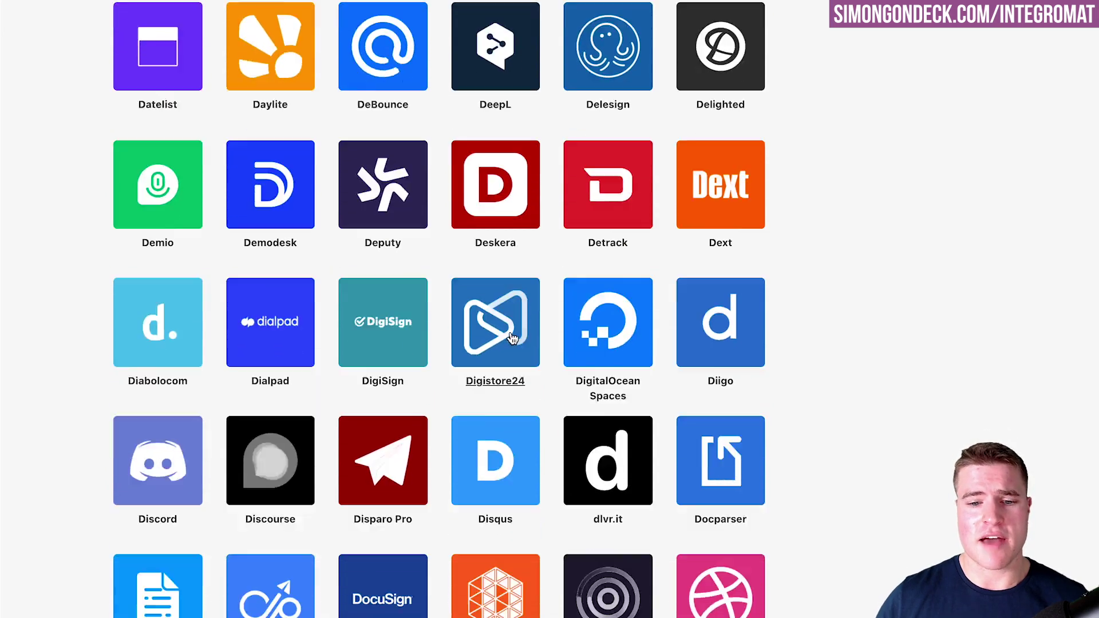
pyautogui.scroll(-8, 510, 335)
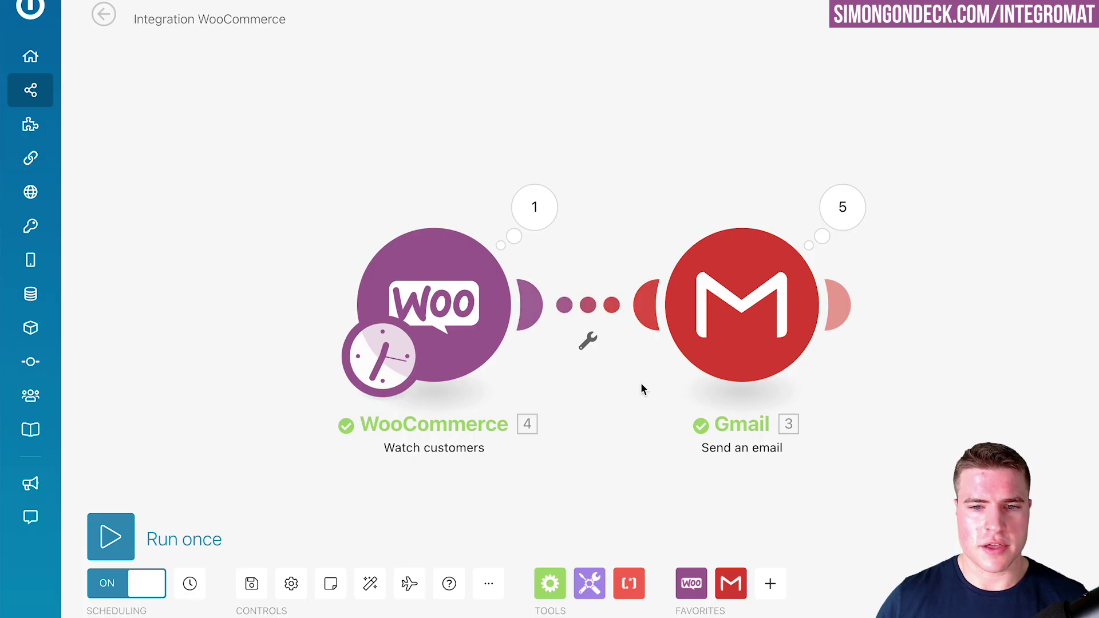
# - Unlink the WooCommerce Watch customers trigger from the Gmail module
pyautogui.click(604, 324)
pyautogui.click(635, 349)
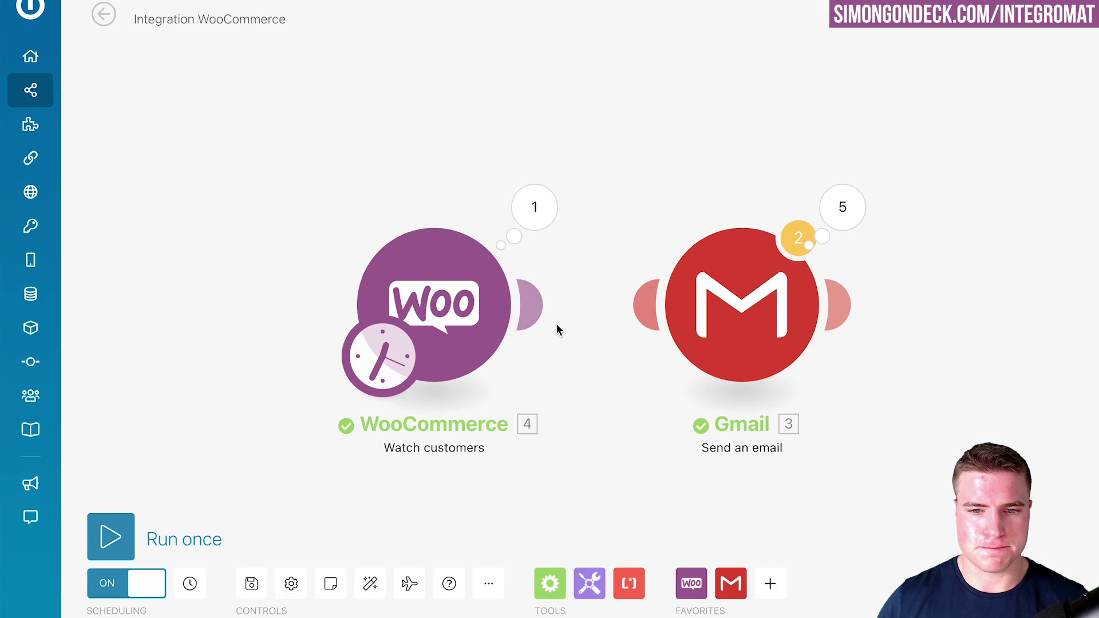
pyautogui.rightClick(579, 311)
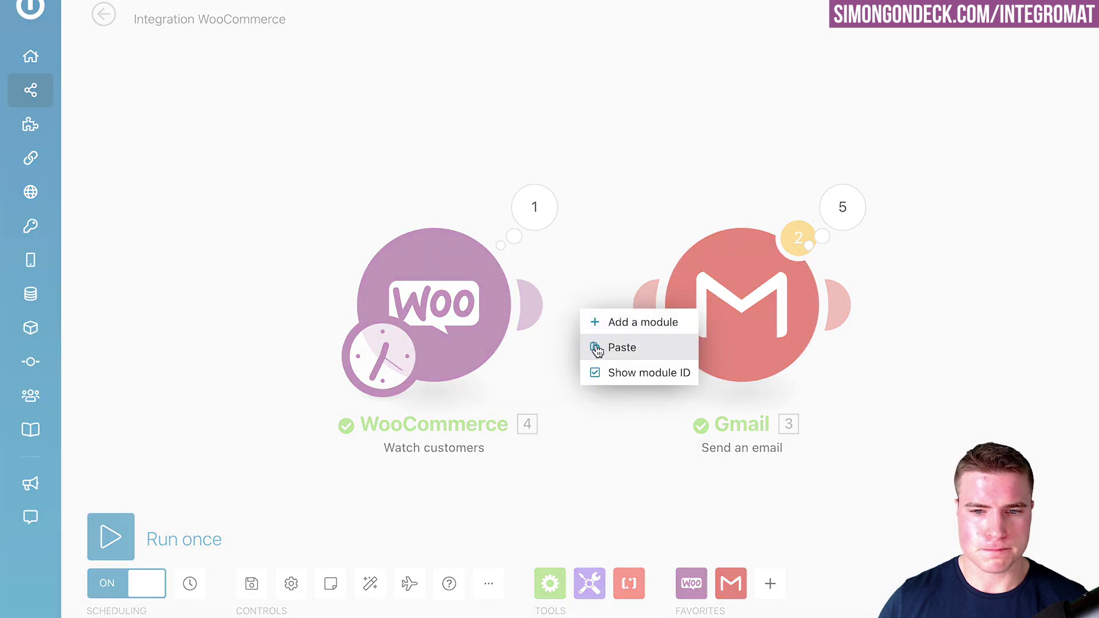
pyautogui.click(598, 321)
pyautogui.press('Escape')
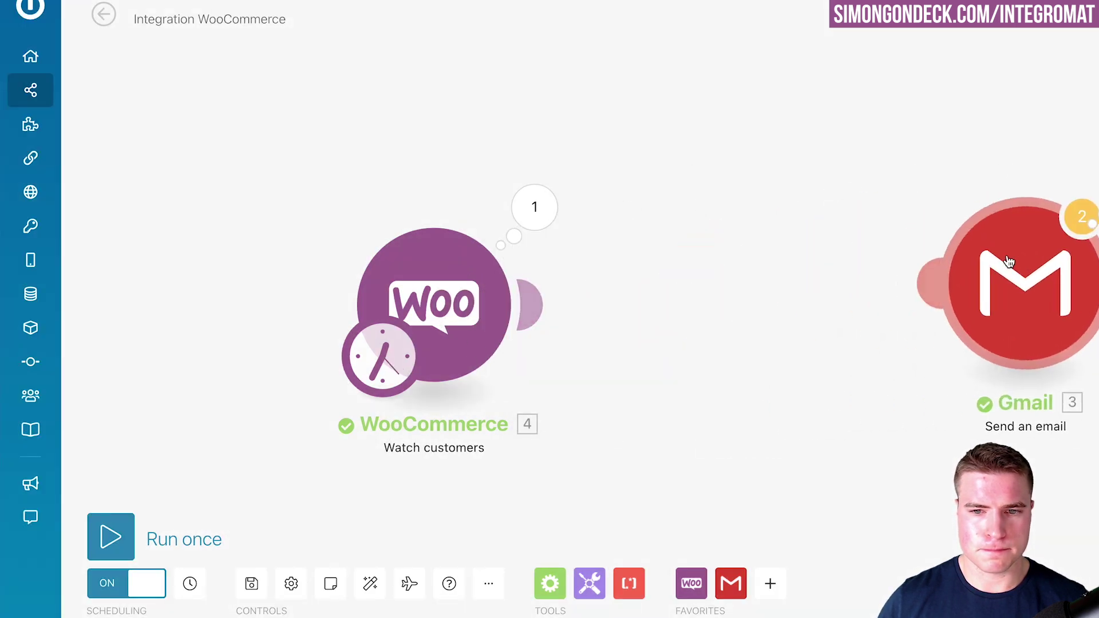
# - Add an HTTP Make an OAuth 2.0 request module after WooCommerce and check its connection list
pyautogui.rightClick(693, 316)
pyautogui.click(713, 327)
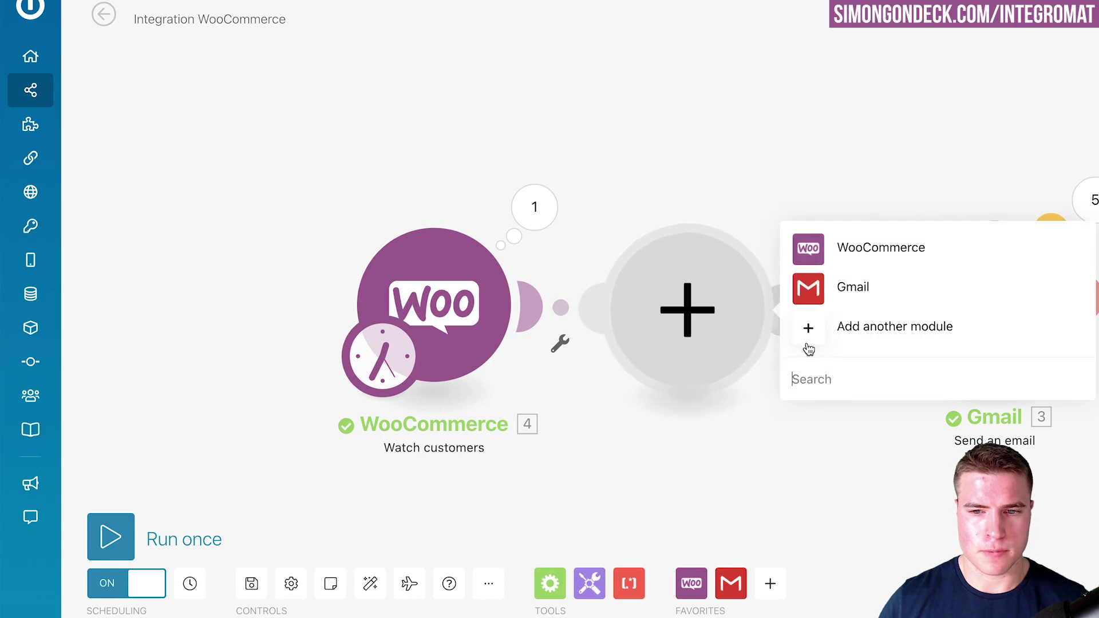
pyautogui.write('htt')
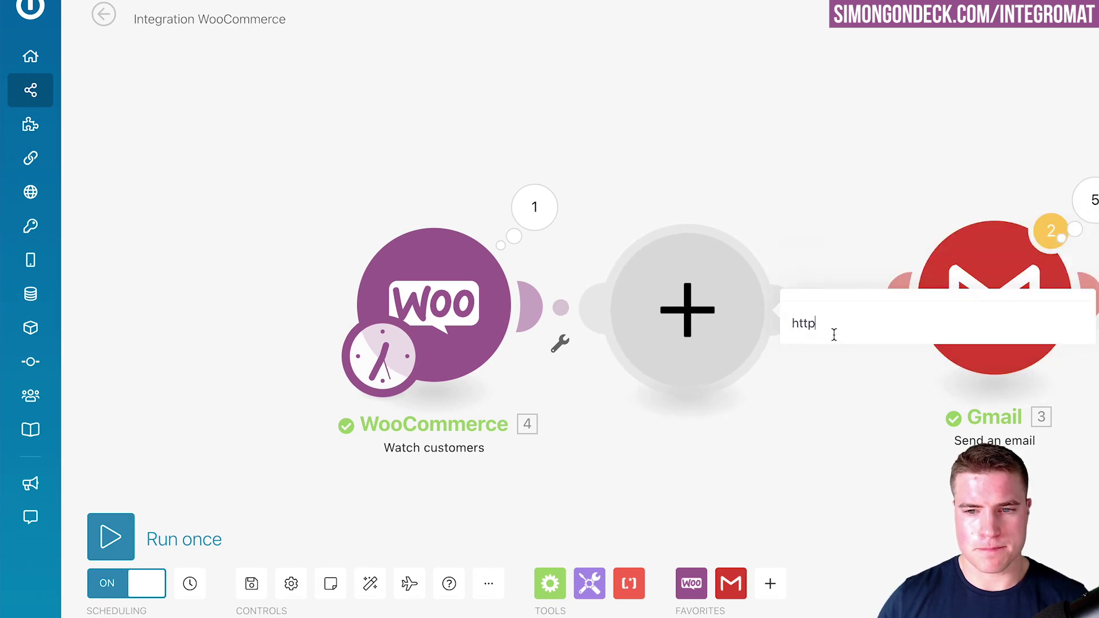
pyautogui.write('p')
pyautogui.click(839, 287)
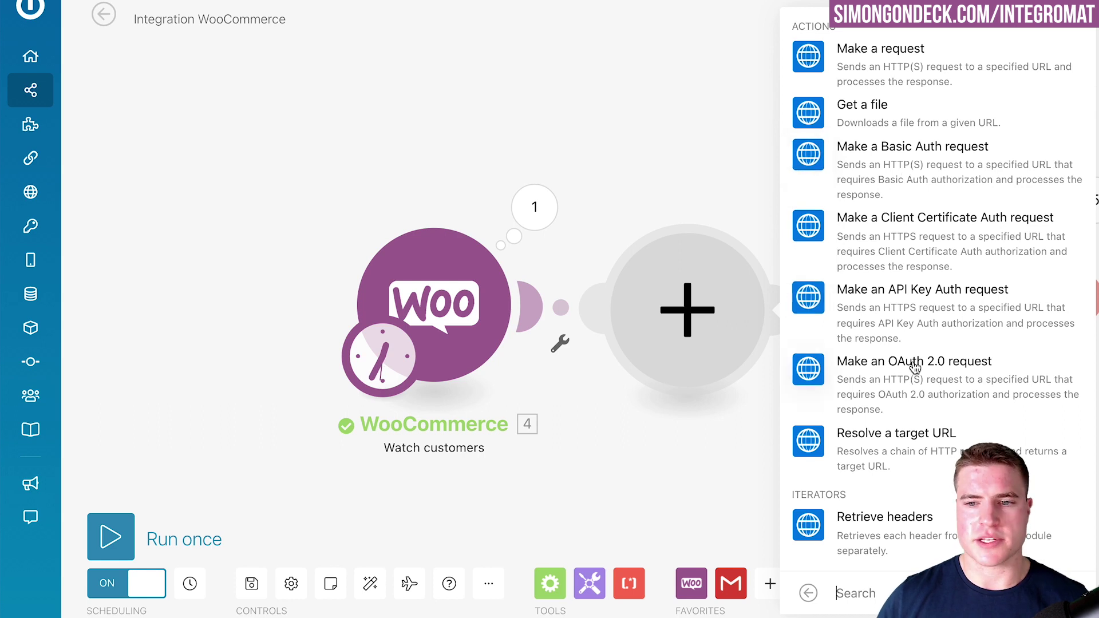
pyautogui.click(911, 376)
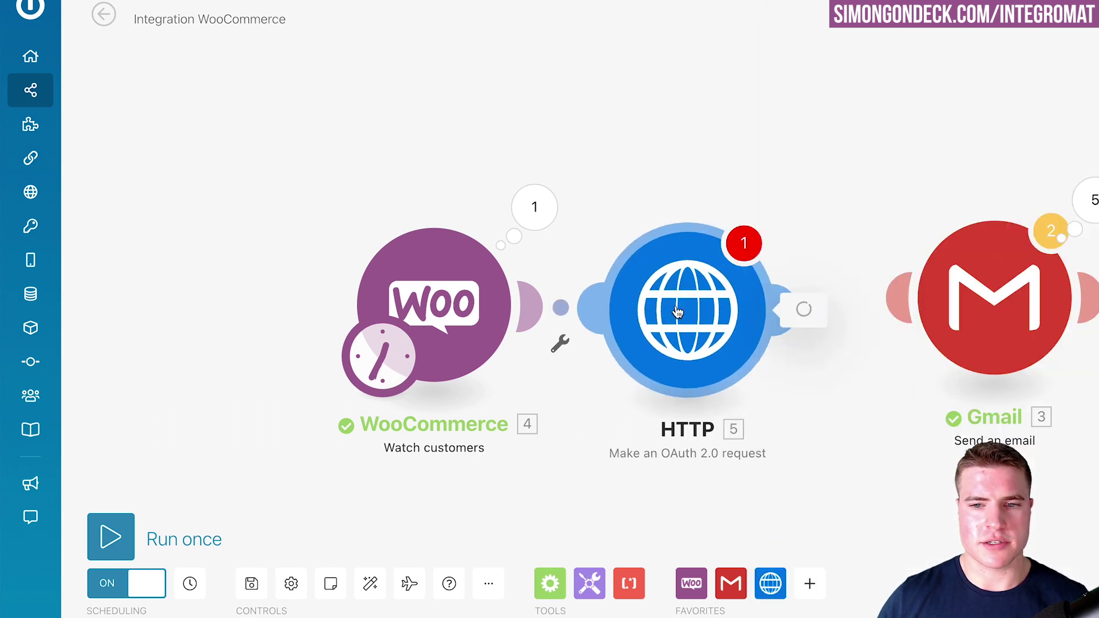
pyautogui.click(466, 77)
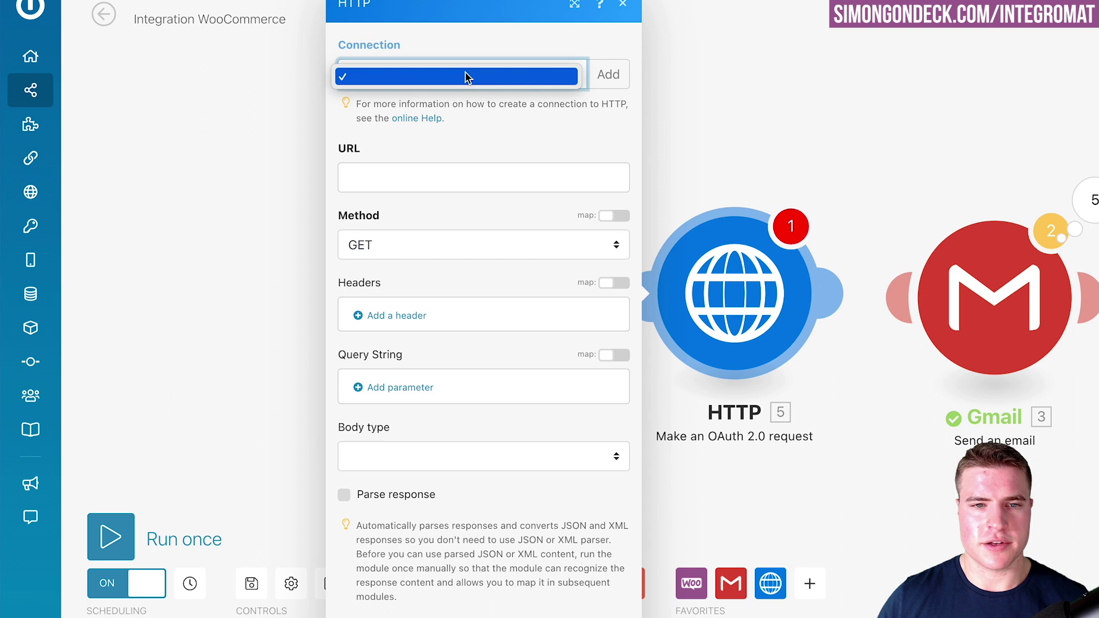
pyautogui.click(450, 259)
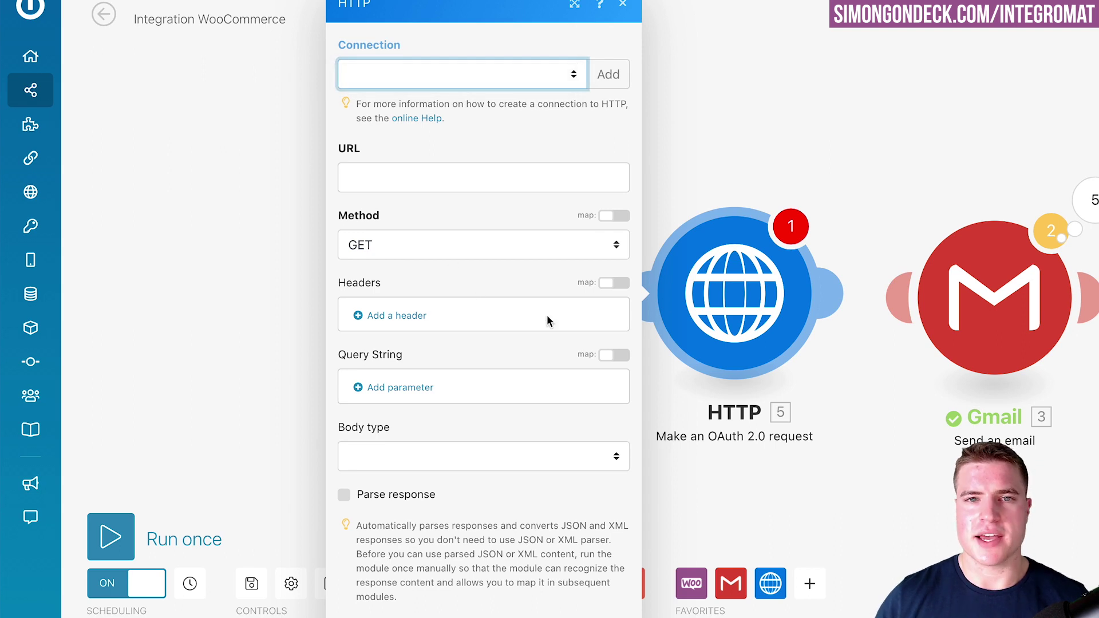